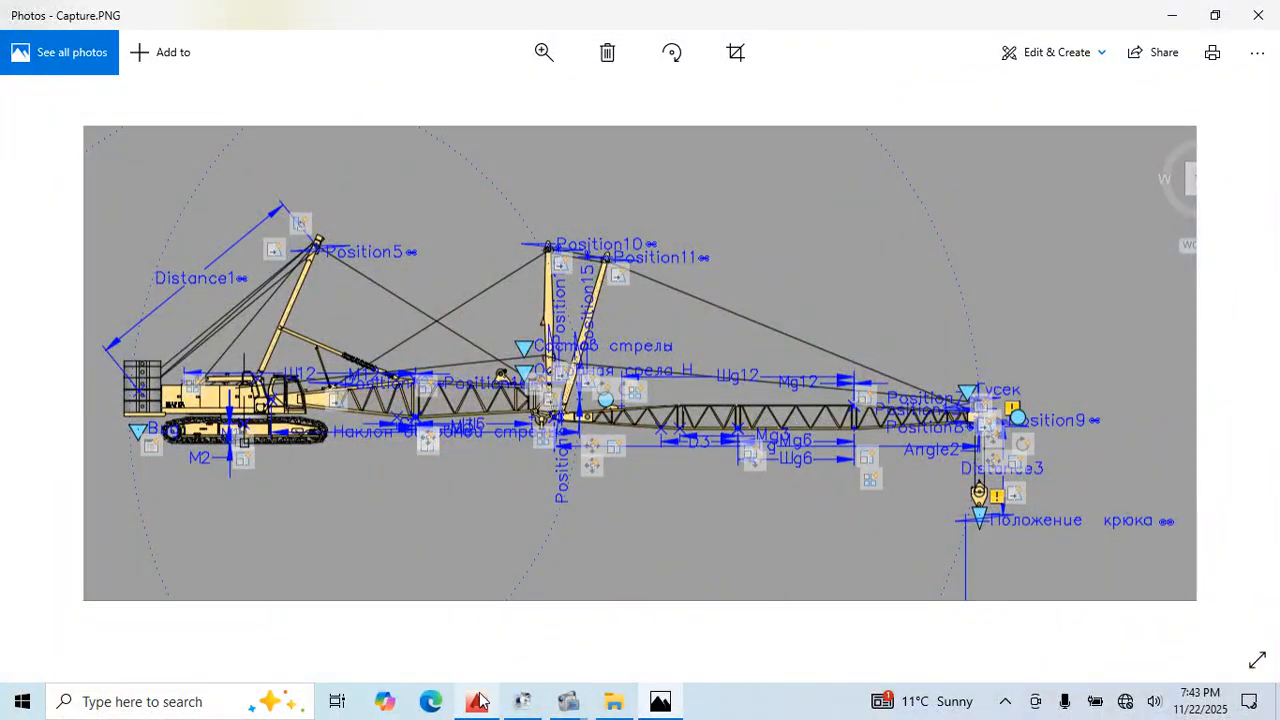
- Compare the crane reference picture with the board game blocks in the AutoCAD drawing Lesson-1.dwg
{"action": "mouse_move", "coordinate": [480, 701]}
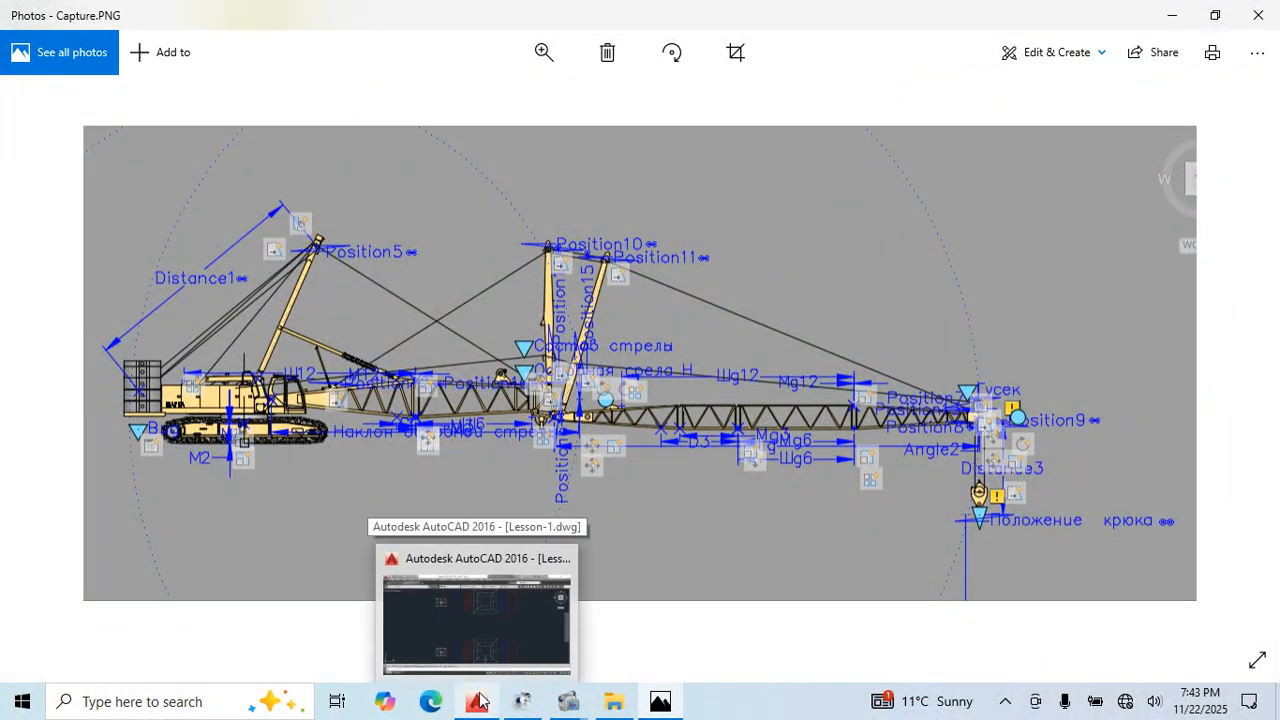
{"action": "left_click", "coordinate": [480, 701]}
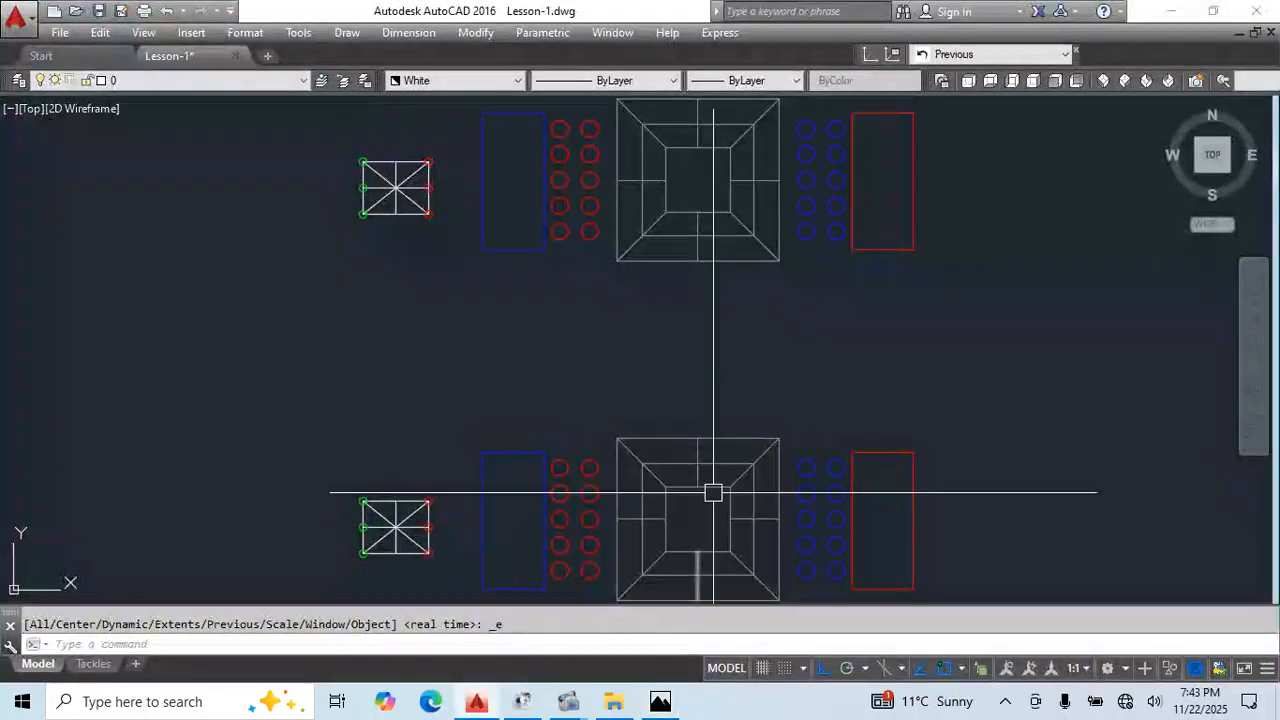
{"action": "middle_click_drag", "start_coordinate": [814, 329], "coordinate": [794, 478]}
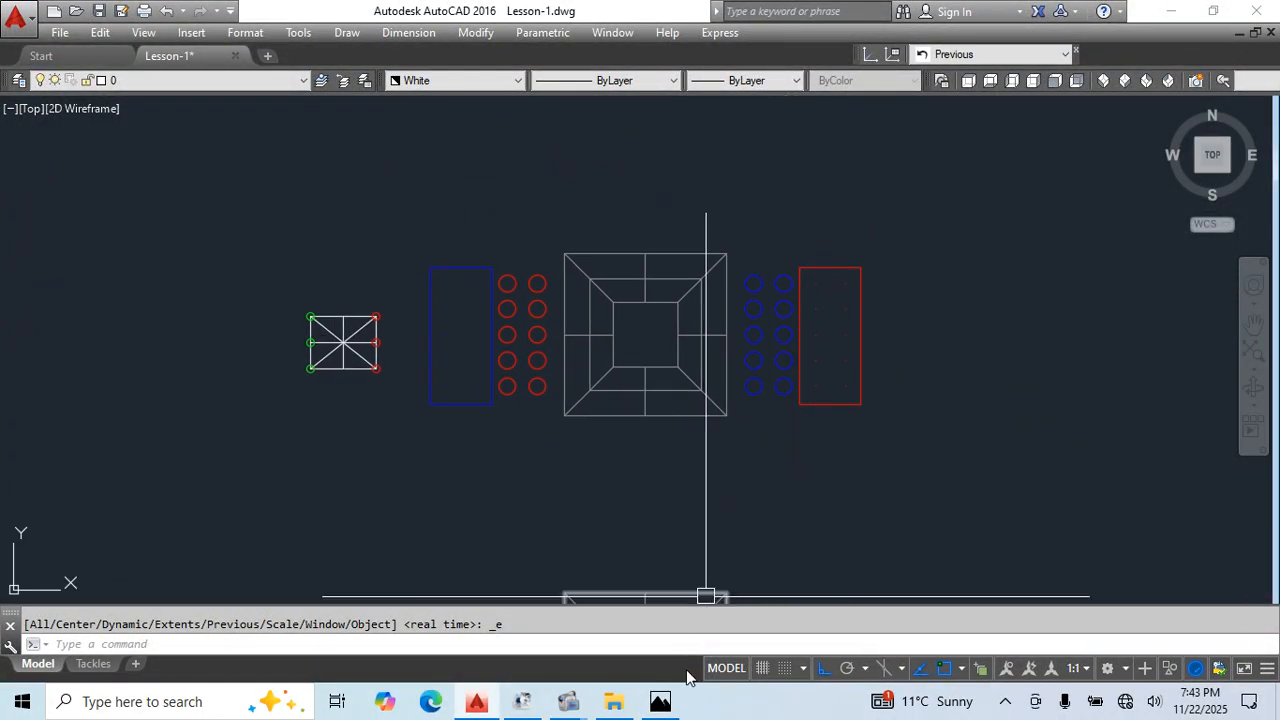
{"action": "left_click", "coordinate": [660, 701]}
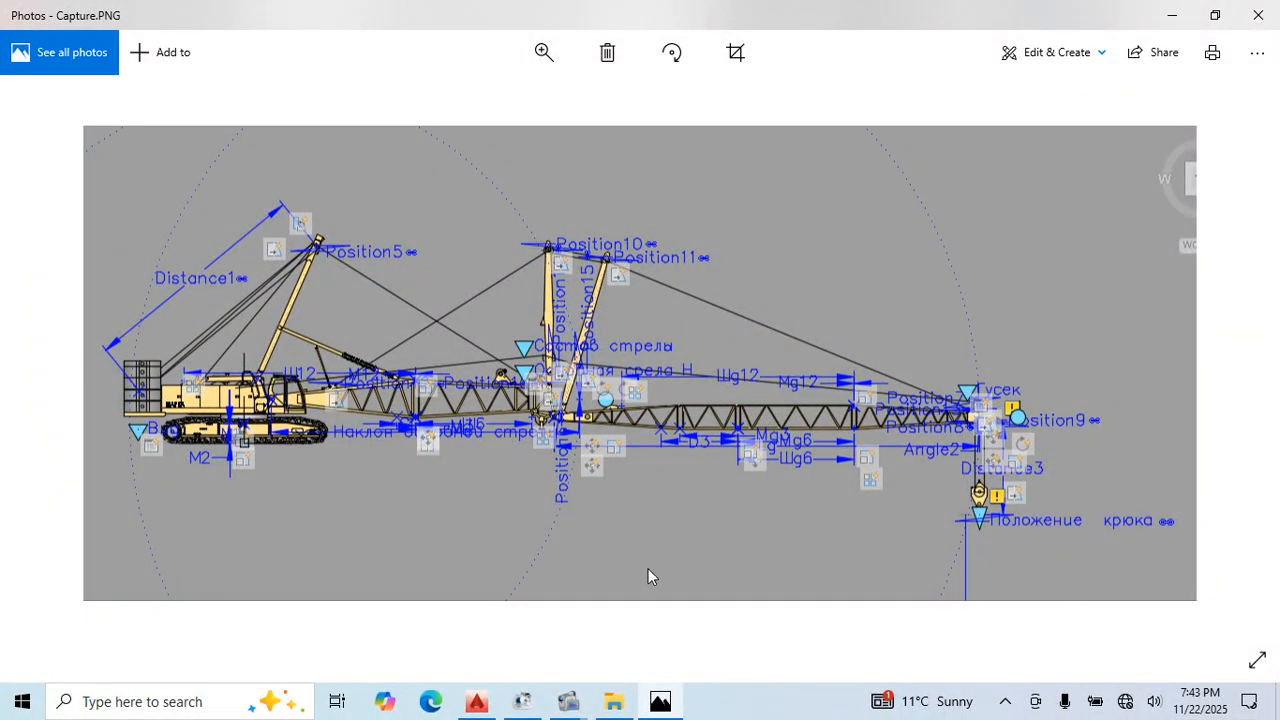
{"action": "left_click", "coordinate": [488, 698]}
{"action": "mouse_move", "coordinate": [763, 479]}
{"action": "middle_mouse_down"}
{"action": "mouse_move", "coordinate": [752, 490]}
{"action": "mouse_move", "coordinate": [710, 445]}
{"action": "middle_mouse_up"}
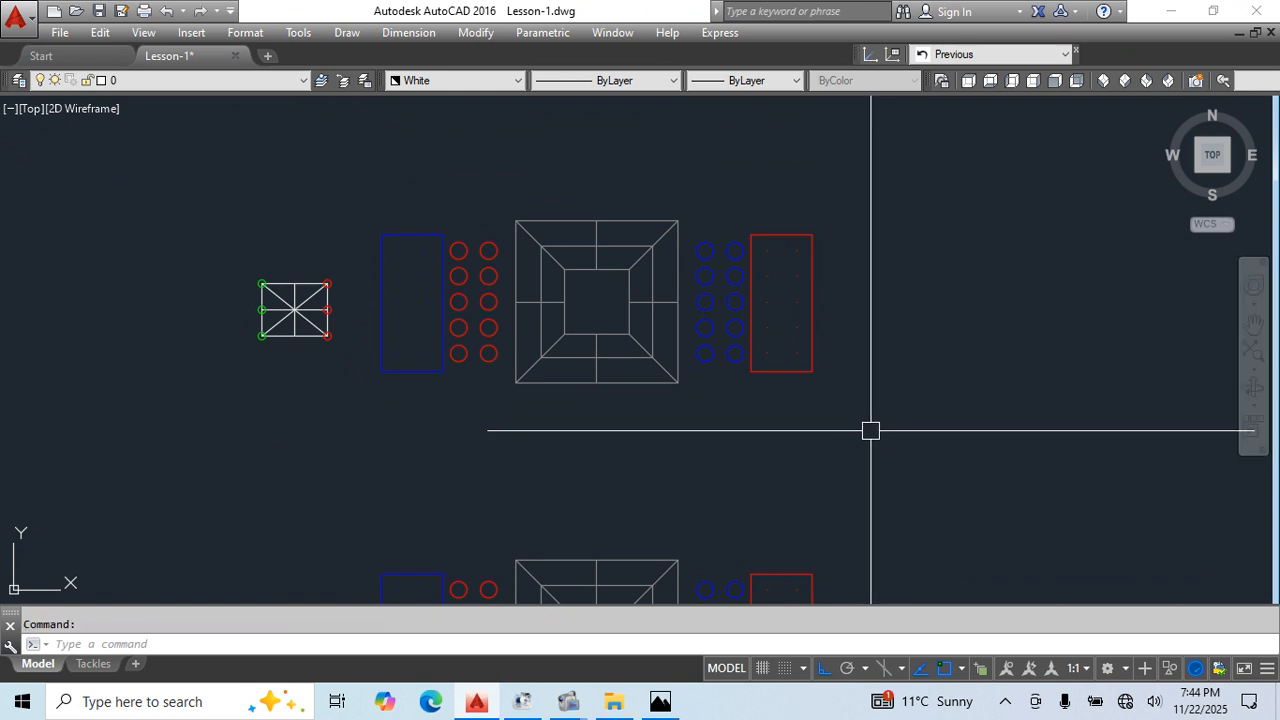
{"action": "middle_click_drag", "start_coordinate": [792, 472], "coordinate": [820, 497]}
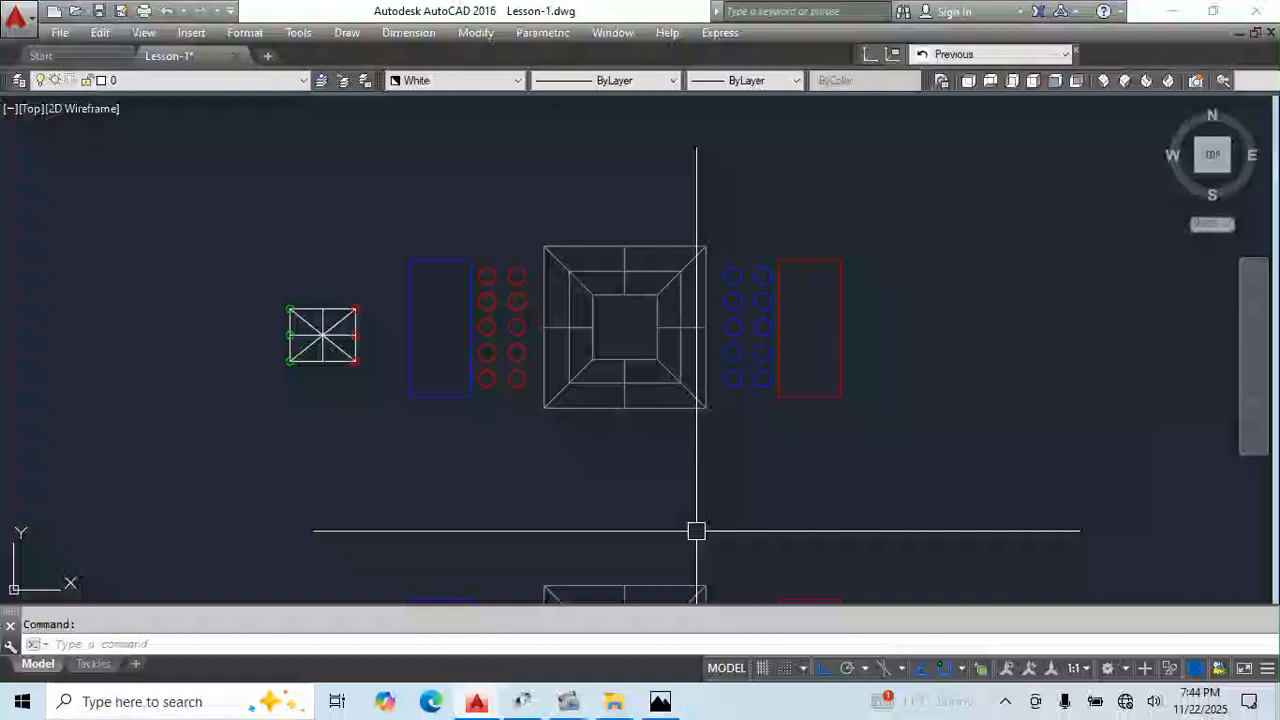
- Select the large board game block to examine the grips on its pieces, and clear the selection
{"action": "left_click", "coordinate": [571, 405]}
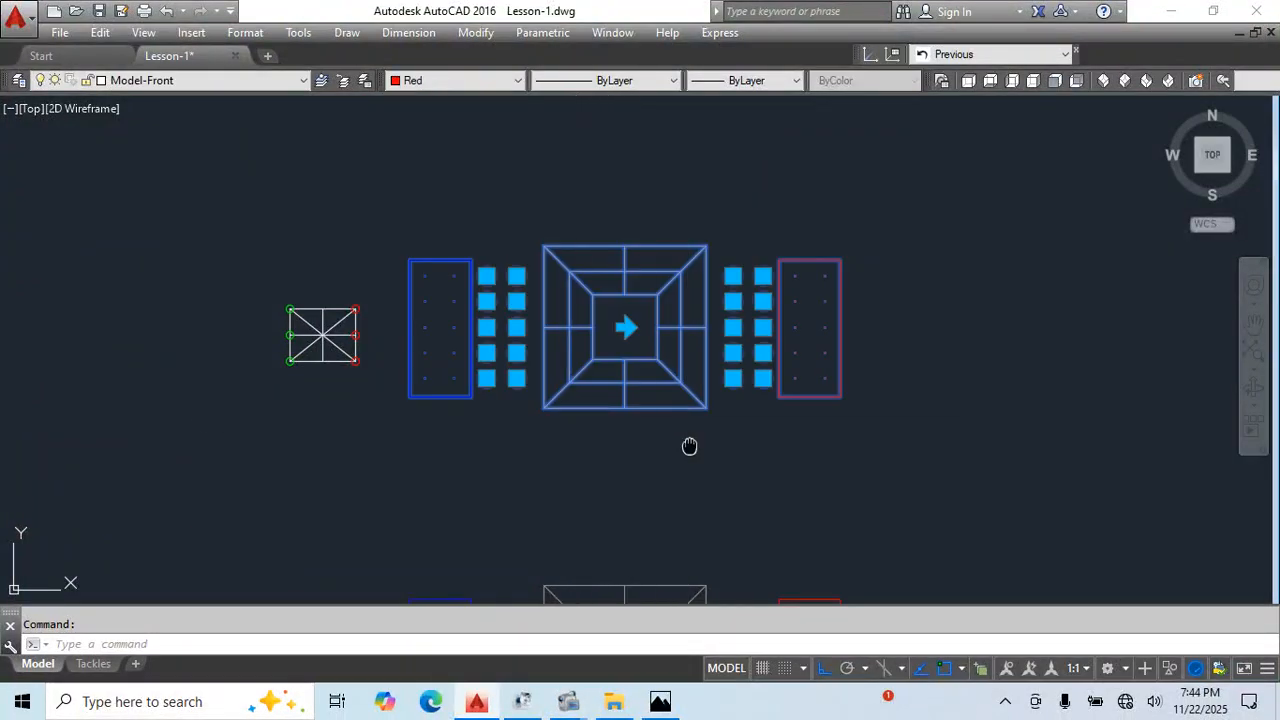
{"action": "middle_click_drag", "start_coordinate": [689, 446], "coordinate": [711, 460]}
{"action": "scroll", "coordinate": [602, 458], "scroll_direction": "up", "scroll_amount": 2}
{"action": "middle_click_drag", "start_coordinate": [602, 458], "coordinate": [877, 500]}
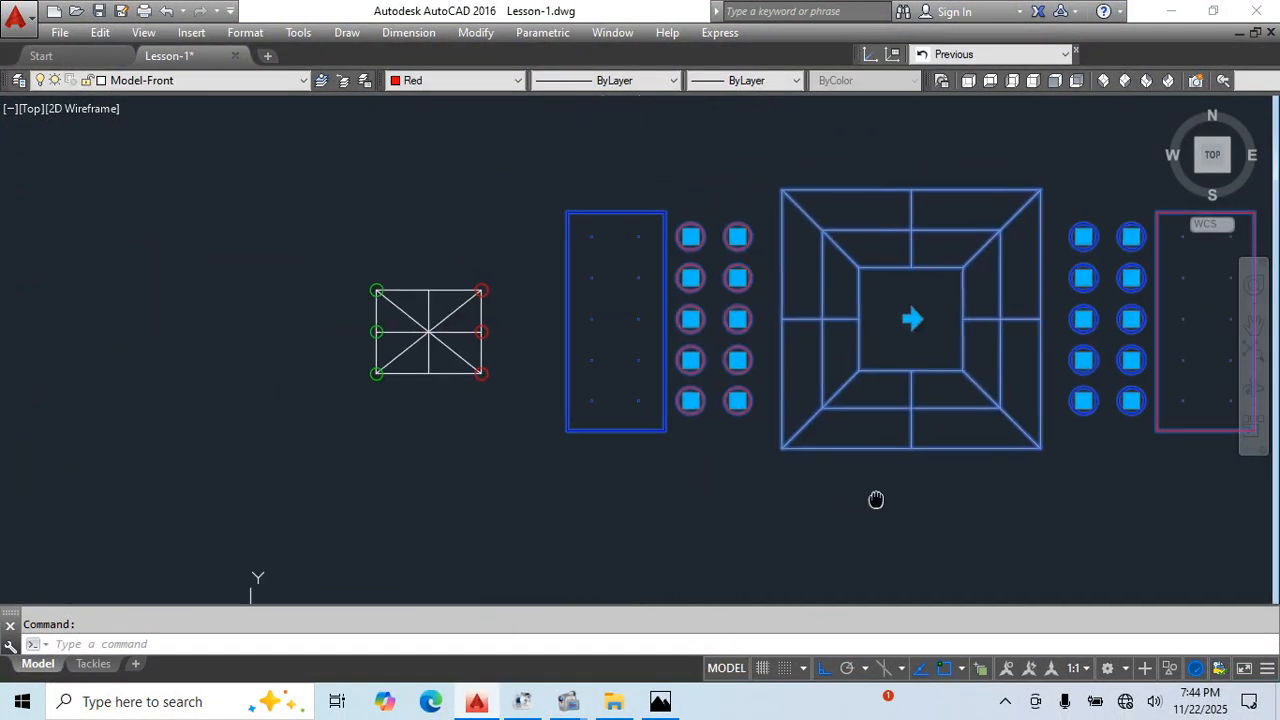
{"action": "key", "text": "Escape"}
- Select the small board block to examine its grips, its green and red pieces and its line intersections
{"action": "scroll", "coordinate": [400, 306], "scroll_direction": "up", "scroll_amount": 4}
{"action": "left_click", "coordinate": [527, 273]}
{"action": "middle_click_drag", "start_coordinate": [527, 273], "coordinate": [551, 273]}
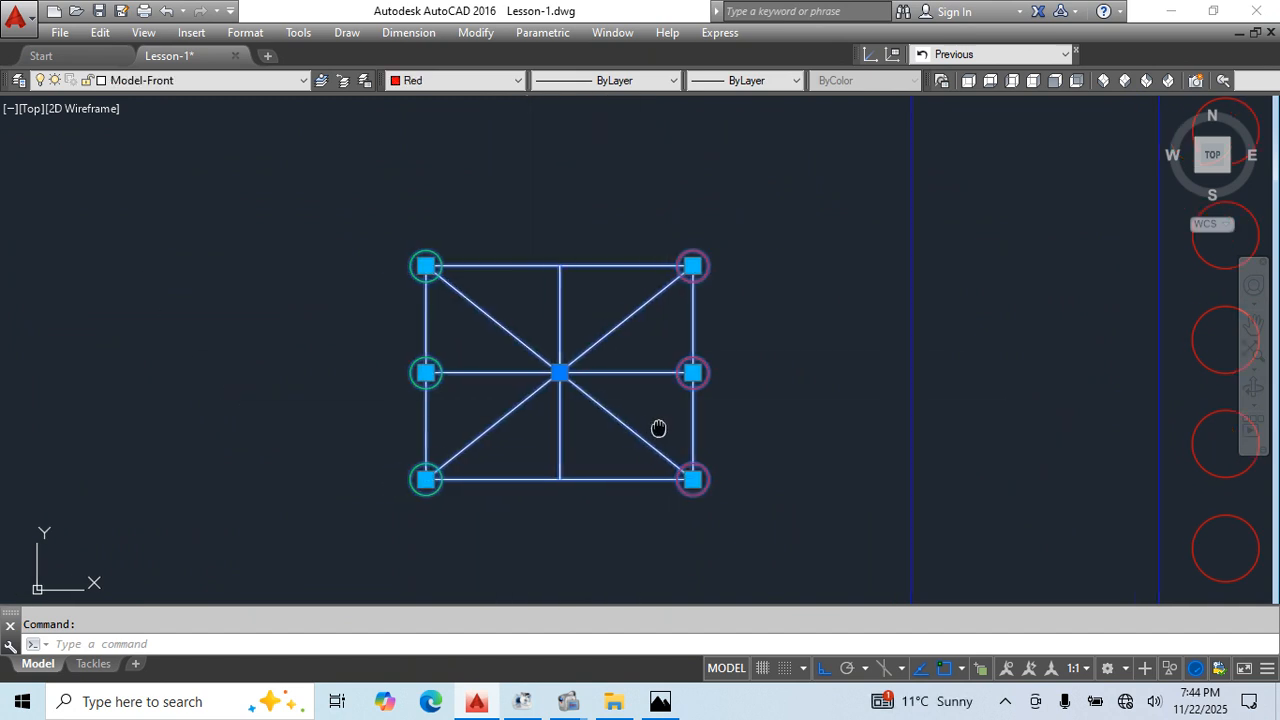
{"action": "key", "text": "Escape"}
{"action": "left_click", "coordinate": [389, 229]}
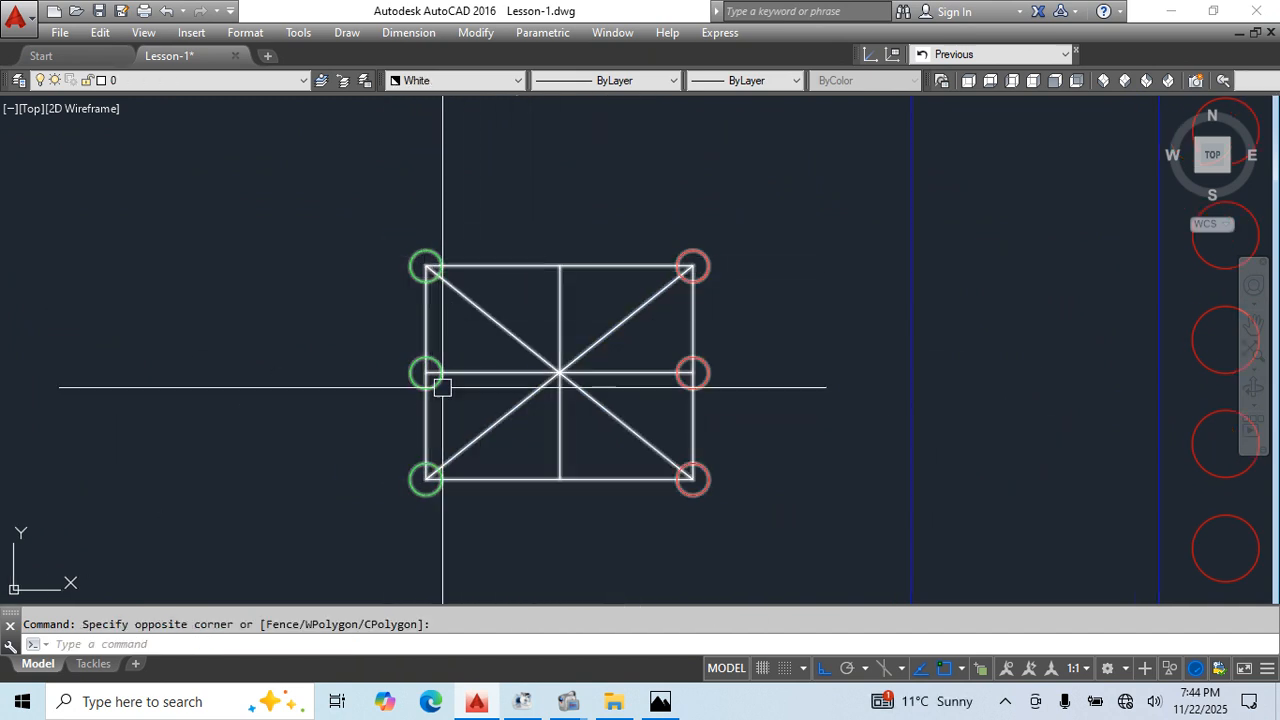
{"action": "middle_click_drag", "start_coordinate": [776, 417], "coordinate": [707, 398]}
{"action": "left_click", "coordinate": [543, 138]}
{"action": "key", "text": "Escape"}
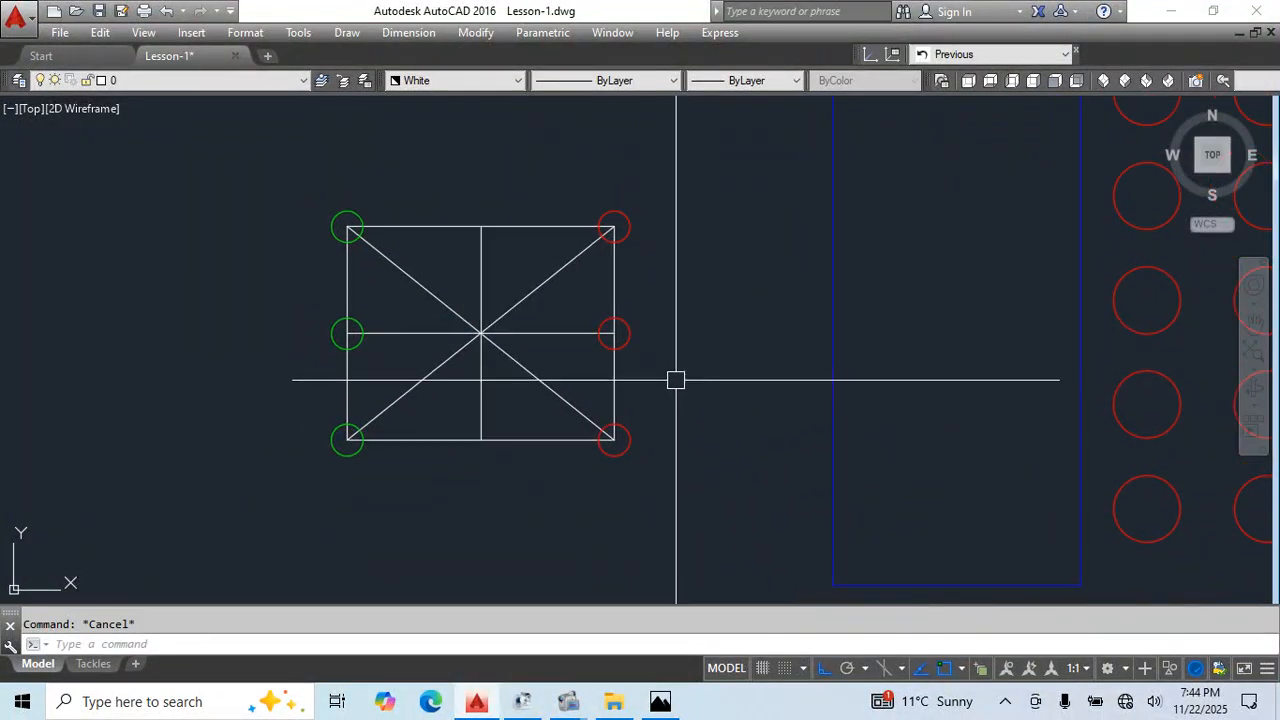
{"action": "middle_click_drag", "start_coordinate": [671, 331], "coordinate": [706, 355]}
{"action": "scroll", "coordinate": [707, 354], "scroll_direction": "up", "scroll_amount": 4}
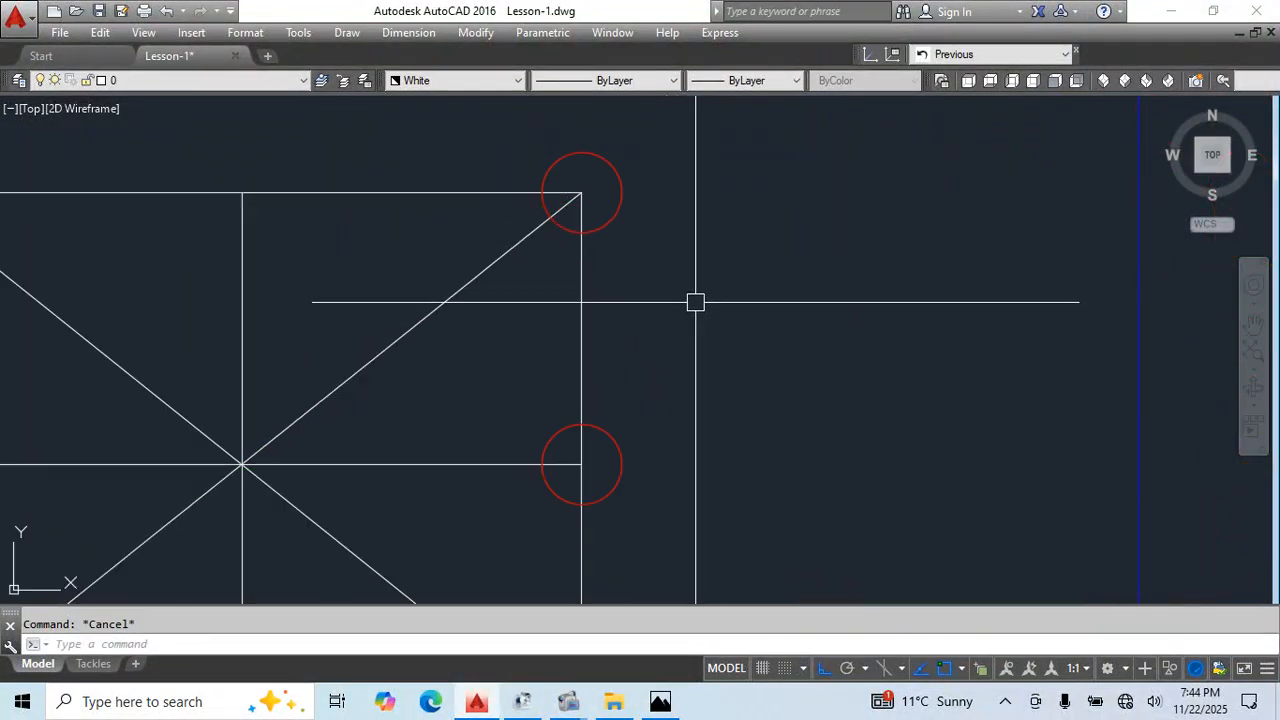
{"action": "scroll", "coordinate": [817, 363], "scroll_direction": "down", "scroll_amount": 4}
- On the small board, move the middle-right red piece to the upper-right corner and the middle-left green piece to the centre
{"action": "key", "text": "ctrl+a"}
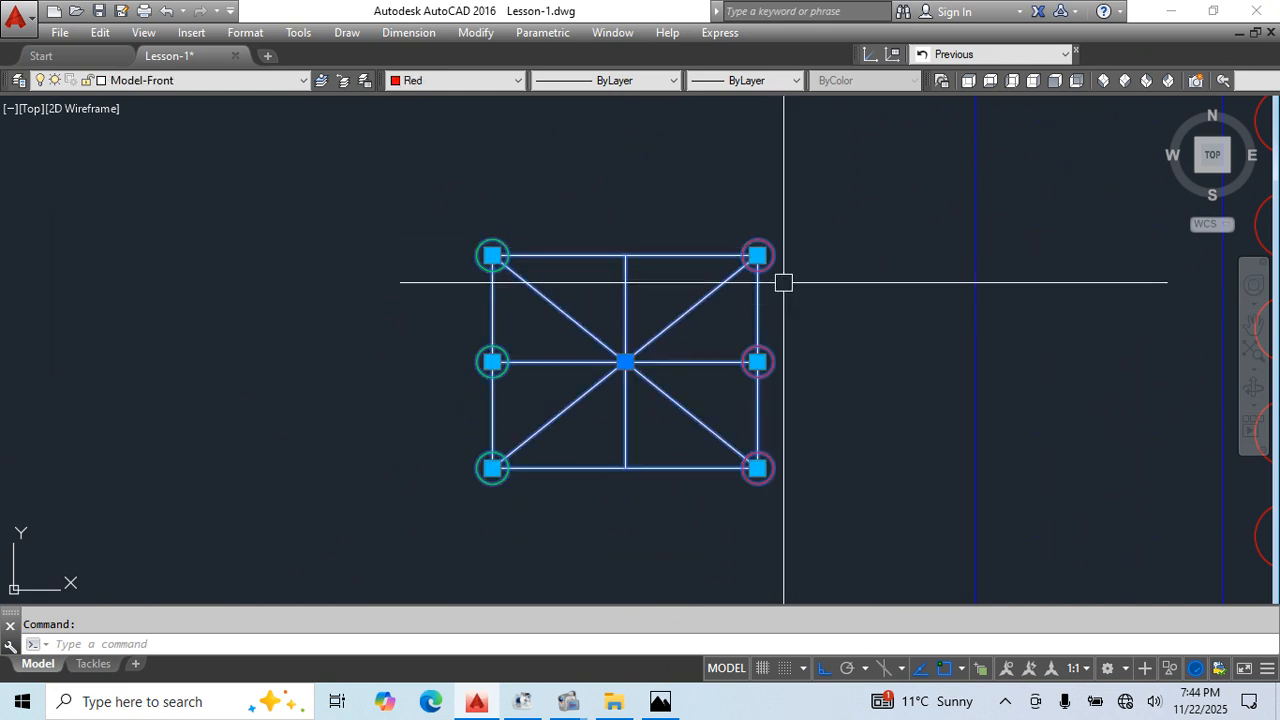
{"action": "left_click", "coordinate": [757, 256]}
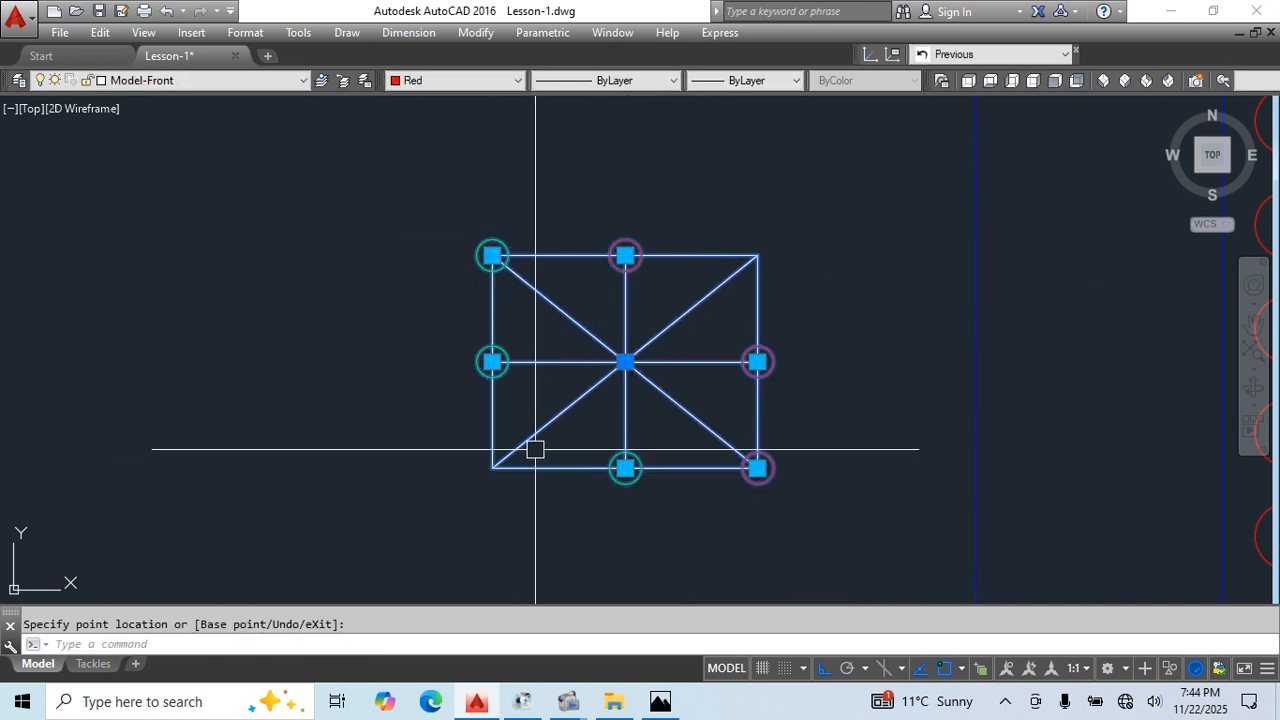
{"action": "left_click", "coordinate": [749, 256]}
{"action": "left_click", "coordinate": [492, 362]}
{"action": "key", "text": "Escape"}
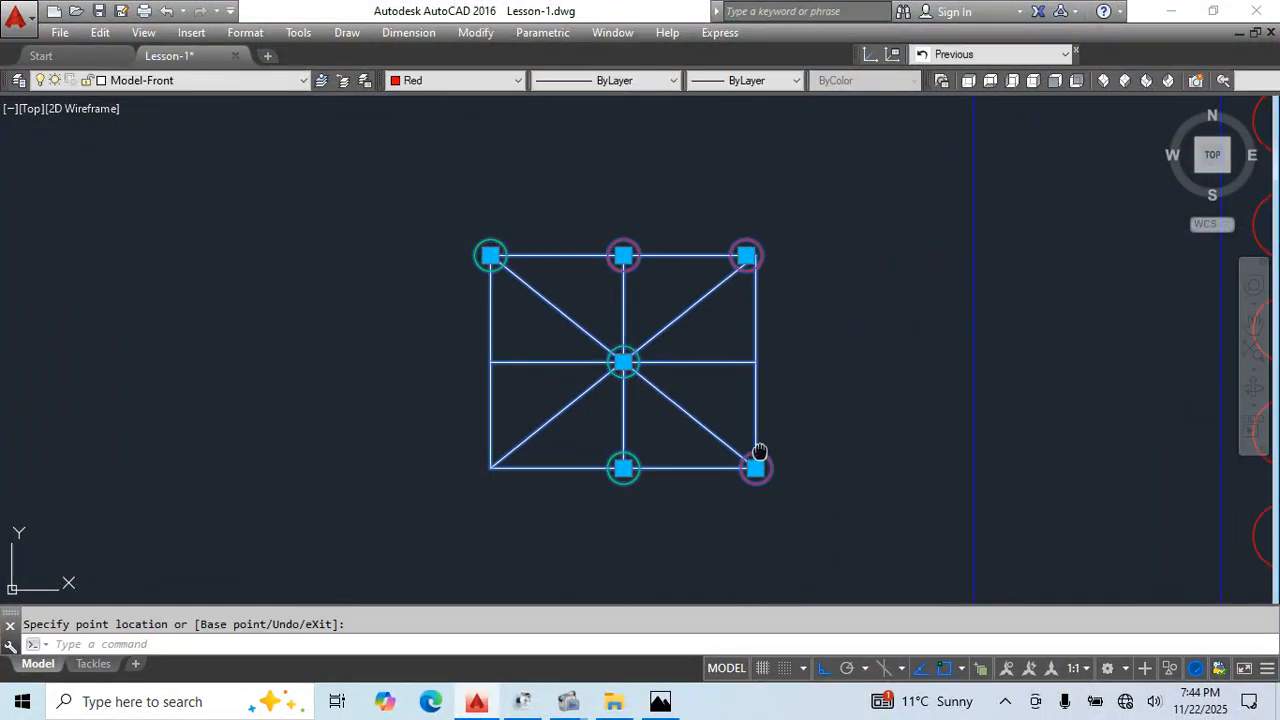
- Move the lower-right red piece to the right midpoint and the bottom-middle green piece to the lower-right corner of the small board
{"action": "middle_click_drag", "start_coordinate": [681, 417], "coordinate": [620, 434]}
{"action": "left_click", "coordinate": [697, 380]}
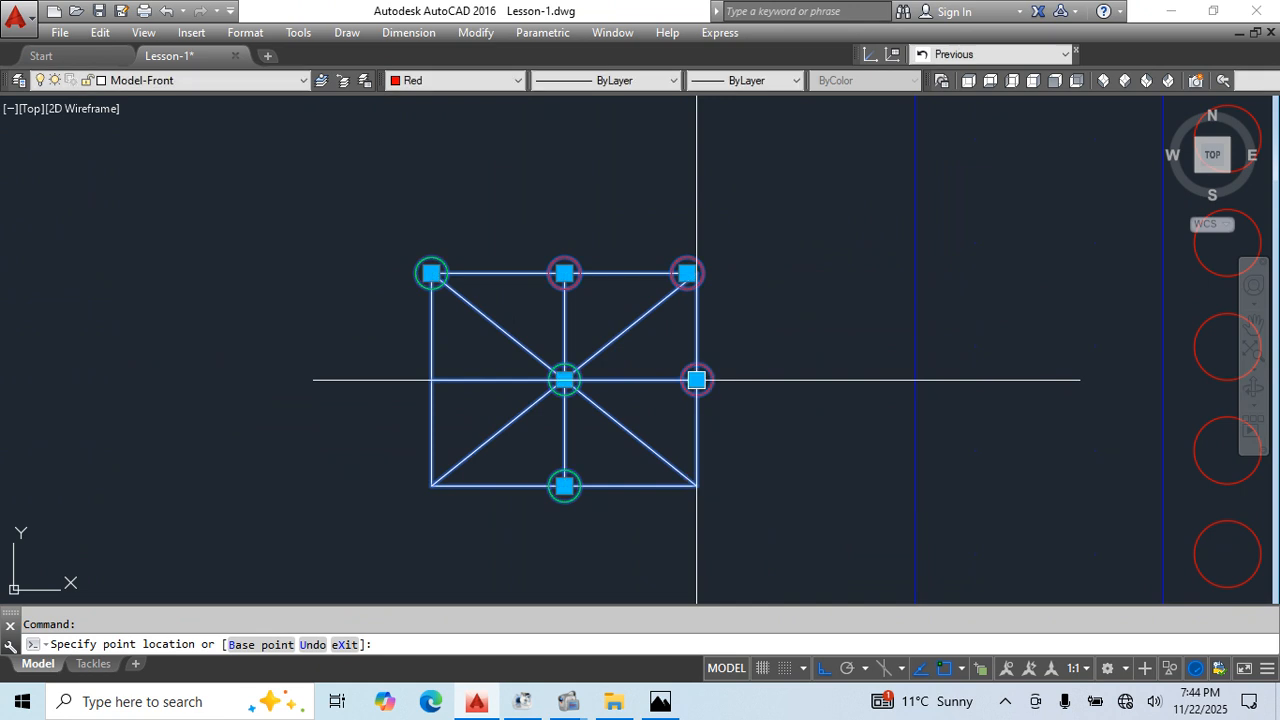
{"action": "left_click", "coordinate": [565, 486]}
{"action": "left_click", "coordinate": [697, 486]}
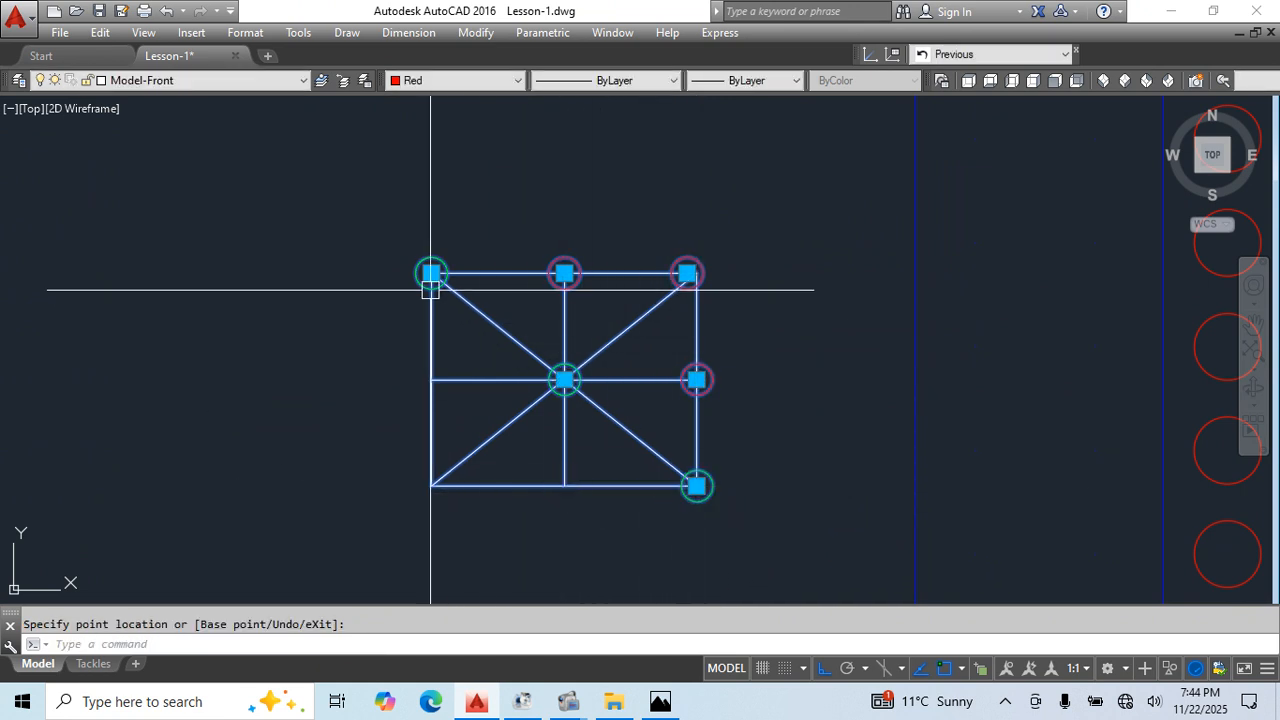
{"action": "middle_click_drag", "start_coordinate": [709, 506], "coordinate": [609, 466]}
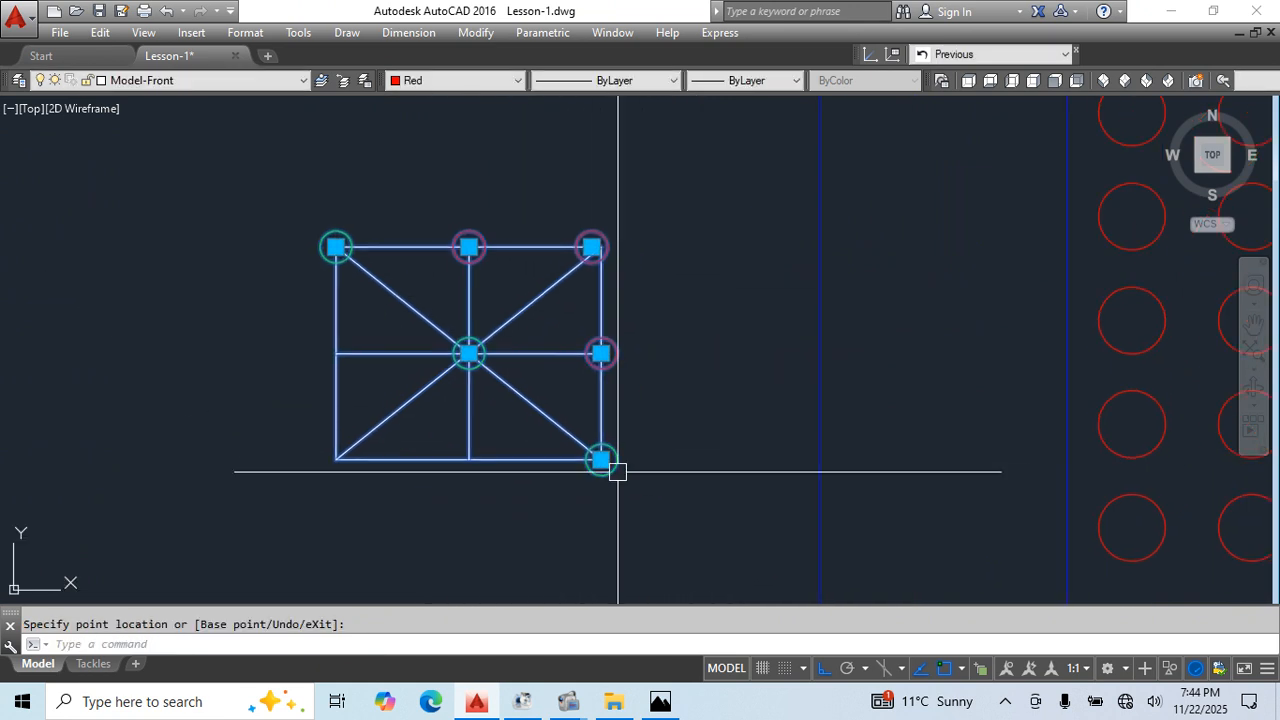
{"action": "key", "text": "Escape"}
{"action": "key", "text": "Escape"}
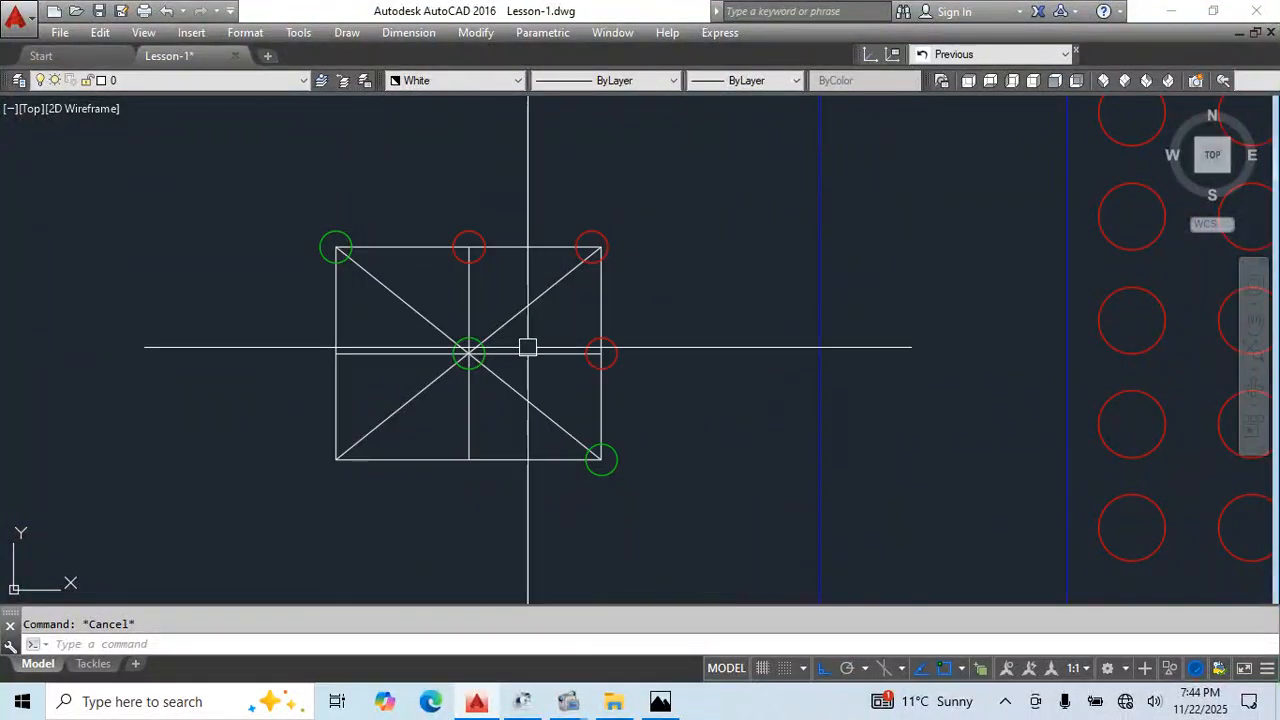
- Reset the small board block so its pieces return to their starting positions
{"action": "left_click", "coordinate": [536, 298]}
{"action": "right_click", "coordinate": [536, 298]}
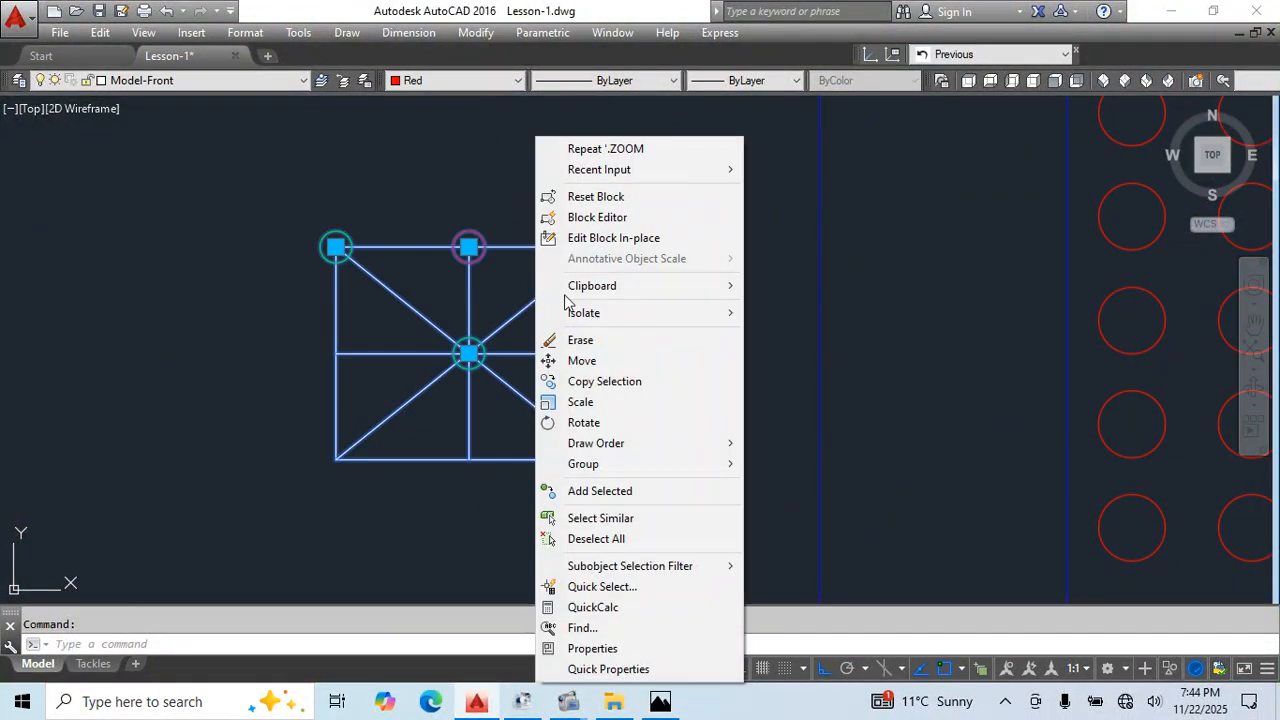
{"action": "left_click", "coordinate": [588, 197]}
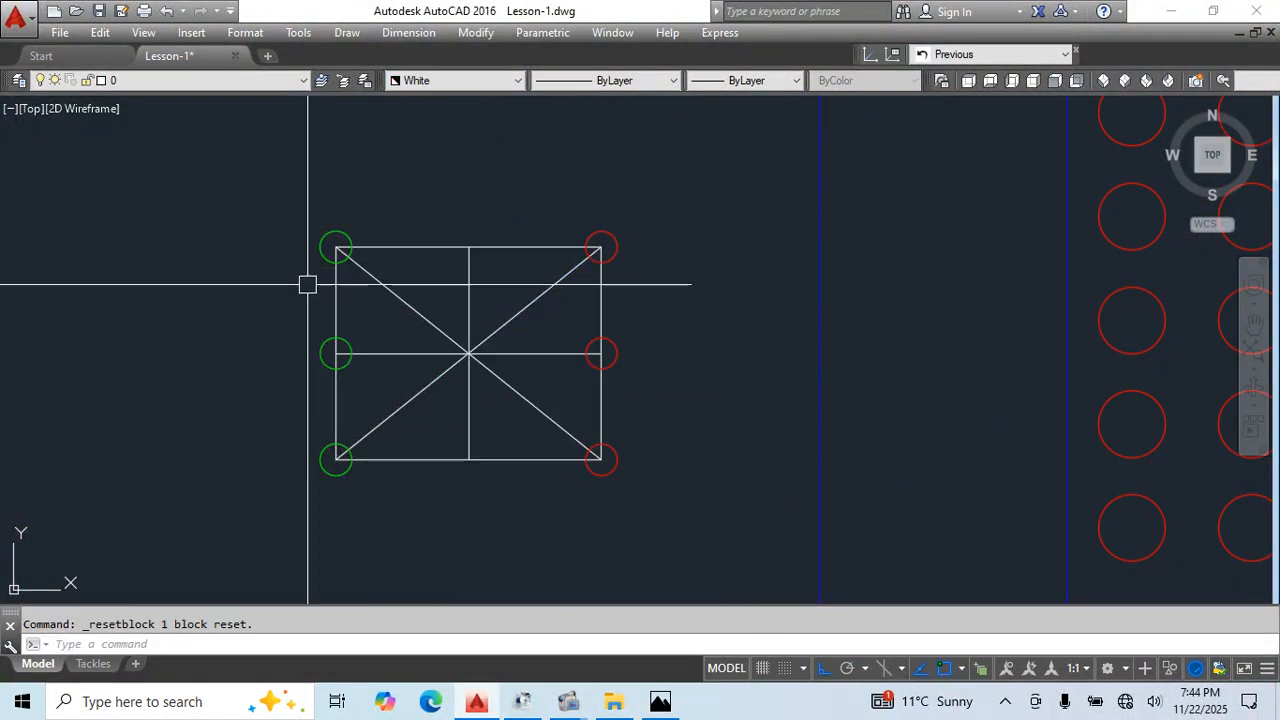
- Examine the large board block with its nested squares, red and blue pieces and side trays
{"action": "scroll", "coordinate": [474, 374], "scroll_direction": "down", "scroll_amount": 3}
{"action": "middle_click_drag", "start_coordinate": [474, 374], "coordinate": [223, 397]}
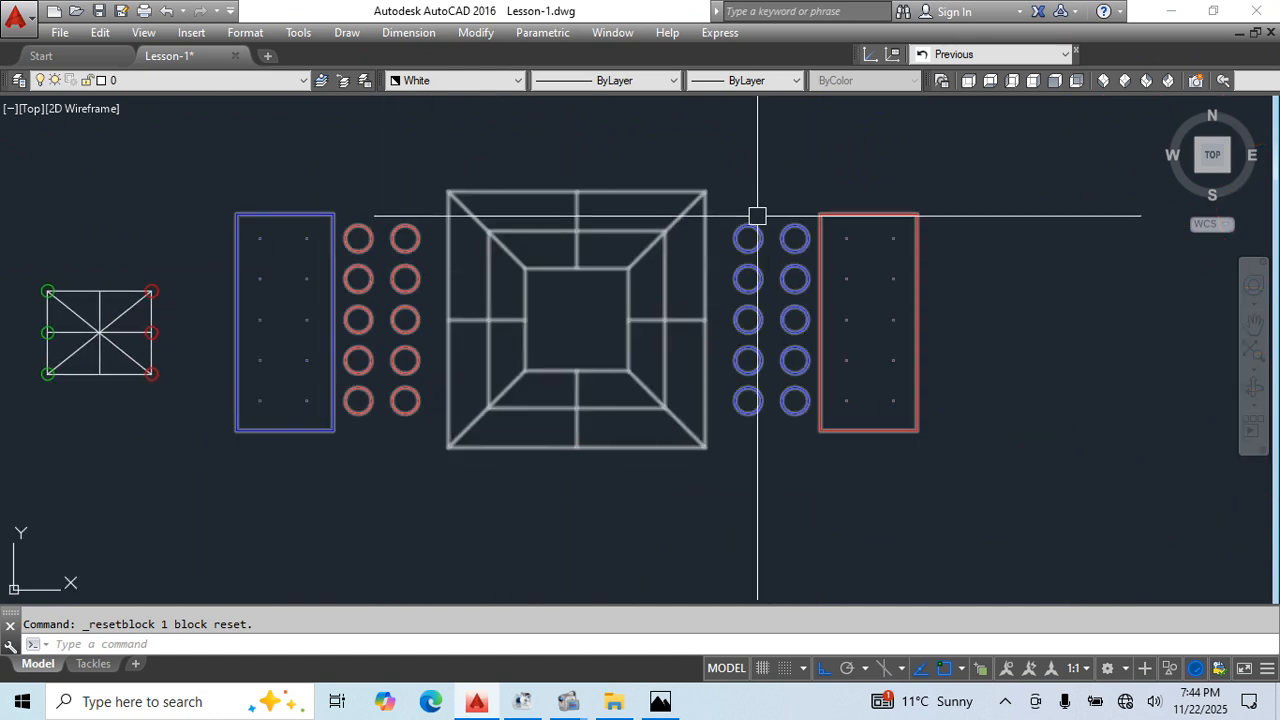
{"action": "left_click", "coordinate": [236, 169]}
{"action": "left_click", "coordinate": [1011, 514]}
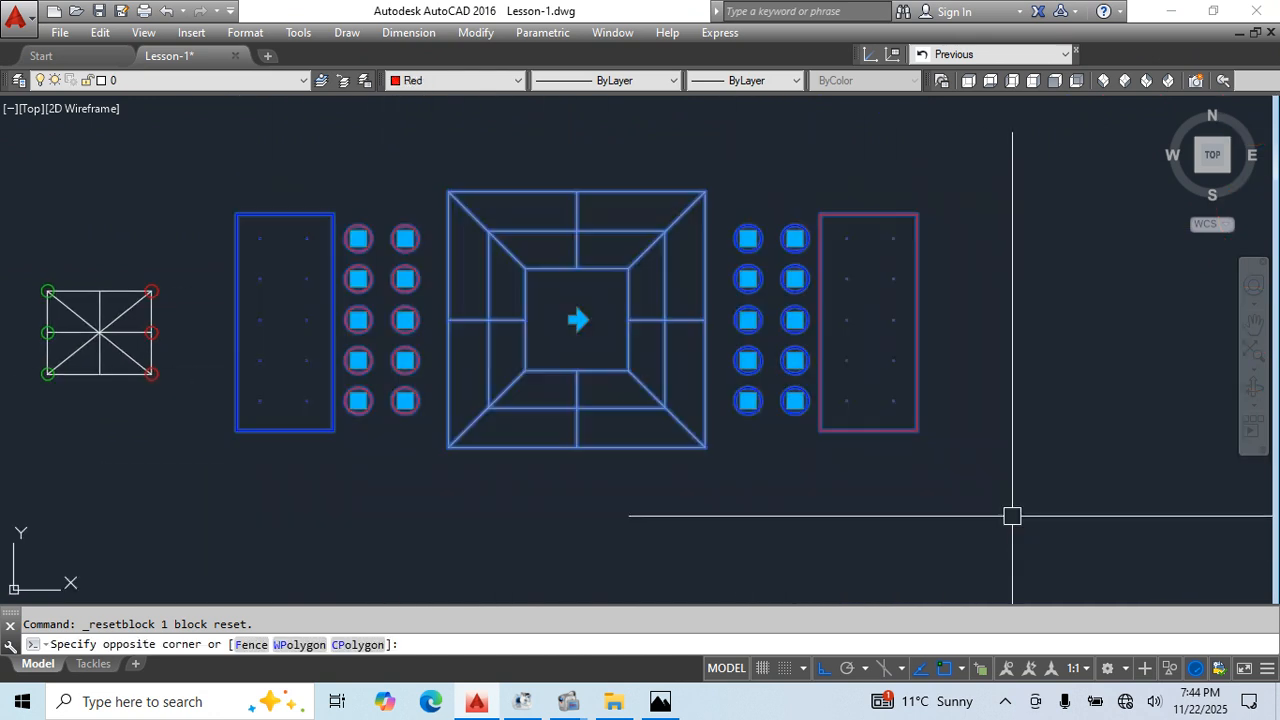
{"action": "middle_click_drag", "start_coordinate": [869, 471], "coordinate": [909, 486]}
{"action": "key", "text": "Escape"}
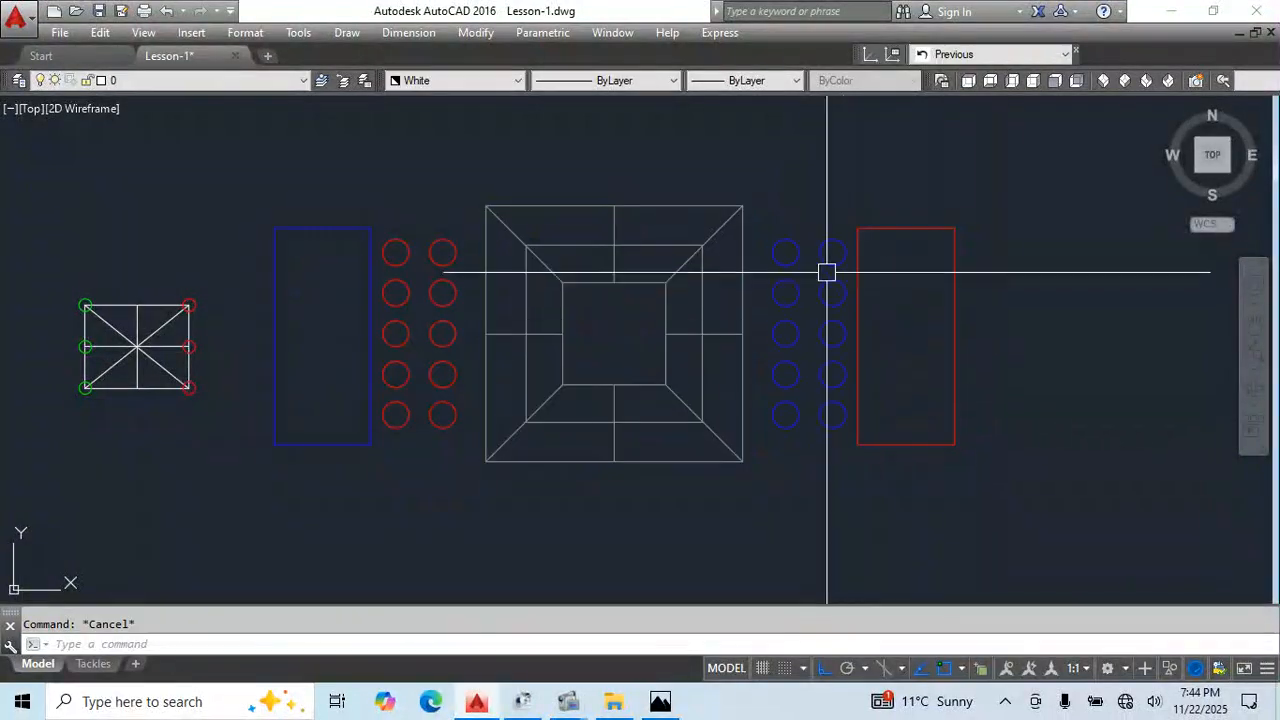
{"action": "middle_click_drag", "start_coordinate": [749, 195], "coordinate": [800, 229]}
{"action": "scroll", "coordinate": [866, 291], "scroll_direction": "up", "scroll_amount": 2}
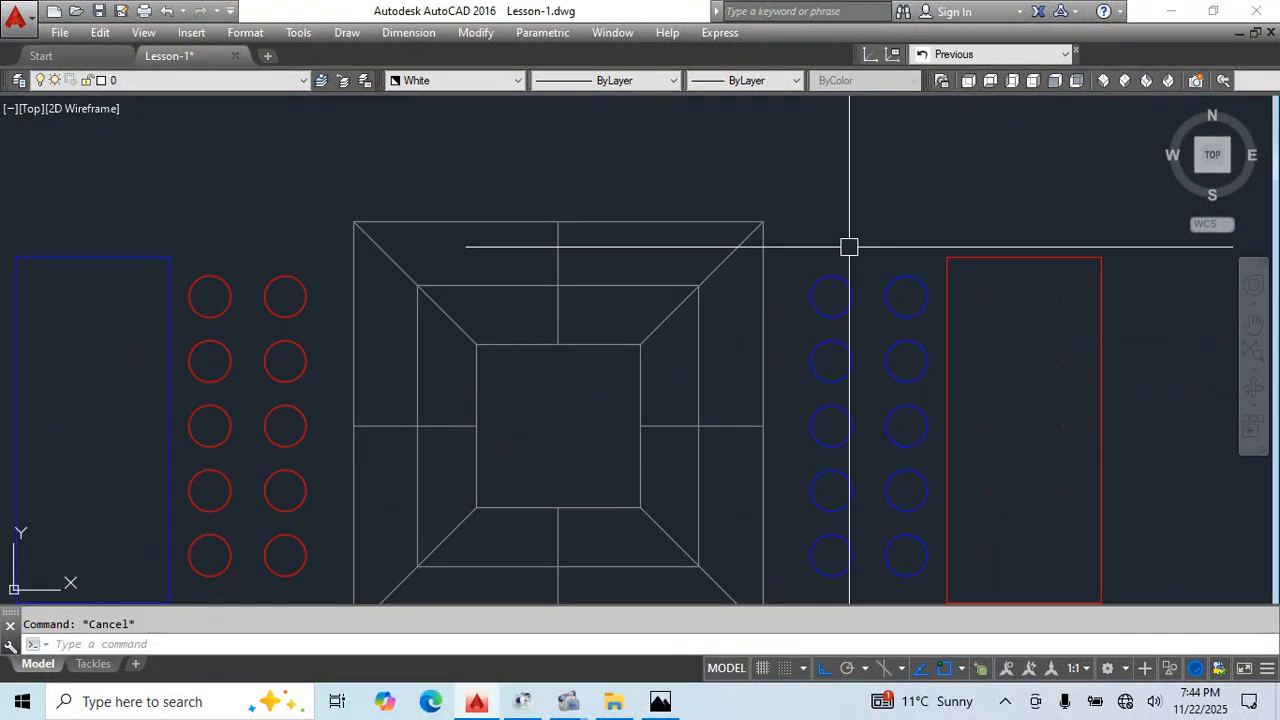
{"action": "middle_click_drag", "start_coordinate": [858, 322], "coordinate": [865, 266]}
{"action": "scroll", "coordinate": [769, 280], "scroll_direction": "down", "scroll_amount": 2}
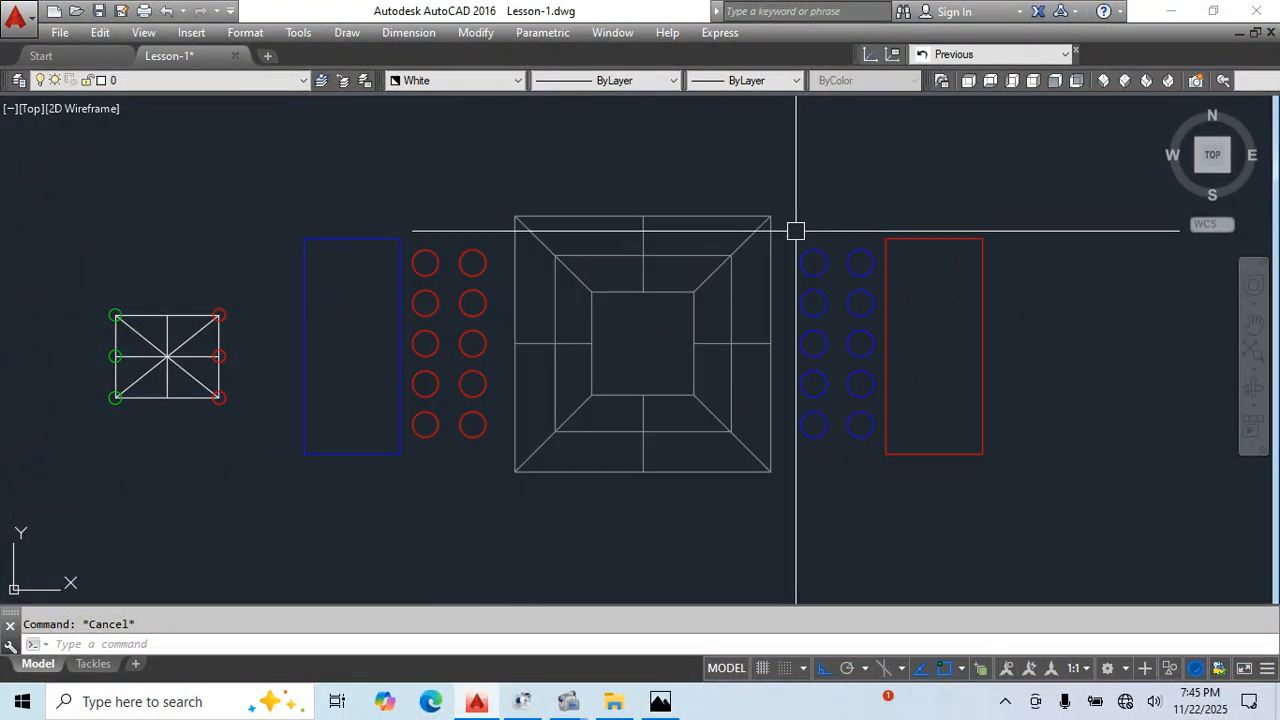
- Place a blue piece on the middle square's upper-right corner and a red piece on the inner square's left midpoint
{"action": "scroll", "coordinate": [794, 229], "scroll_direction": "up", "scroll_amount": 2}
{"action": "key", "text": "ctrl+a"}
{"action": "left_click", "coordinate": [823, 282]}
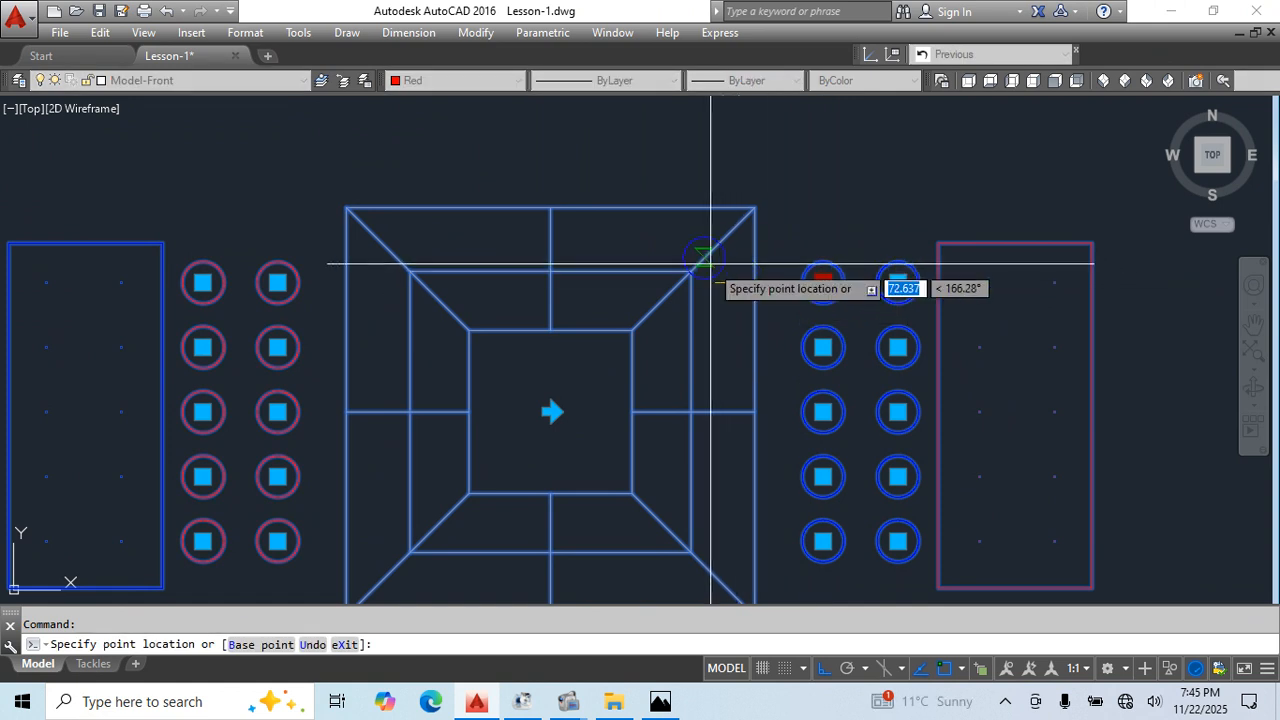
{"action": "left_click", "coordinate": [690, 271]}
{"action": "left_click", "coordinate": [277, 347]}
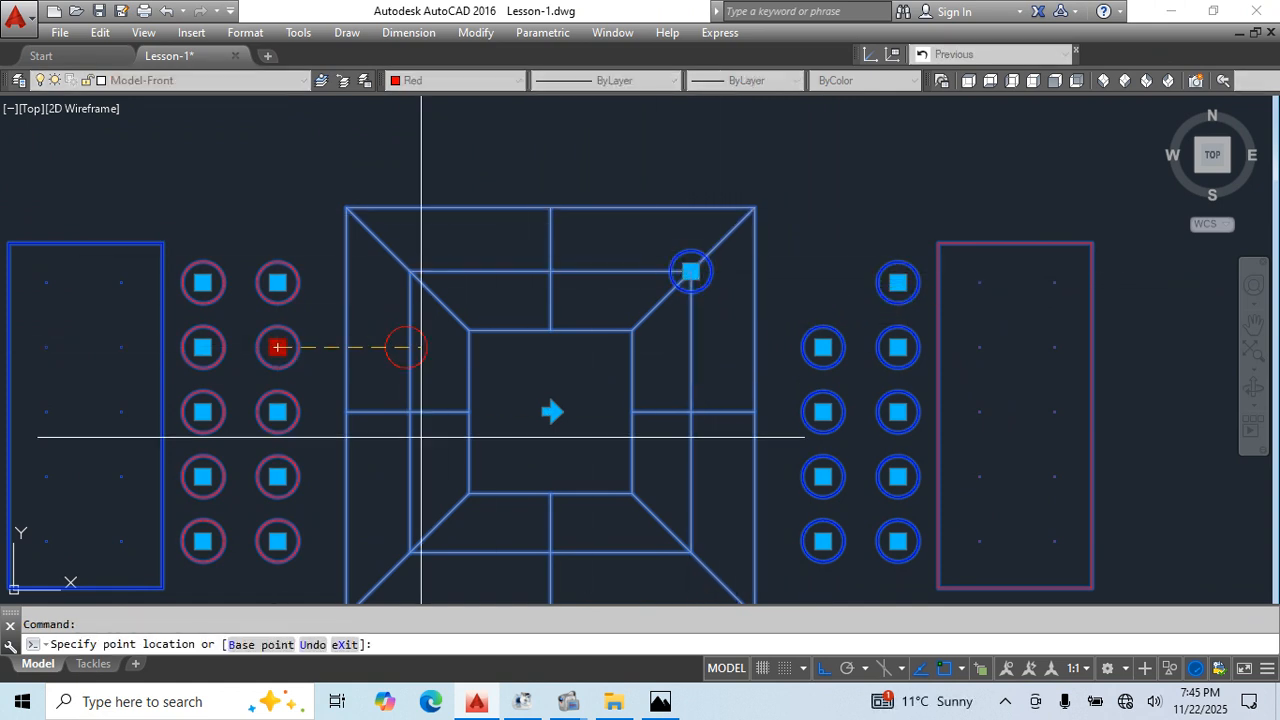
{"action": "left_click", "coordinate": [469, 411]}
- Place a blue piece on the middle square's lower-right corner and a red piece on its lower-left corner
{"action": "middle_click_drag", "start_coordinate": [521, 437], "coordinate": [645, 322]}
{"action": "left_click", "coordinate": [944, 361]}
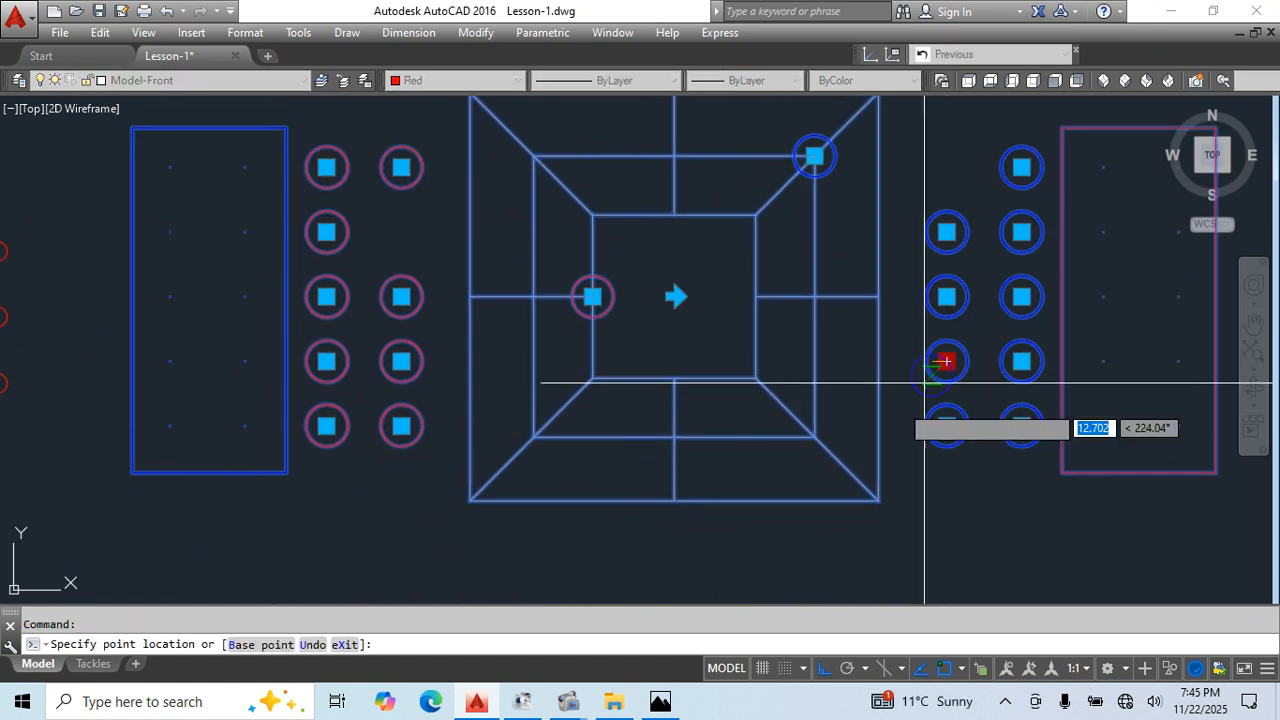
{"action": "left_click", "coordinate": [814, 437]}
{"action": "left_click", "coordinate": [401, 296]}
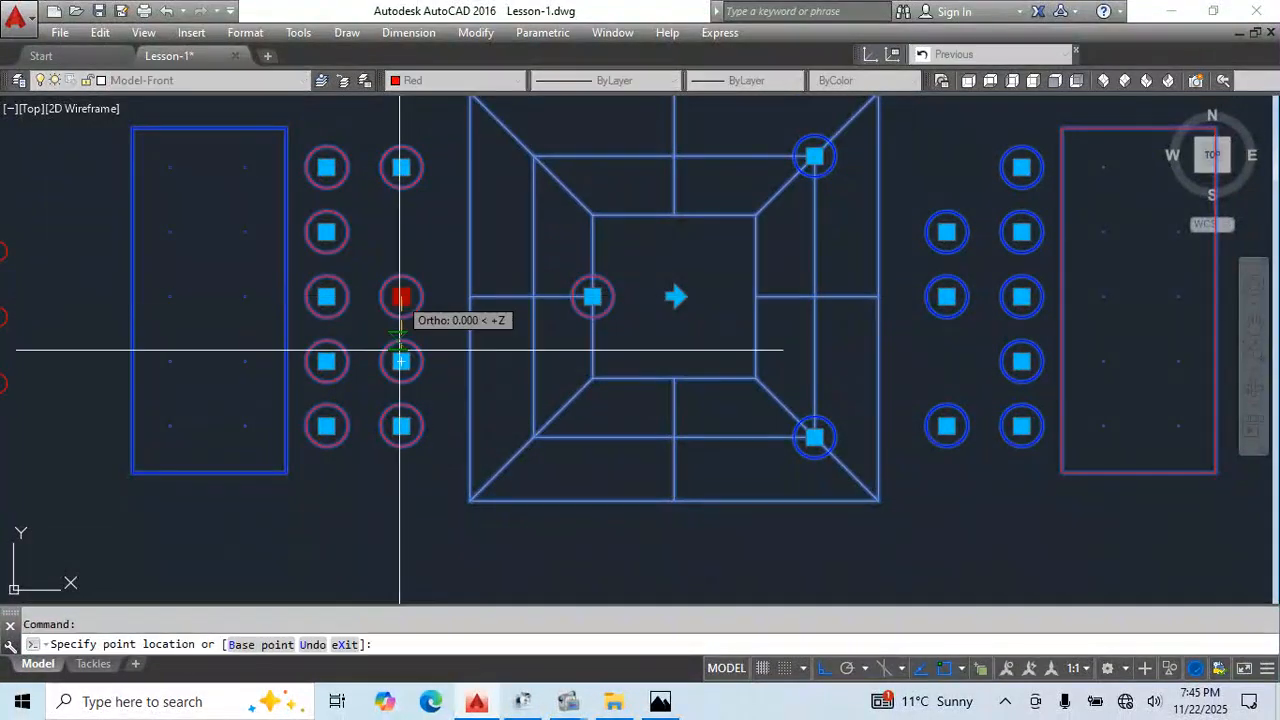
{"action": "left_click", "coordinate": [534, 437]}
- Place a third blue piece on the right midpoint of the middle square, in line with the other two
{"action": "middle_click_drag", "start_coordinate": [616, 437], "coordinate": [509, 463]}
{"action": "left_click", "coordinate": [840, 323]}
{"action": "left_click", "coordinate": [698, 323]}
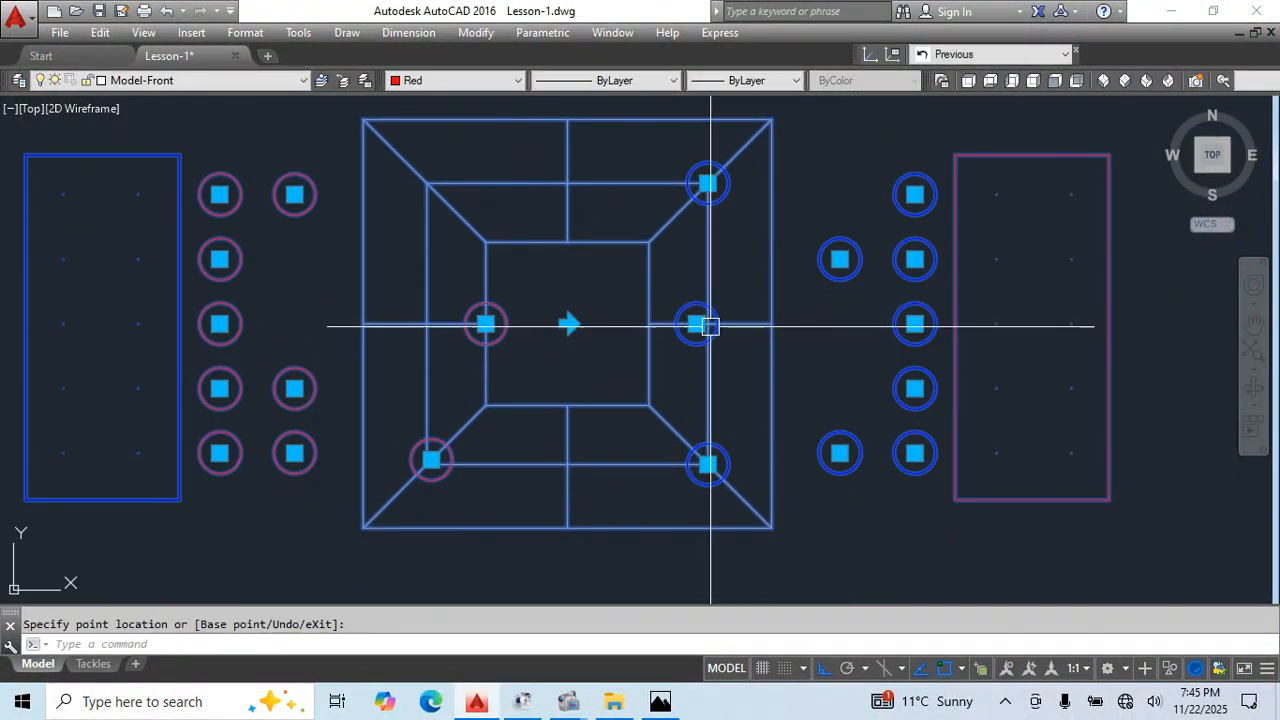
{"action": "left_click", "coordinate": [708, 323]}
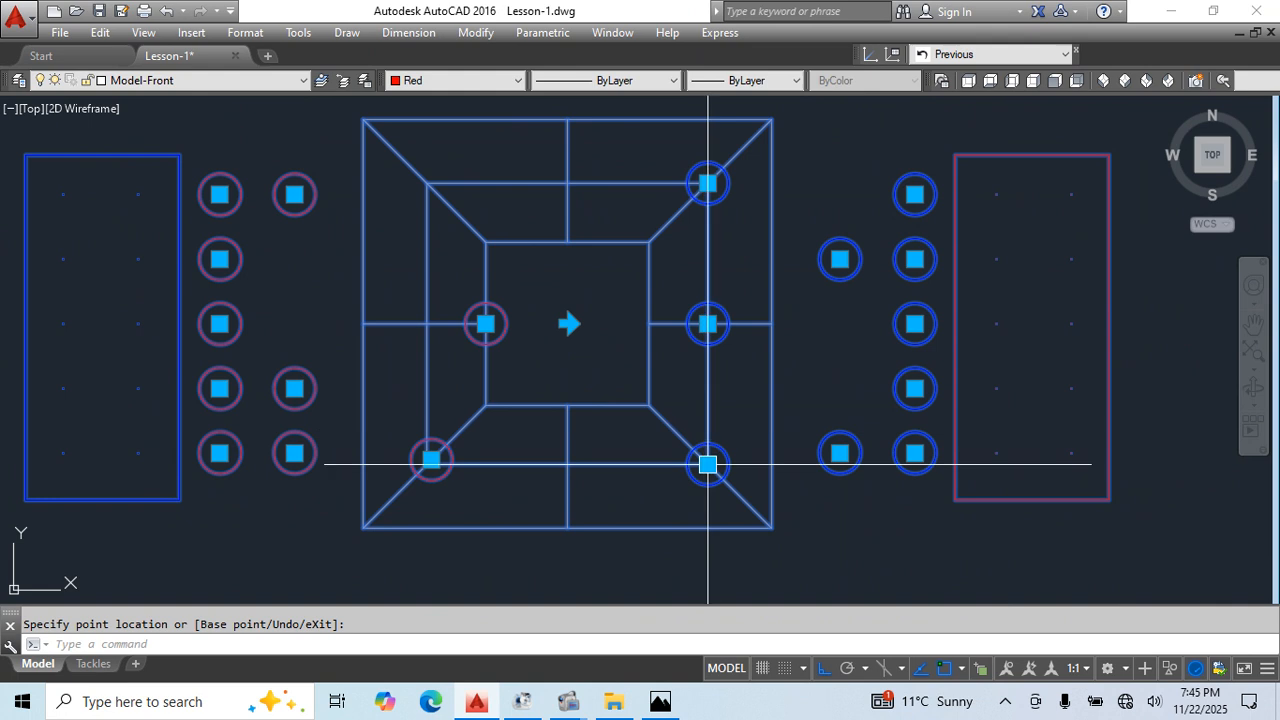
{"action": "scroll", "coordinate": [408, 249], "scroll_direction": "down", "scroll_amount": 3}
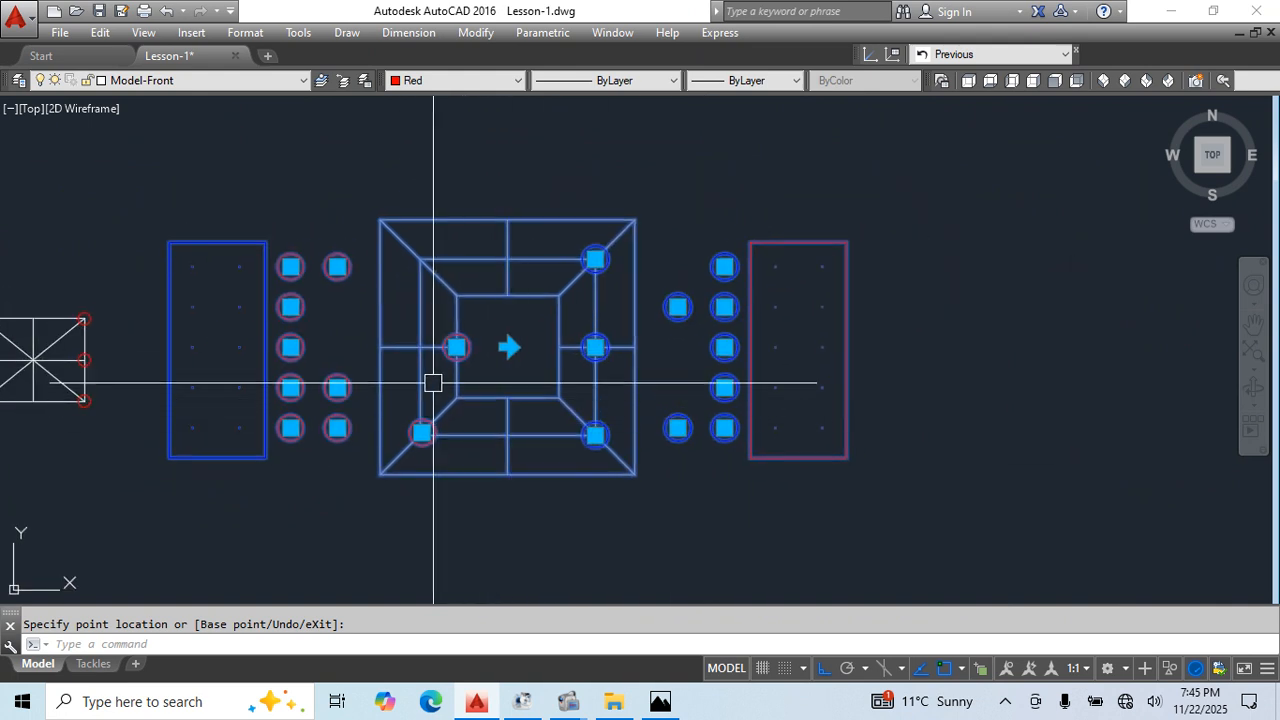
{"action": "scroll", "coordinate": [476, 329], "scroll_direction": "up", "scroll_amount": 2}
- Move the red piece from the middle square's lower-left corner to the first spot of the red tray, and deselect the block
{"action": "left_click", "coordinate": [388, 481]}
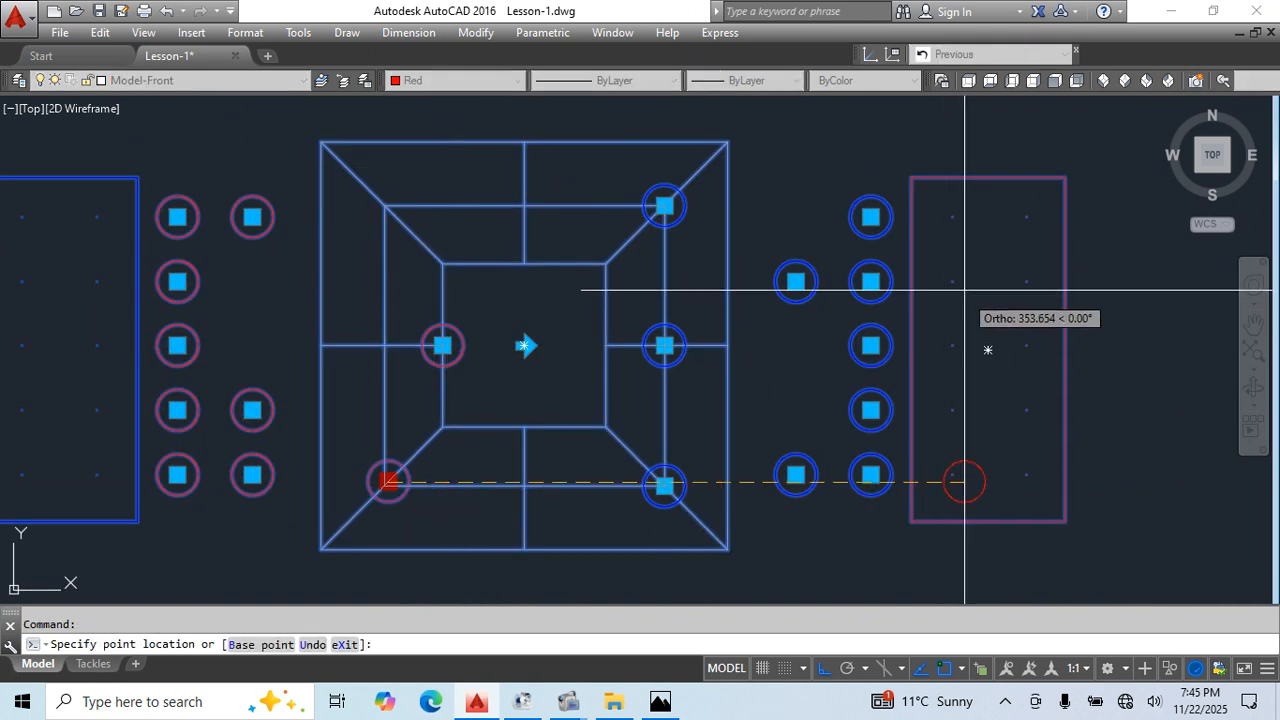
{"action": "left_click", "coordinate": [952, 217]}
{"action": "middle_click_drag", "start_coordinate": [1048, 410], "coordinate": [1040, 428]}
{"action": "key", "text": "Escape"}
{"action": "scroll", "coordinate": [869, 341], "scroll_direction": "down", "scroll_amount": 2}
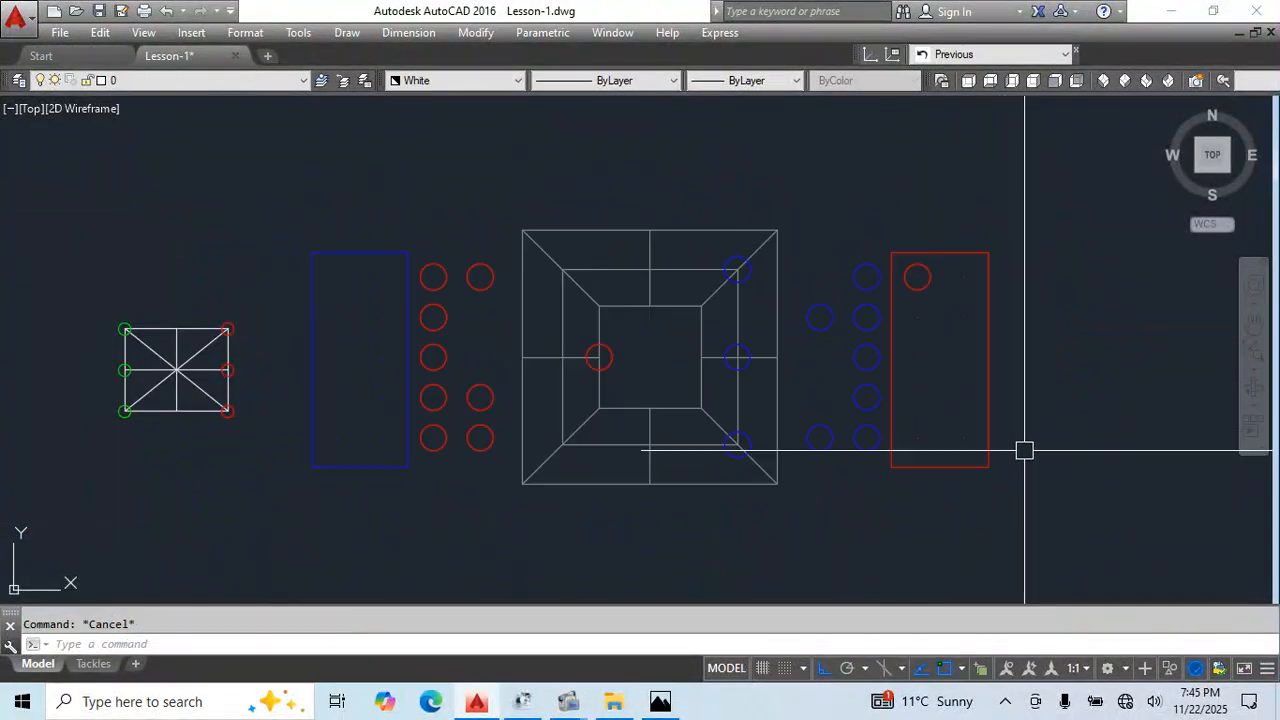
- Place a blue piece on the inner square's right midpoint and a red piece on its lower-left corner
{"action": "scroll", "coordinate": [871, 343], "scroll_direction": "up", "scroll_amount": 3}
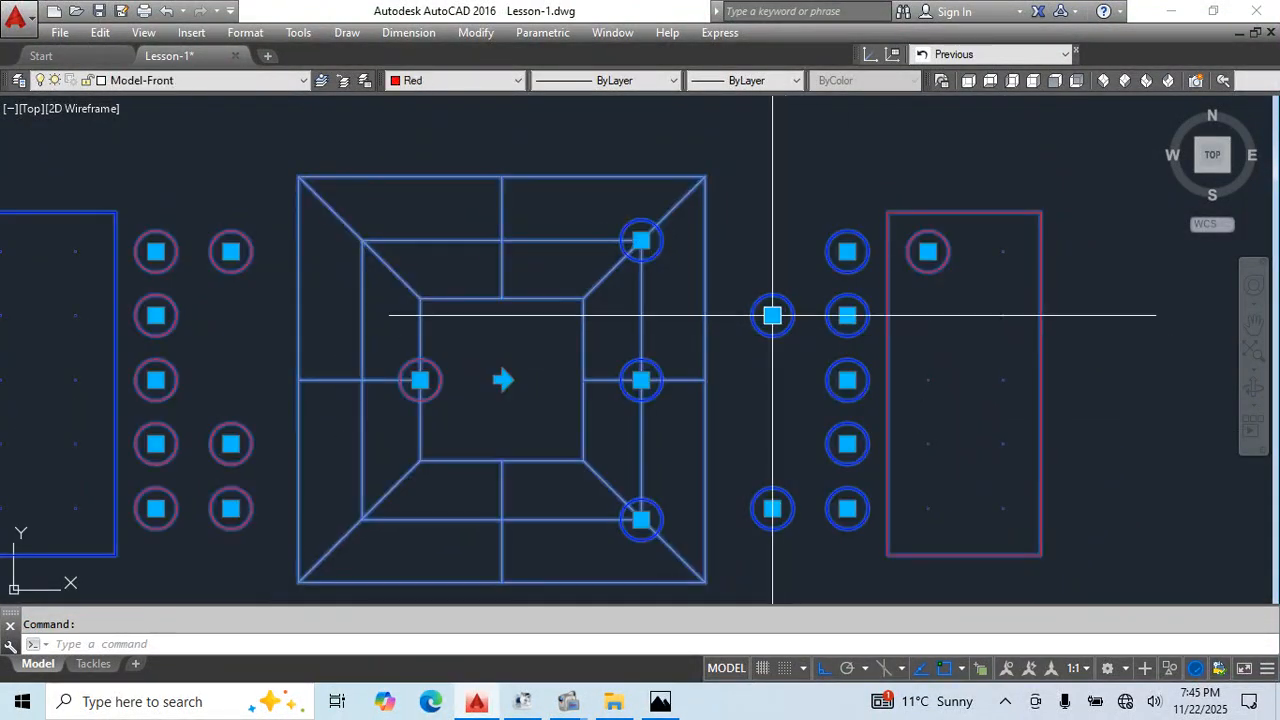
{"action": "left_click", "coordinate": [772, 316]}
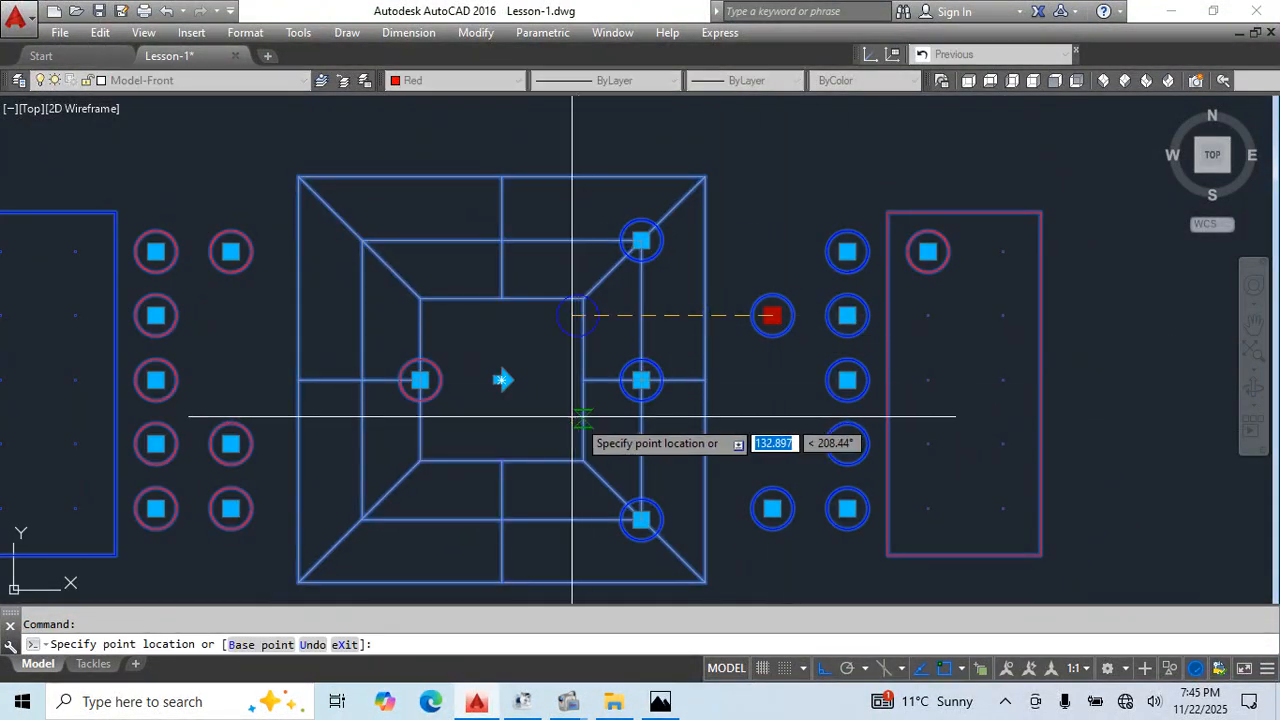
{"action": "left_click", "coordinate": [583, 379]}
{"action": "left_click", "coordinate": [231, 443]}
{"action": "left_click", "coordinate": [420, 461]}
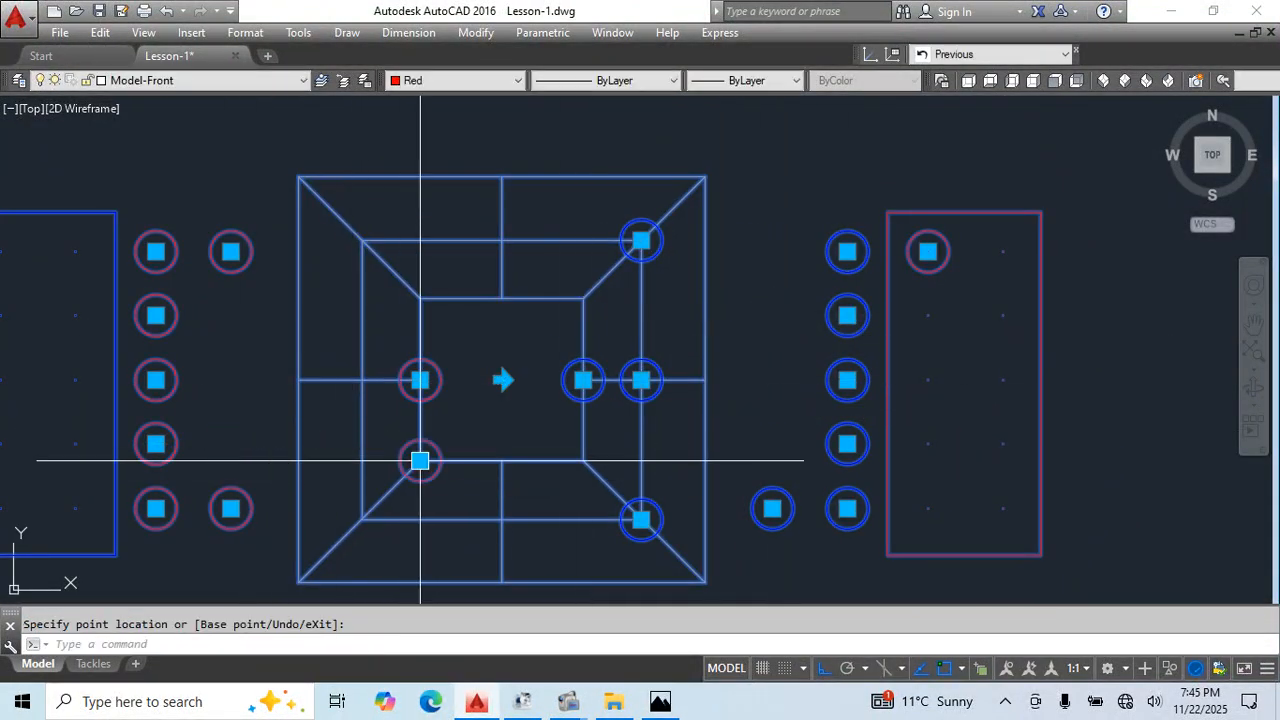
- Place a blue piece on the outer square's right midpoint, move the inner lower-left red piece to the red tray's second spot, and deselect
{"action": "left_click", "coordinate": [847, 379]}
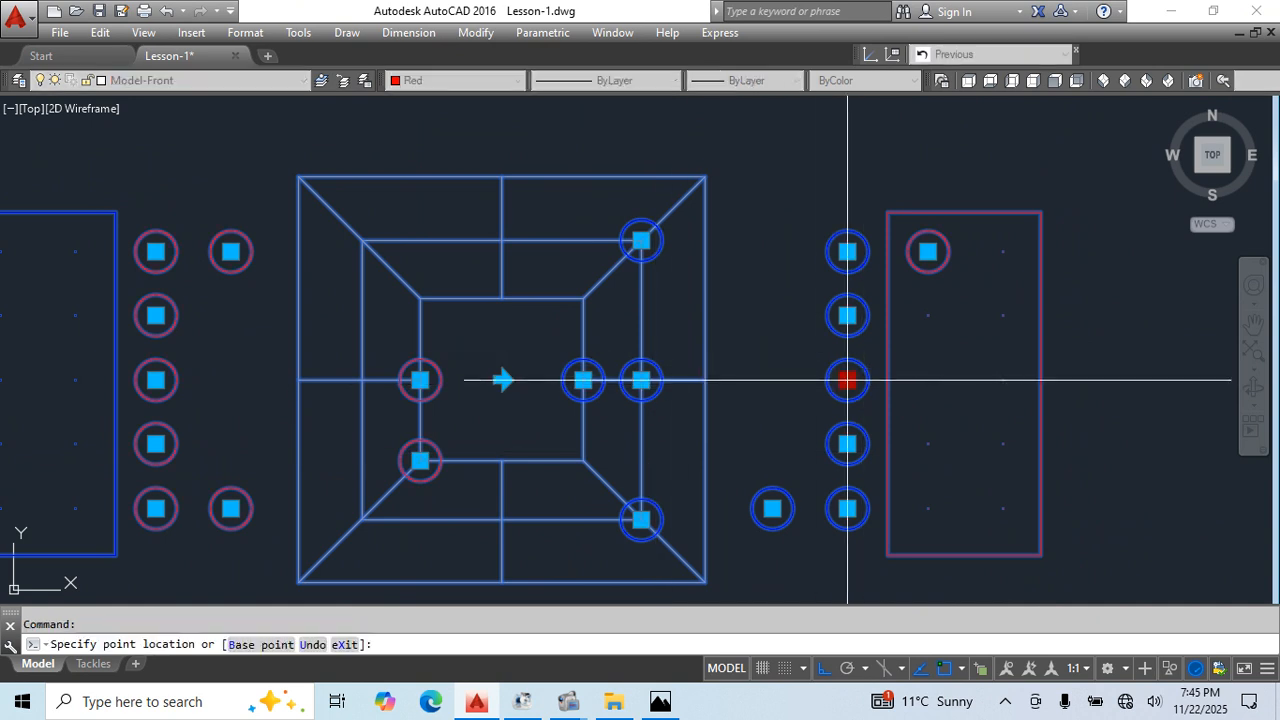
{"action": "left_click", "coordinate": [705, 379]}
{"action": "left_click", "coordinate": [420, 461]}
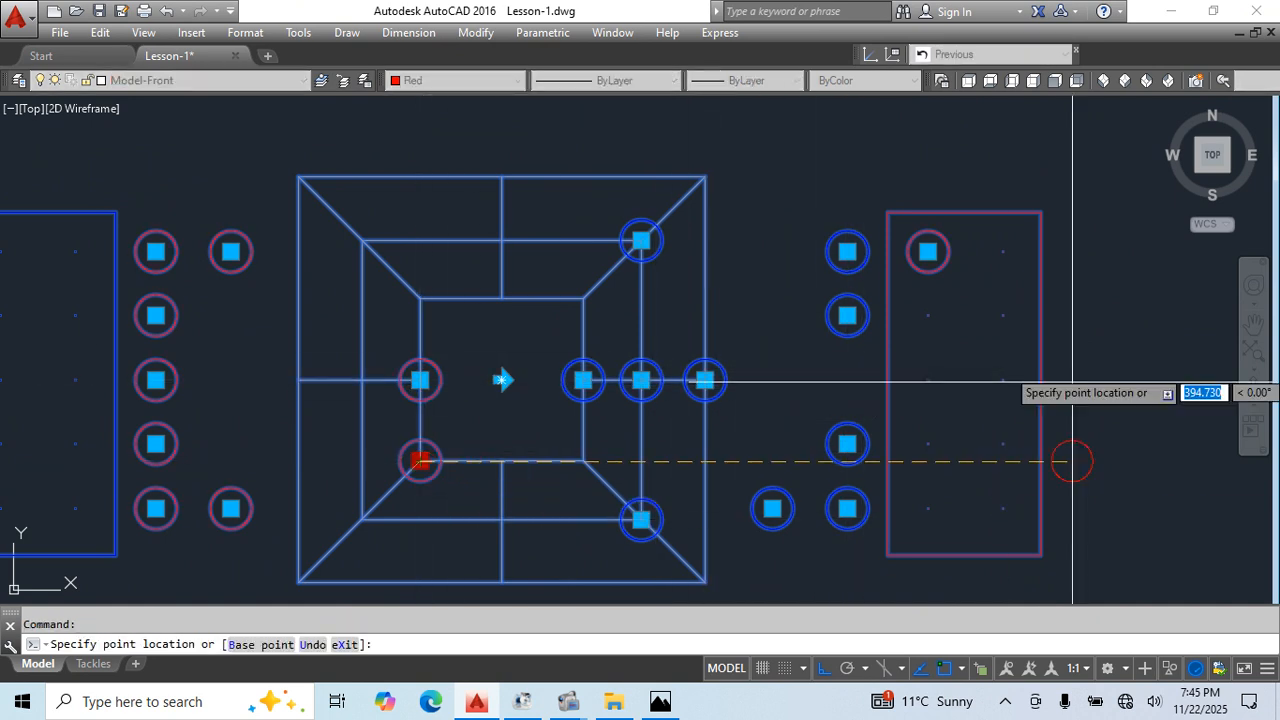
{"action": "left_click", "coordinate": [1003, 251]}
{"action": "scroll", "coordinate": [857, 286], "scroll_direction": "down", "scroll_amount": 2}
{"action": "key", "text": "Escape"}
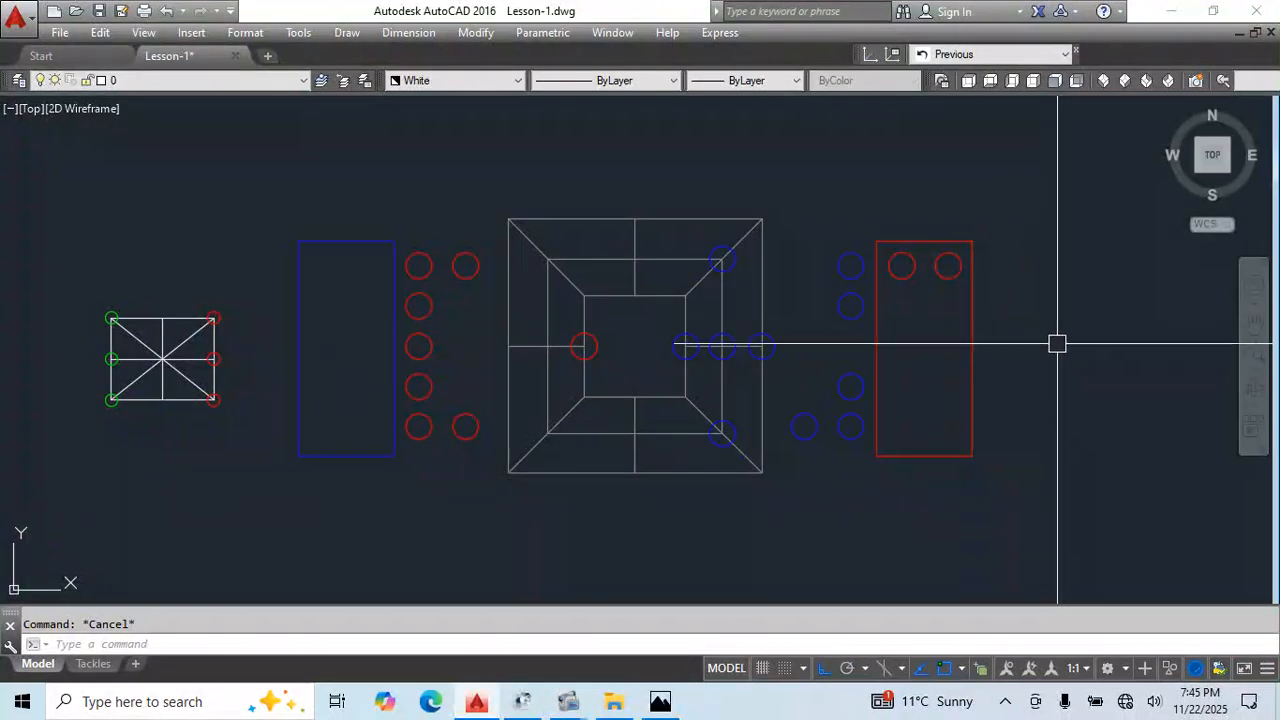
{"action": "middle_click_drag", "start_coordinate": [1057, 343], "coordinate": [1070, 387]}
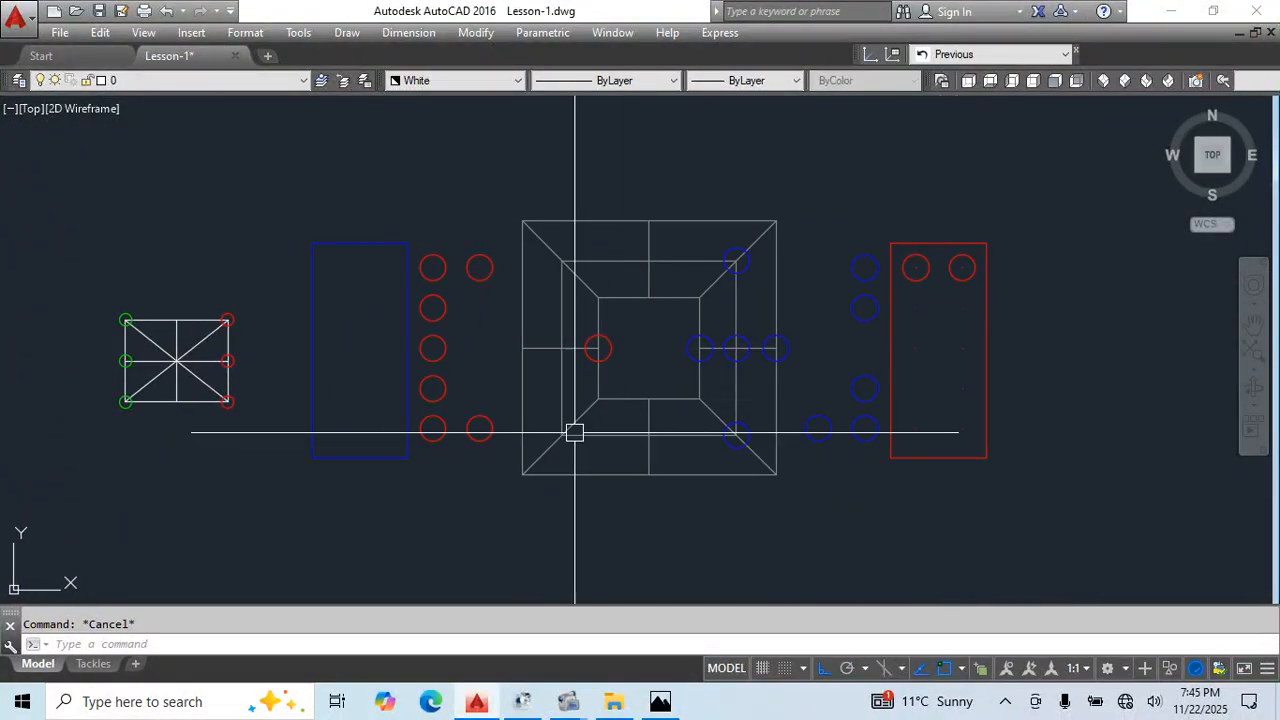
{"action": "left_click", "coordinate": [494, 238]}
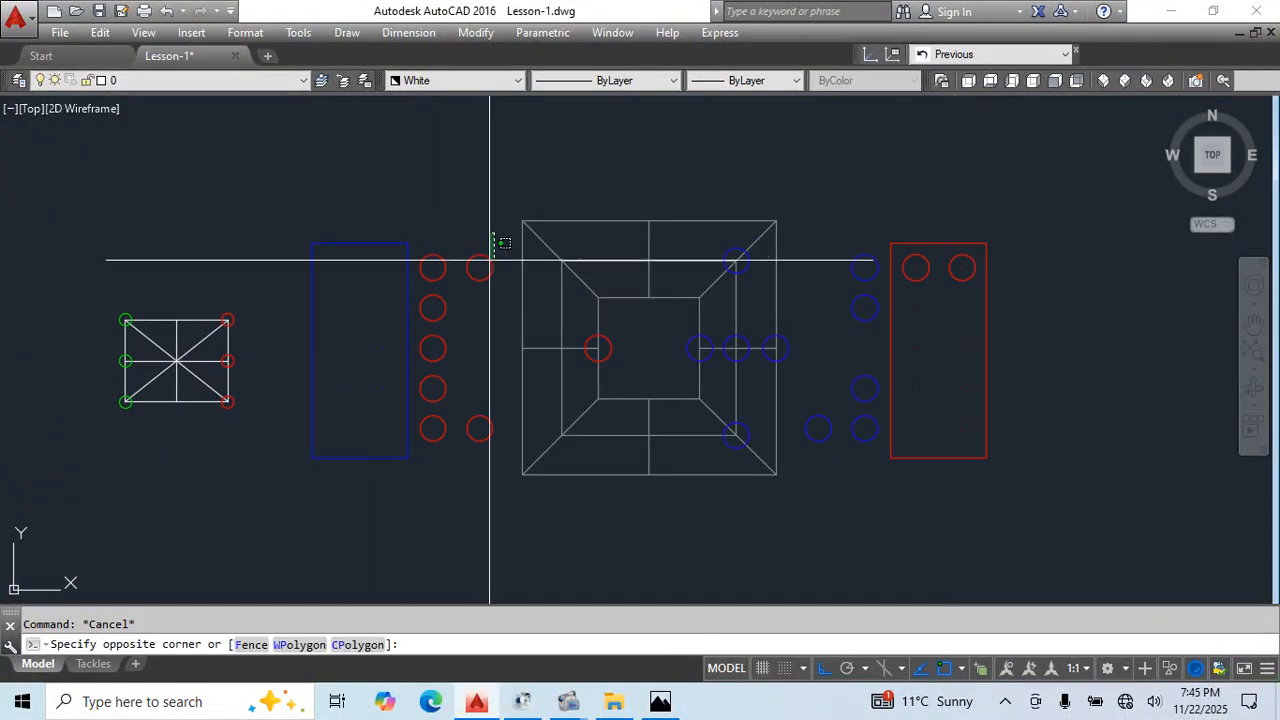
{"action": "left_click", "coordinate": [430, 458]}
{"action": "scroll", "coordinate": [626, 437], "scroll_direction": "up", "scroll_amount": 3}
{"action": "key", "text": "Escape"}
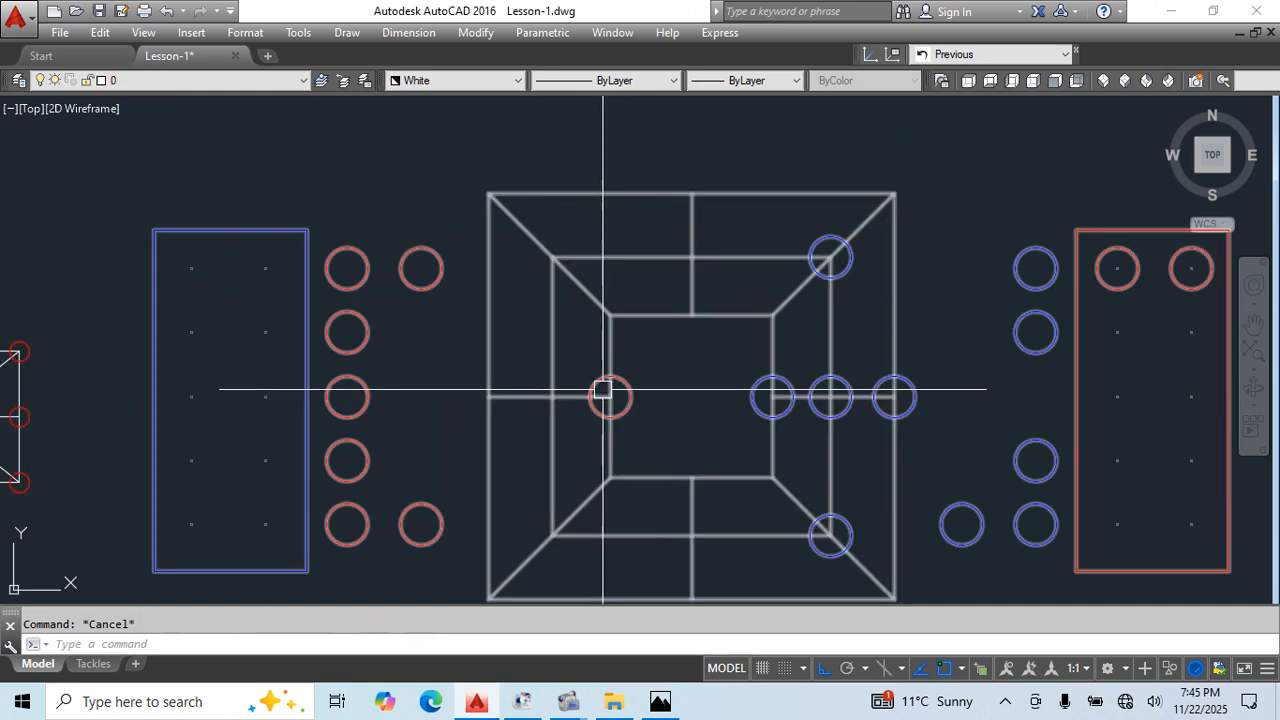
- Move the red piece from the inner square's left midpoint to its upper-left corner, and place another on the outer square's left midpoint
{"action": "left_click", "coordinate": [610, 397]}
{"action": "left_click", "coordinate": [347, 397]}
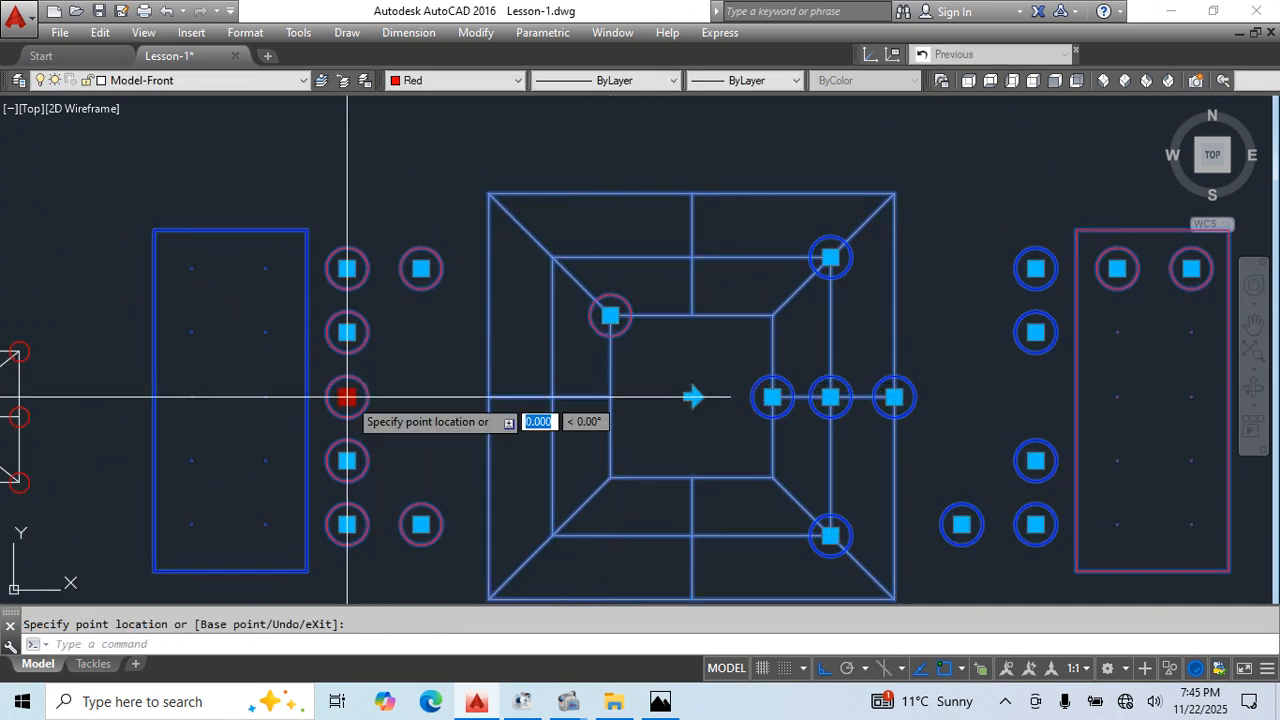
{"action": "left_click", "coordinate": [489, 397]}
- Place a red piece near the middle square's lower-left corner, and move the inner square's blue piece via its lower-right corner to its bottom midpoint
{"action": "left_click", "coordinate": [421, 525]}
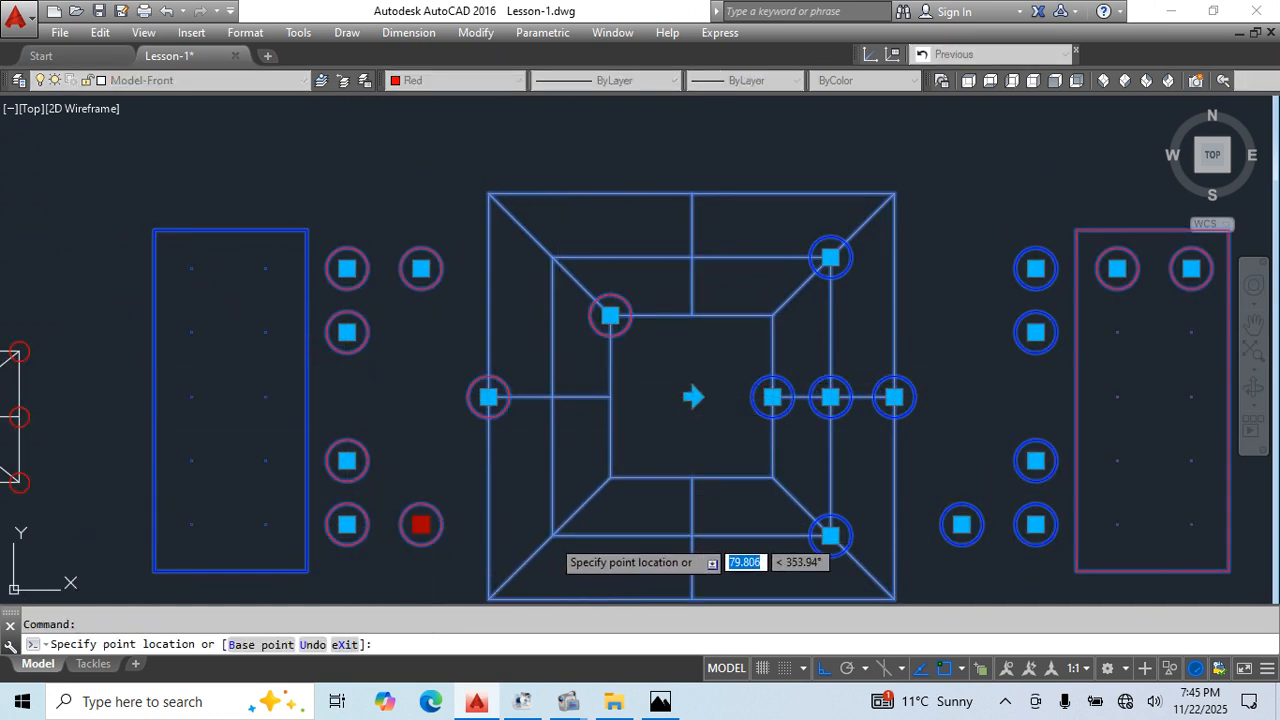
{"action": "left_click", "coordinate": [549, 538]}
{"action": "left_click", "coordinate": [771, 397]}
{"action": "left_click", "coordinate": [772, 477]}
{"action": "left_click", "coordinate": [772, 477]}
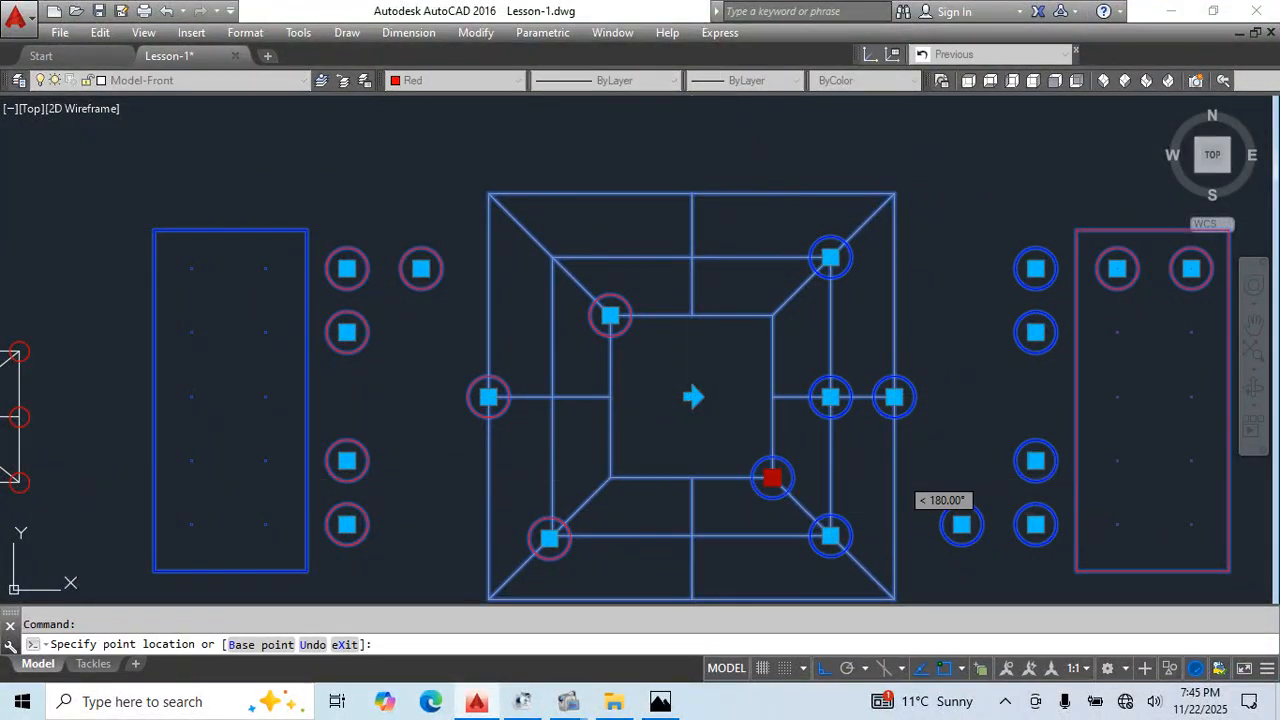
{"action": "left_click", "coordinate": [692, 477]}
- Move the inner square's red piece to its top midpoint, and its blue piece from the bottom midpoint to the left midpoint
{"action": "left_click", "coordinate": [610, 315]}
{"action": "left_click", "coordinate": [692, 315]}
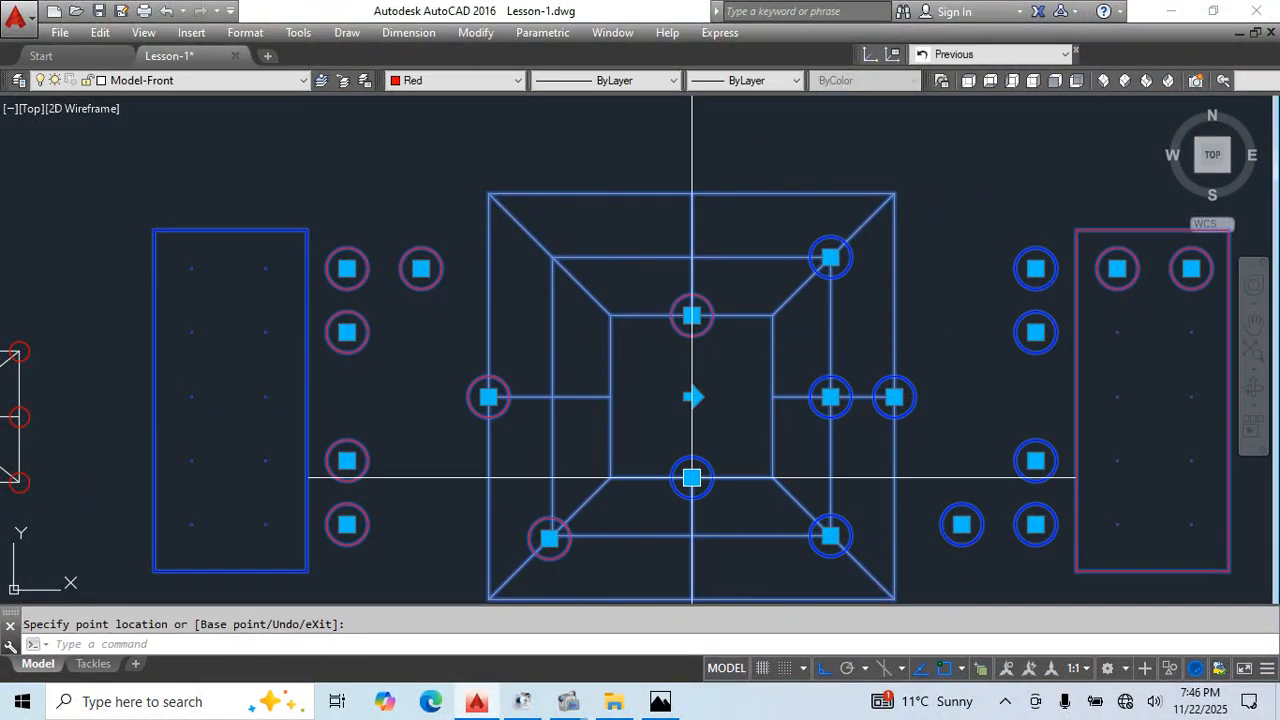
{"action": "left_click", "coordinate": [692, 477]}
{"action": "left_click", "coordinate": [610, 397]}
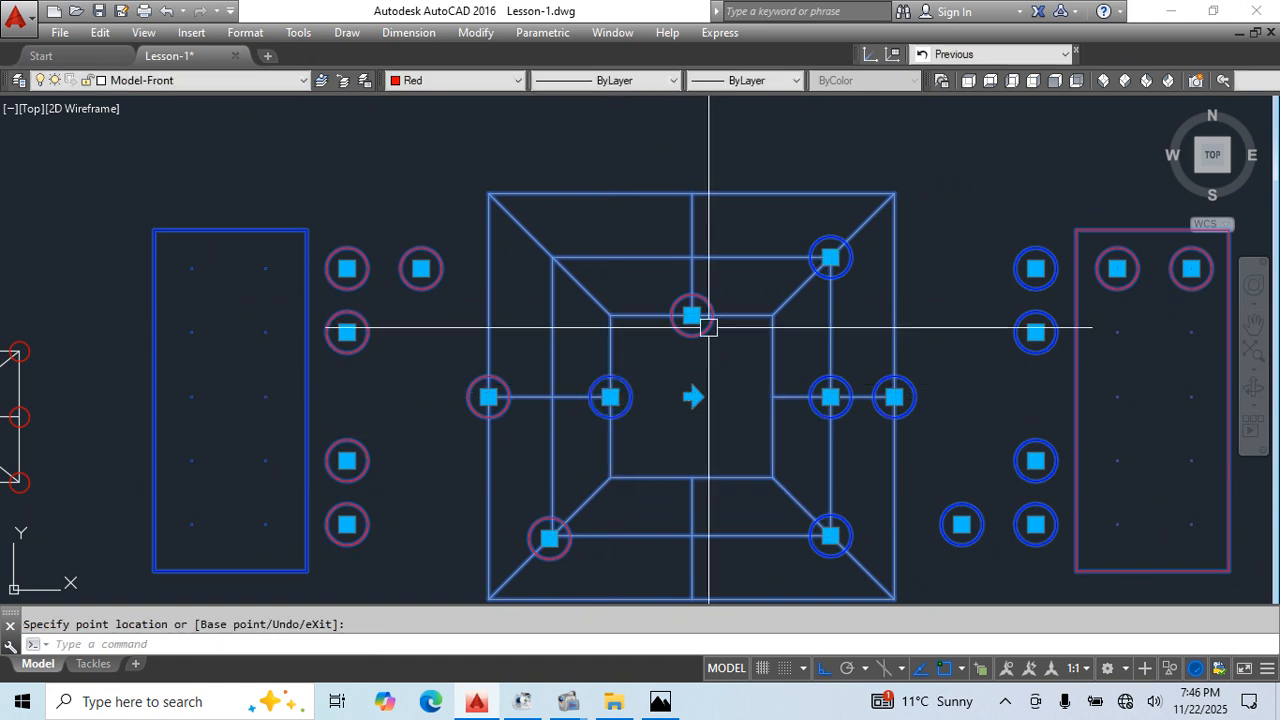
- Move the red piece from the inner square's top midpoint to the middle square's top midpoint, and deselect the block
{"action": "left_click", "coordinate": [692, 315]}
{"action": "scroll", "coordinate": [686, 354], "scroll_direction": "down", "scroll_amount": 2}
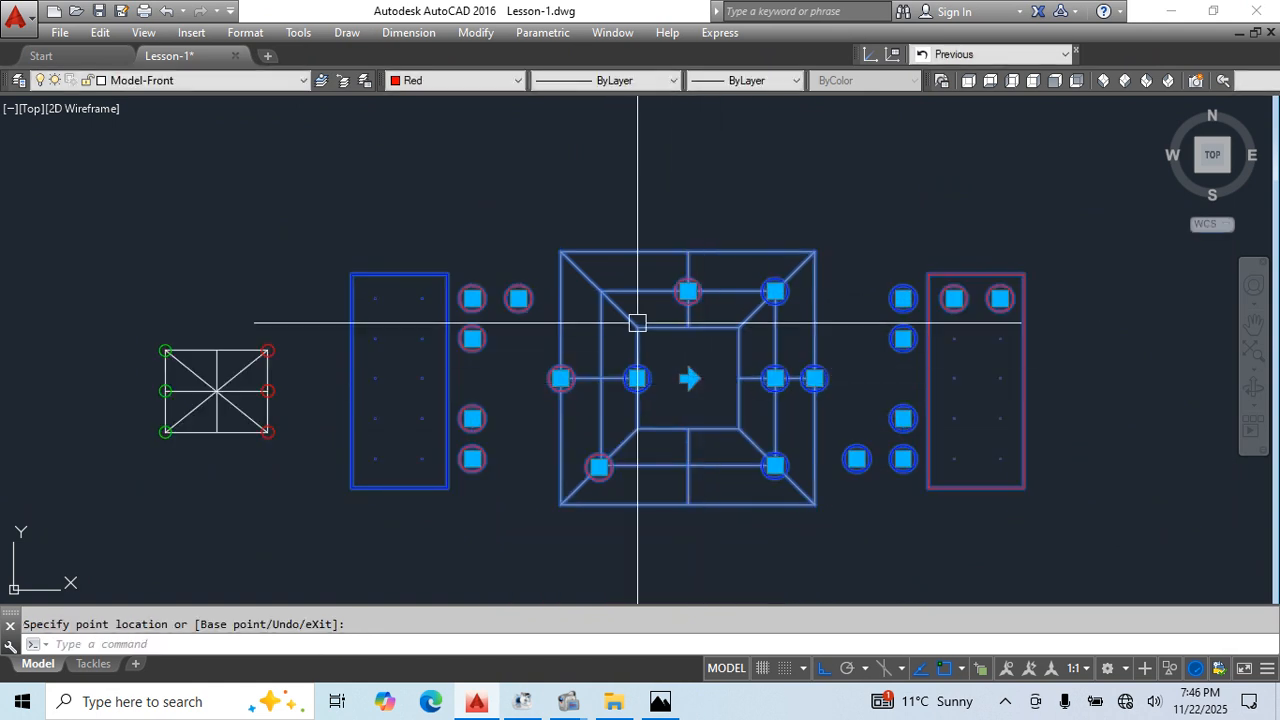
{"action": "scroll", "coordinate": [680, 391], "scroll_direction": "down", "scroll_amount": 2}
{"action": "scroll", "coordinate": [682, 391], "scroll_direction": "up", "scroll_amount": 2}
{"action": "key", "text": "Escape"}
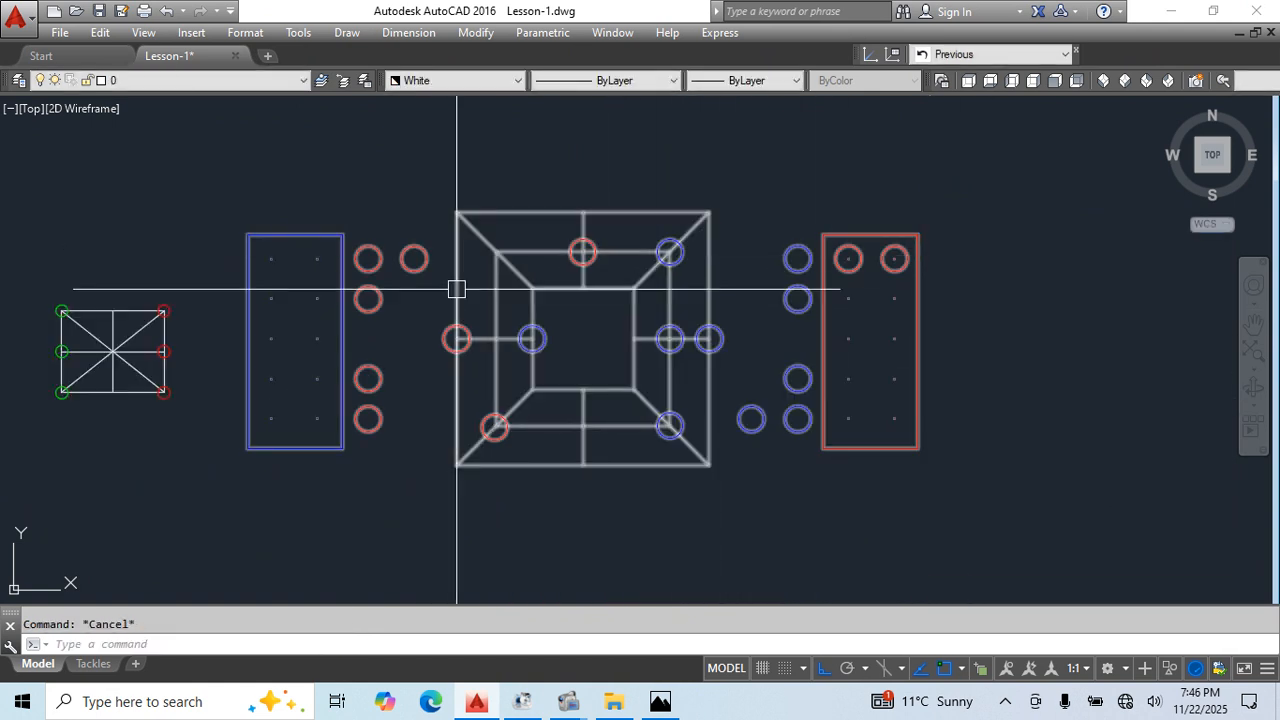
- Reset the large board block so all its pieces return to their starting places
{"action": "mouse_move", "coordinate": [599, 409]}
{"action": "middle_mouse_down"}
{"action": "mouse_move", "coordinate": [736, 426]}
{"action": "mouse_move", "coordinate": [669, 440]}
{"action": "middle_mouse_up"}
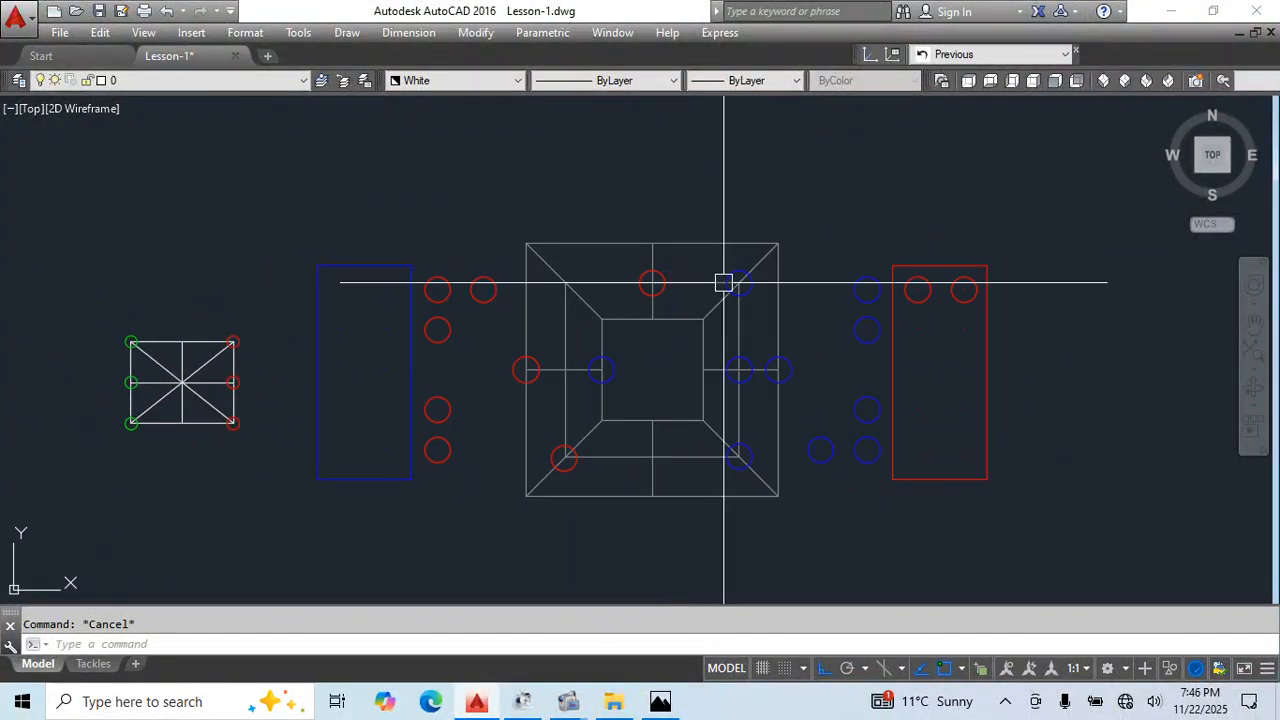
{"action": "left_click", "coordinate": [692, 286]}
{"action": "right_click", "coordinate": [692, 286]}
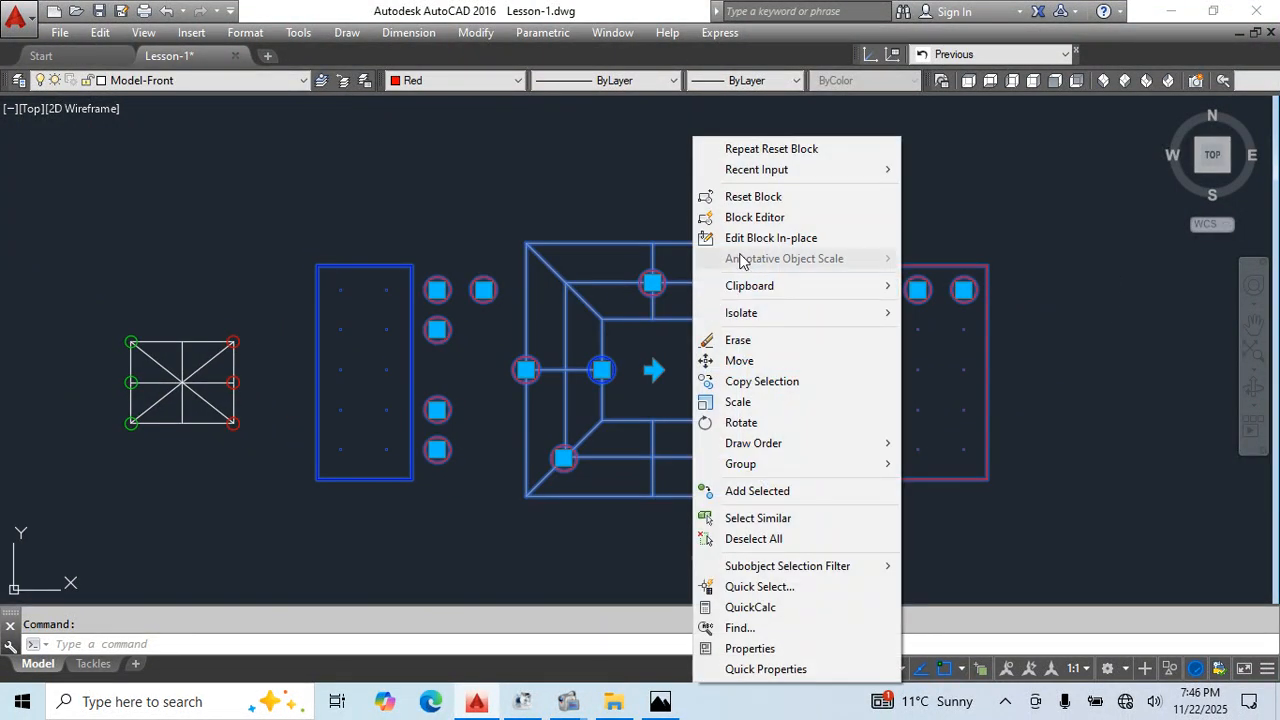
{"action": "left_click", "coordinate": [752, 197]}
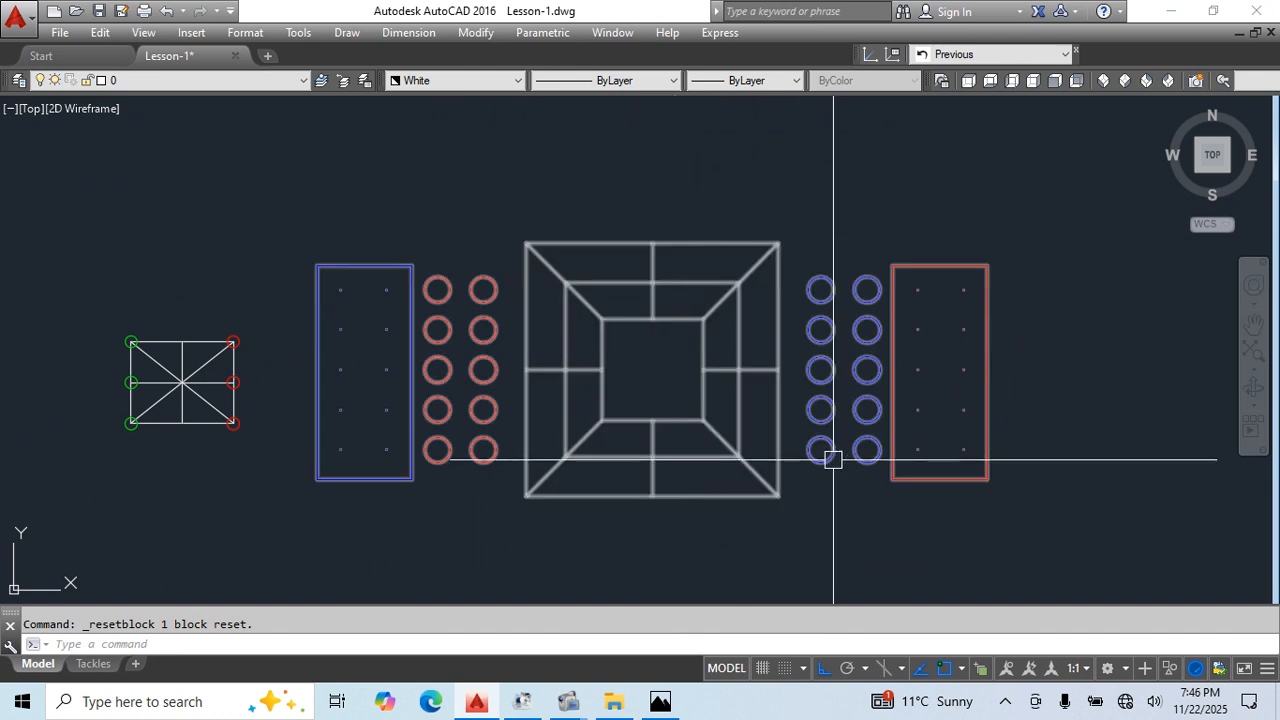
{"action": "middle_click_drag", "start_coordinate": [752, 531], "coordinate": [730, 511]}
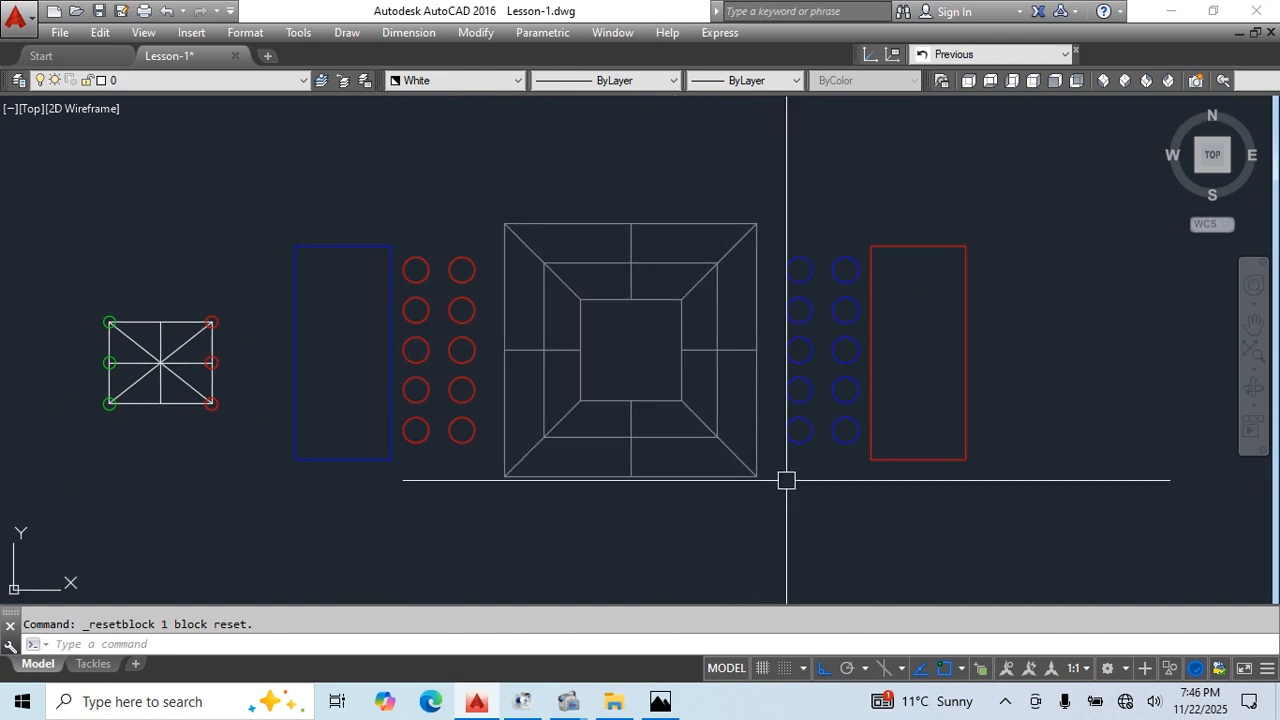
- Flip the large board block horizontally so the red and blue sides swap, and deselect it
{"action": "left_click", "coordinate": [776, 168]}
{"action": "left_click", "coordinate": [1107, 556]}
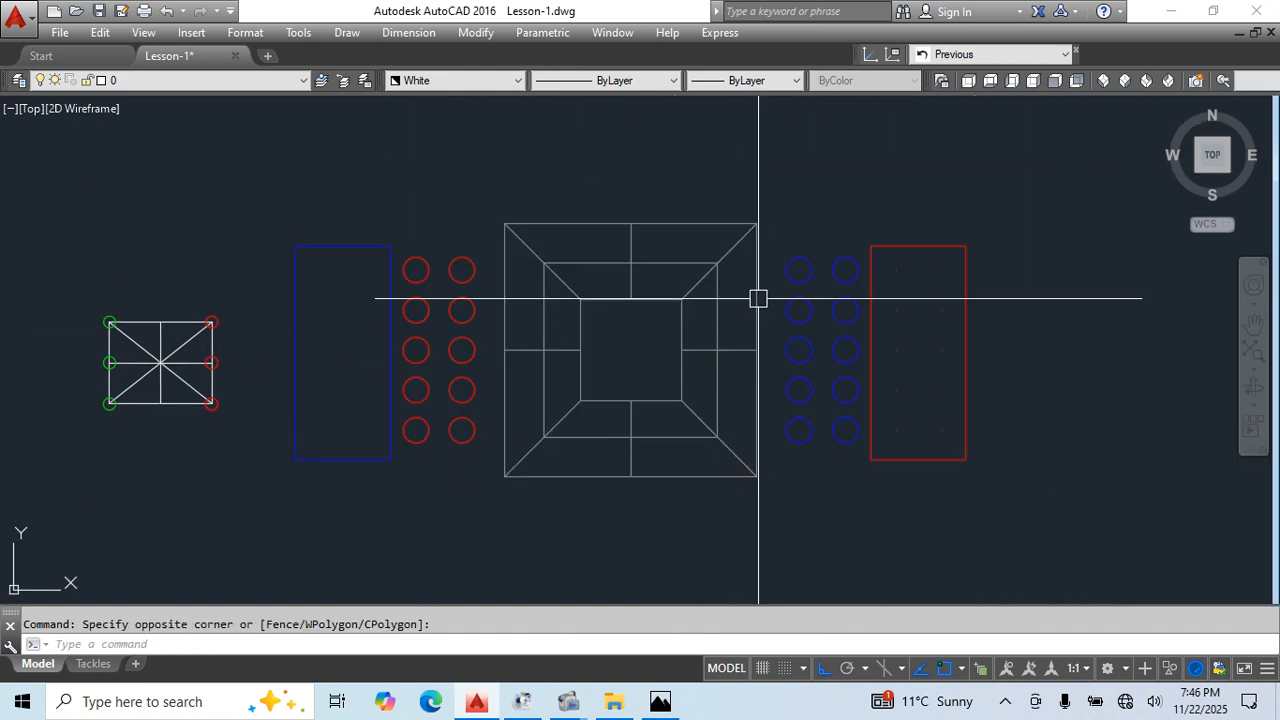
{"action": "left_click", "coordinate": [261, 163]}
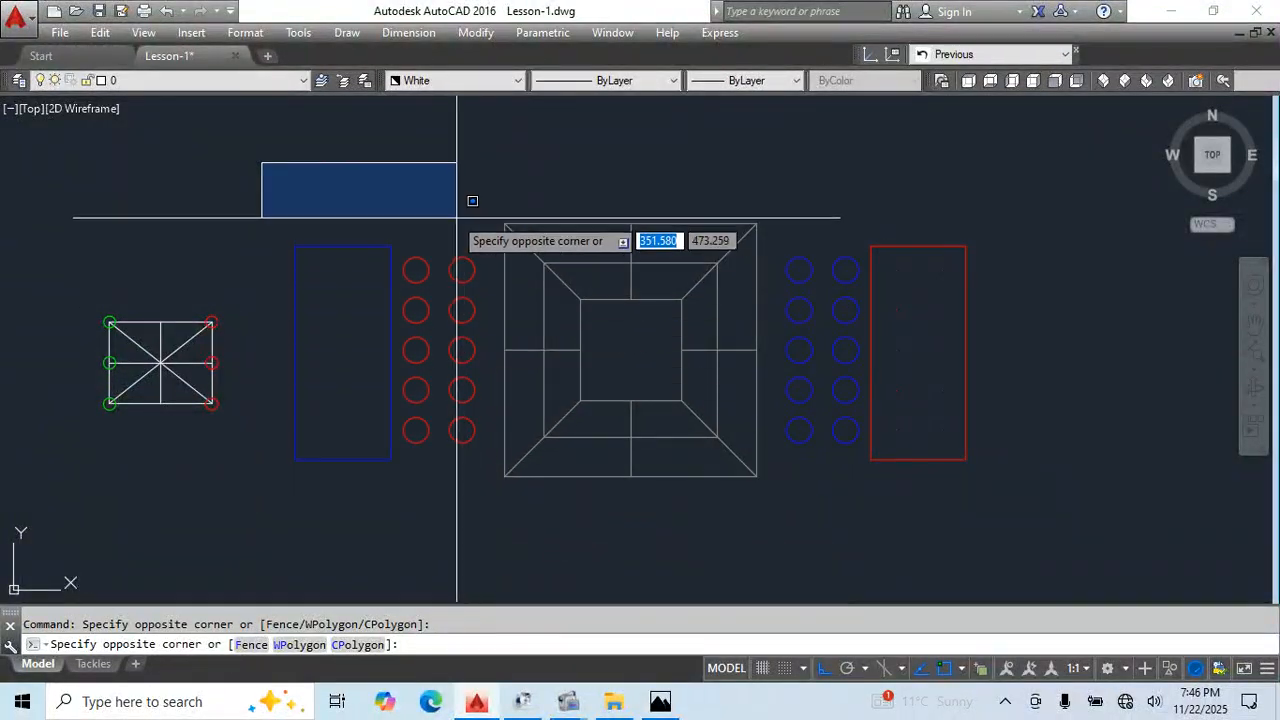
{"action": "left_click", "coordinate": [459, 217]}
{"action": "left_click", "coordinate": [694, 376]}
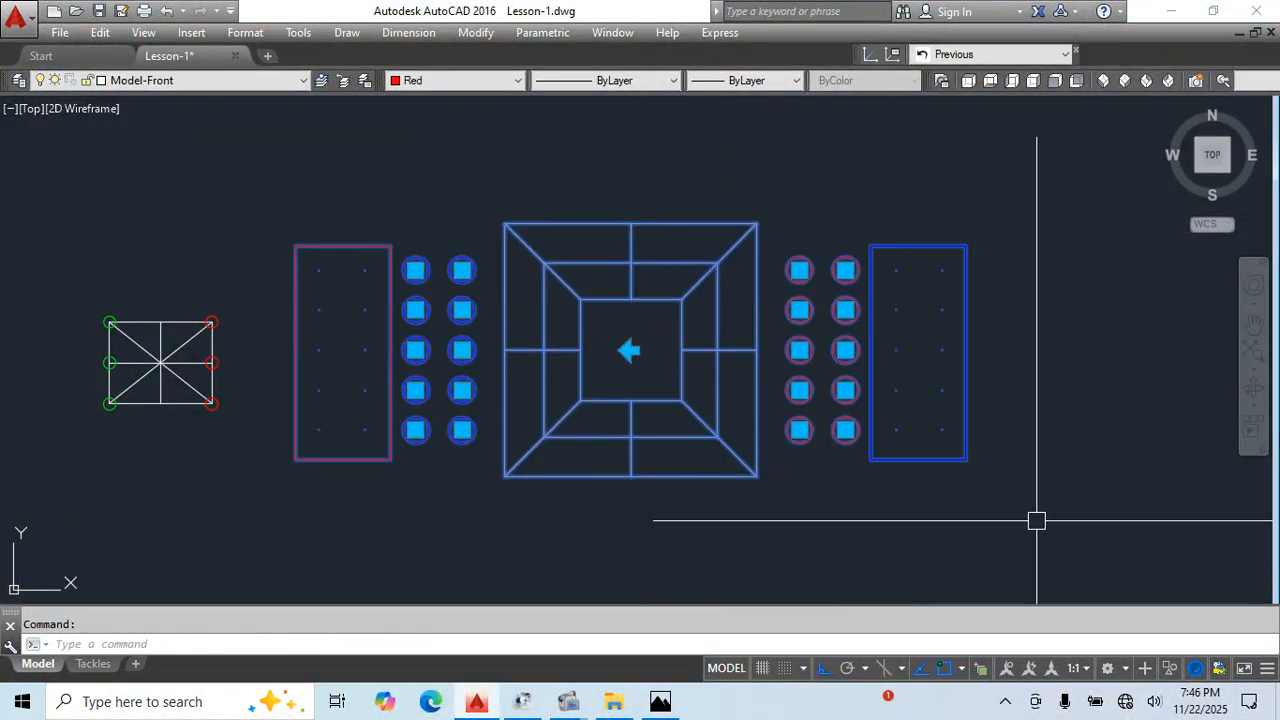
{"action": "middle_click_drag", "start_coordinate": [1034, 523], "coordinate": [994, 528]}
{"action": "key", "text": "Escape"}
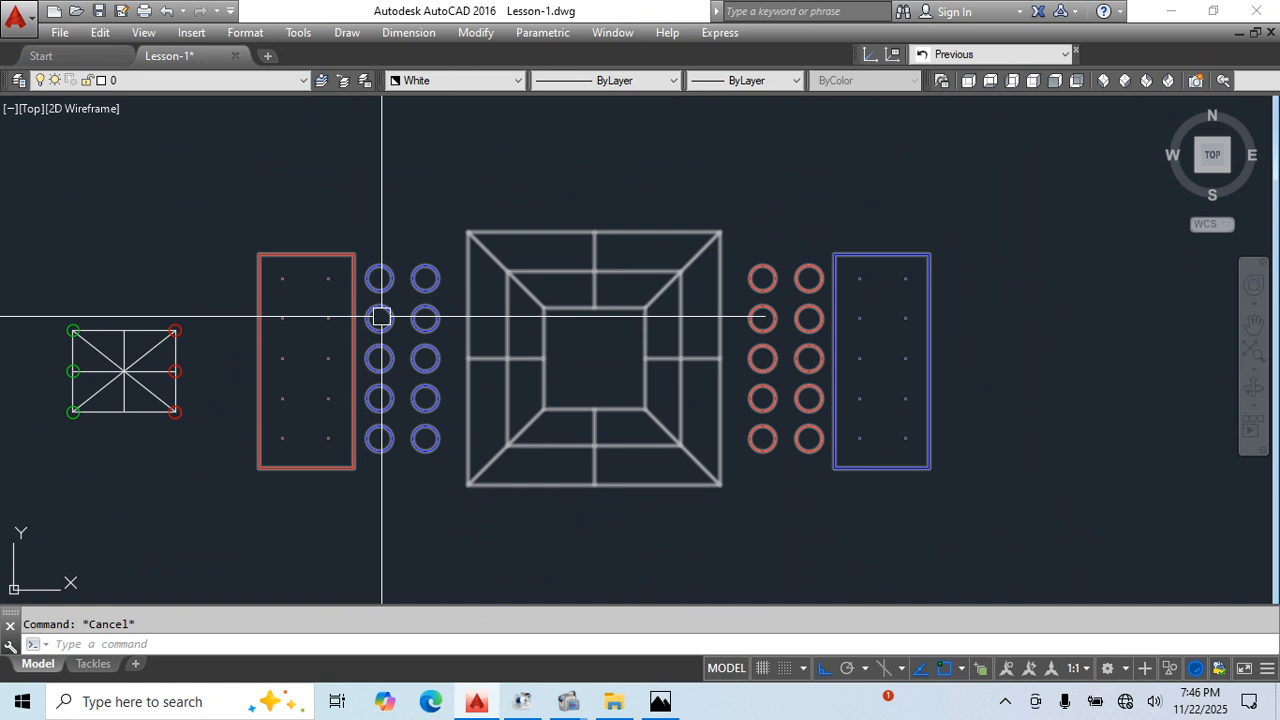
{"action": "scroll", "coordinate": [843, 339], "scroll_direction": "down", "scroll_amount": 5}
{"action": "scroll", "coordinate": [686, 277], "scroll_direction": "up", "scroll_amount": 3}
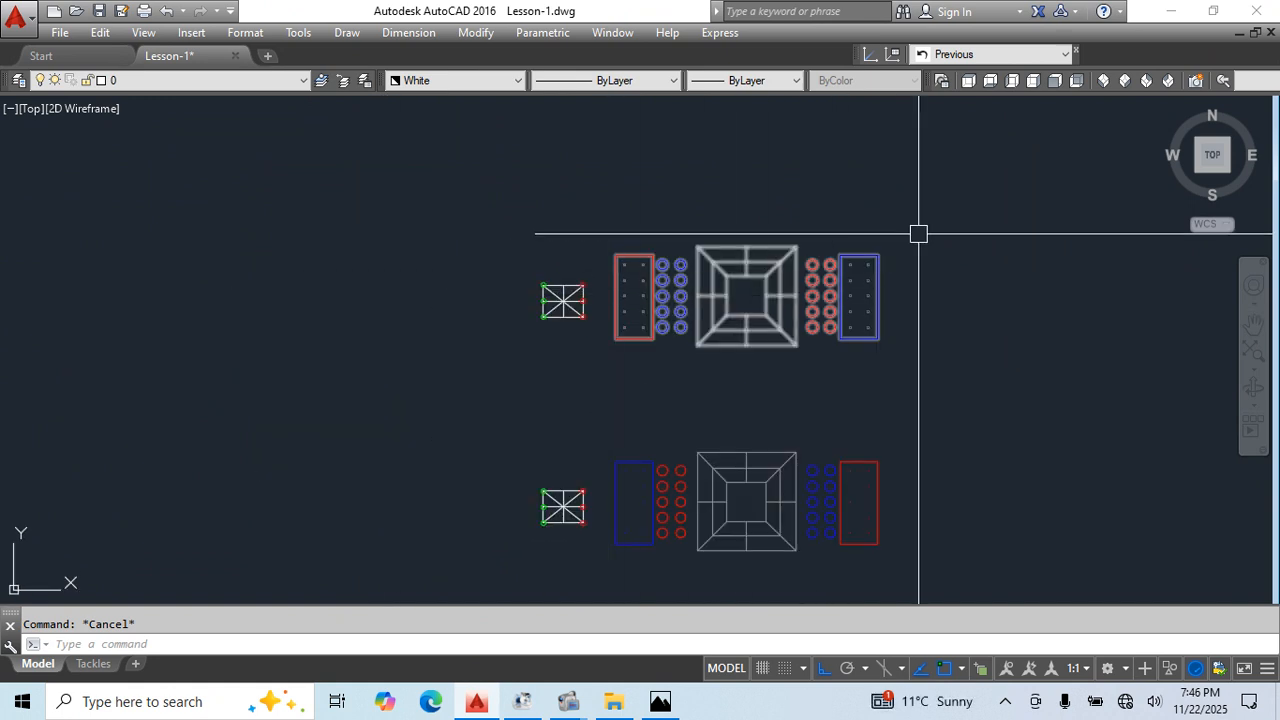
{"action": "left_click", "coordinate": [946, 216]}
{"action": "left_click", "coordinate": [482, 368]}
{"action": "middle_click_drag", "start_coordinate": [657, 381], "coordinate": [514, 281]}
{"action": "scroll", "coordinate": [620, 412], "scroll_direction": "up", "scroll_amount": 3}
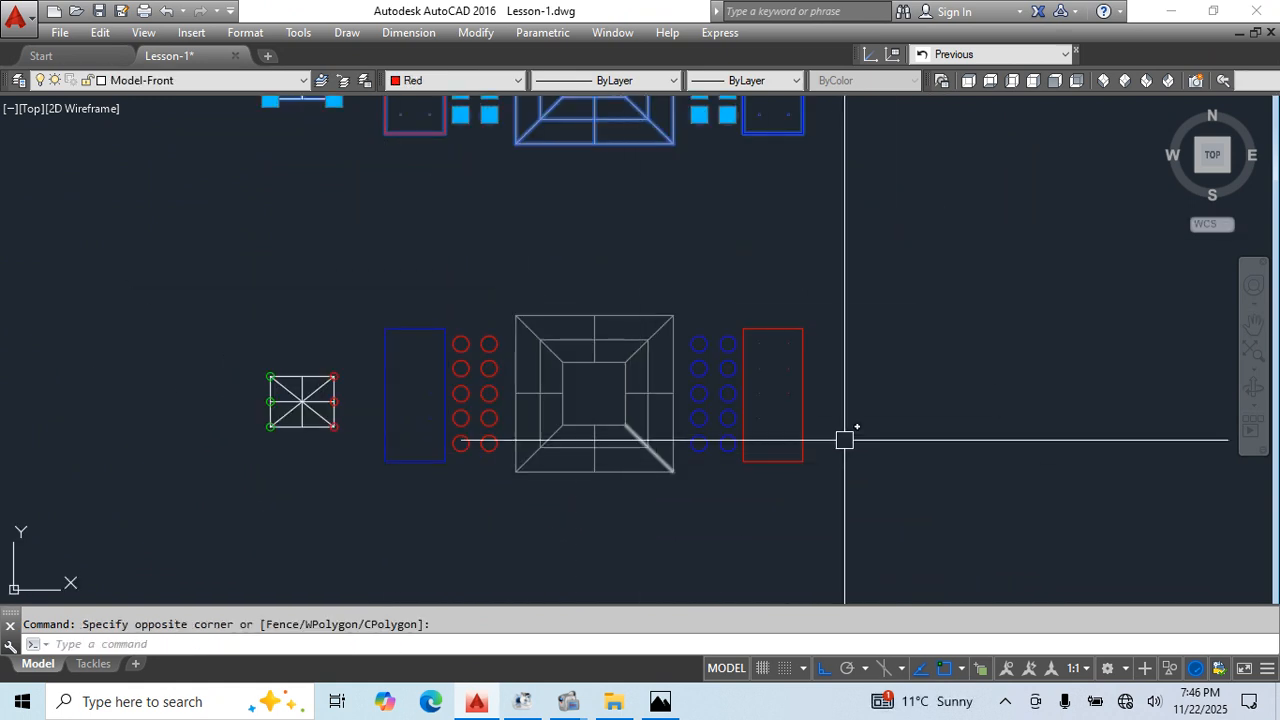
{"action": "key", "text": "Escape"}
- Convert all objects of the small board in the lower copy into a block named 3 Mines, with the board's centre as base point
{"action": "middle_click_drag", "start_coordinate": [735, 501], "coordinate": [851, 461]}
{"action": "scroll", "coordinate": [404, 345], "scroll_direction": "up", "scroll_amount": 4}
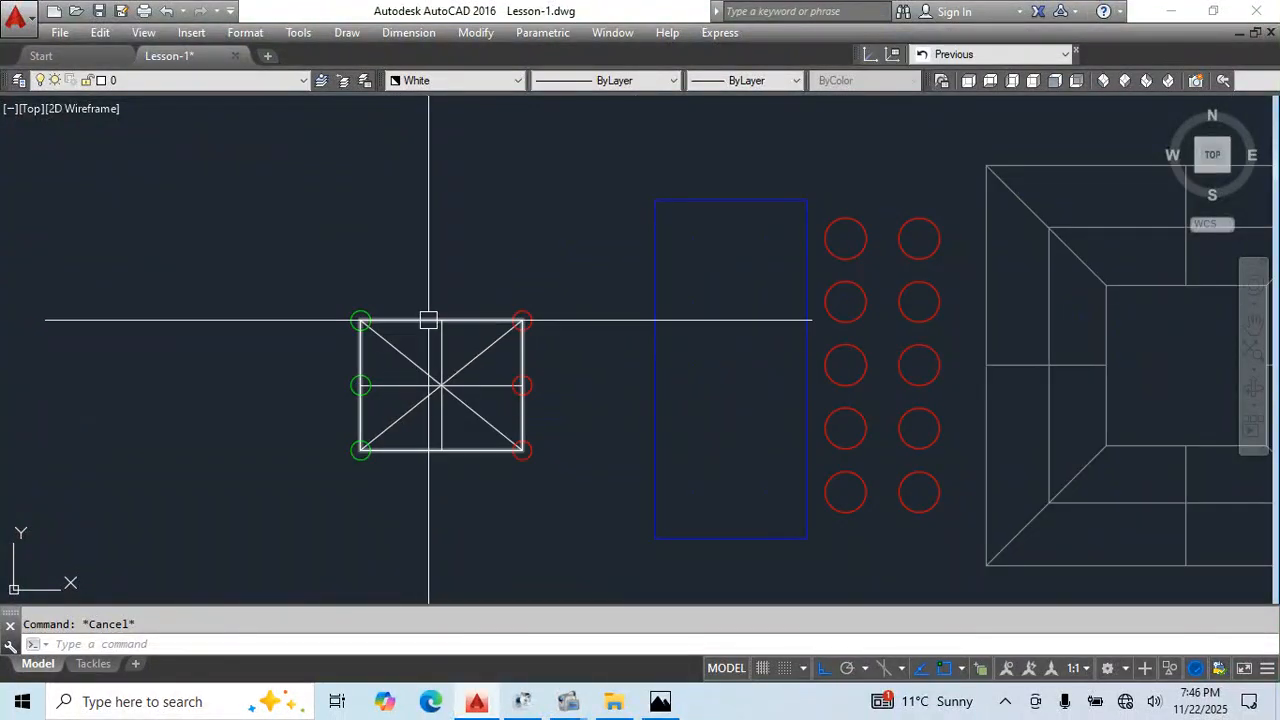
{"action": "left_click", "coordinate": [429, 320]}
{"action": "left_click", "coordinate": [401, 375]}
{"action": "key", "text": "Escape"}
{"action": "left_click", "coordinate": [569, 543]}
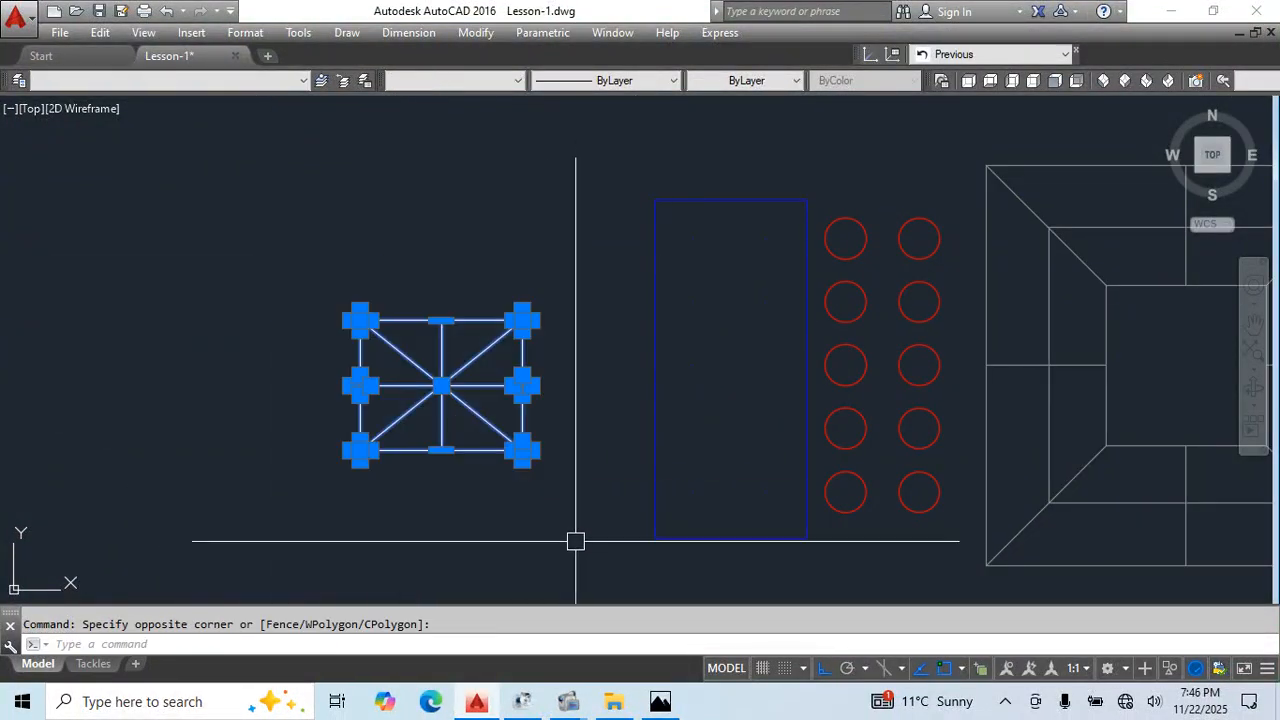
{"action": "type", "text": "b"}
{"action": "key", "text": "Return"}
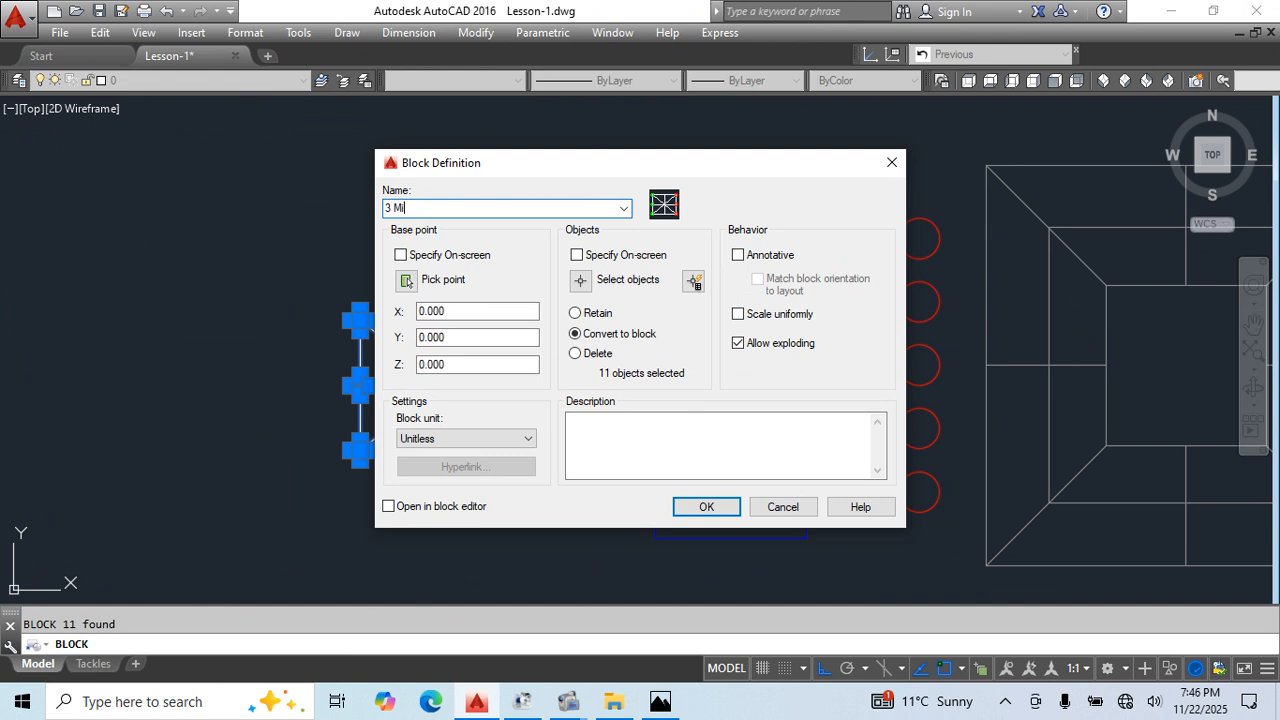
{"action": "left_click", "coordinate": [410, 283]}
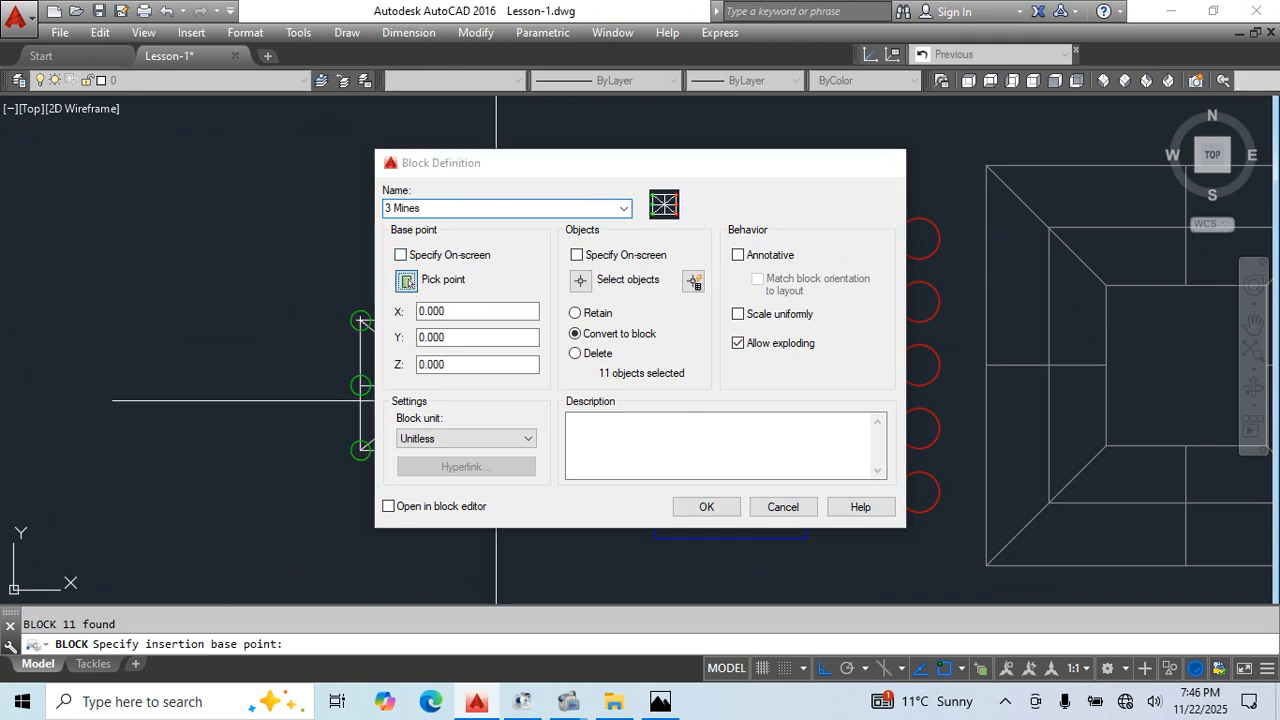
{"action": "left_click", "coordinate": [443, 381]}
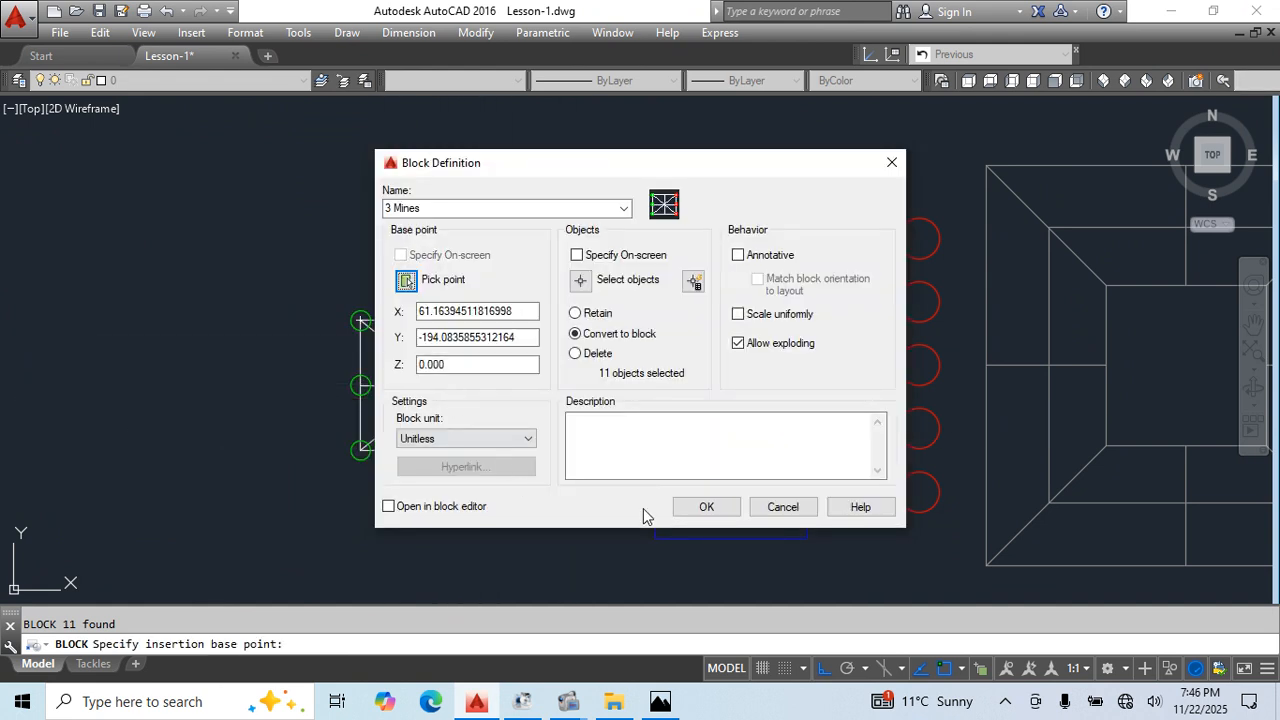
{"action": "left_click", "coordinate": [706, 507]}
- Open the 3 Mines block in the Block Editor, look over its geometry, and close the editor
{"action": "double_click", "coordinate": [471, 320]}
{"action": "left_click", "coordinate": [610, 477]}
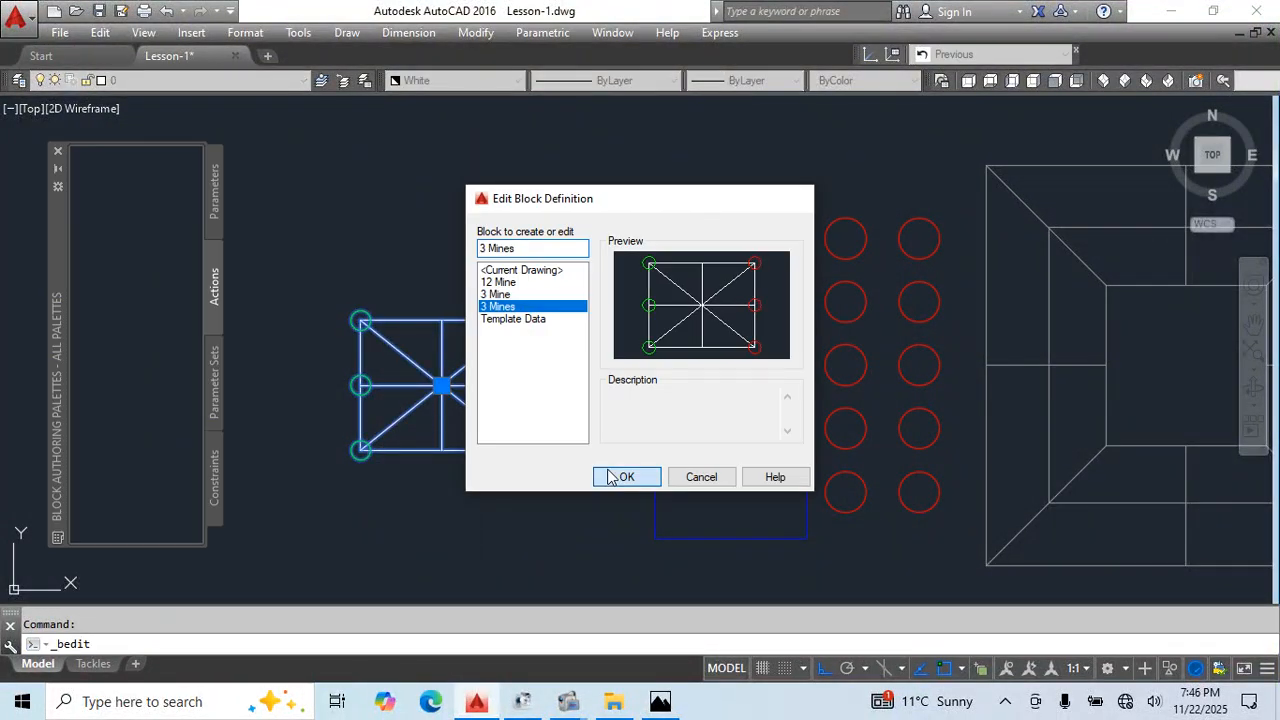
{"action": "scroll", "coordinate": [703, 233], "scroll_direction": "down", "scroll_amount": 4}
{"action": "middle_click_drag", "start_coordinate": [865, 289], "coordinate": [779, 340]}
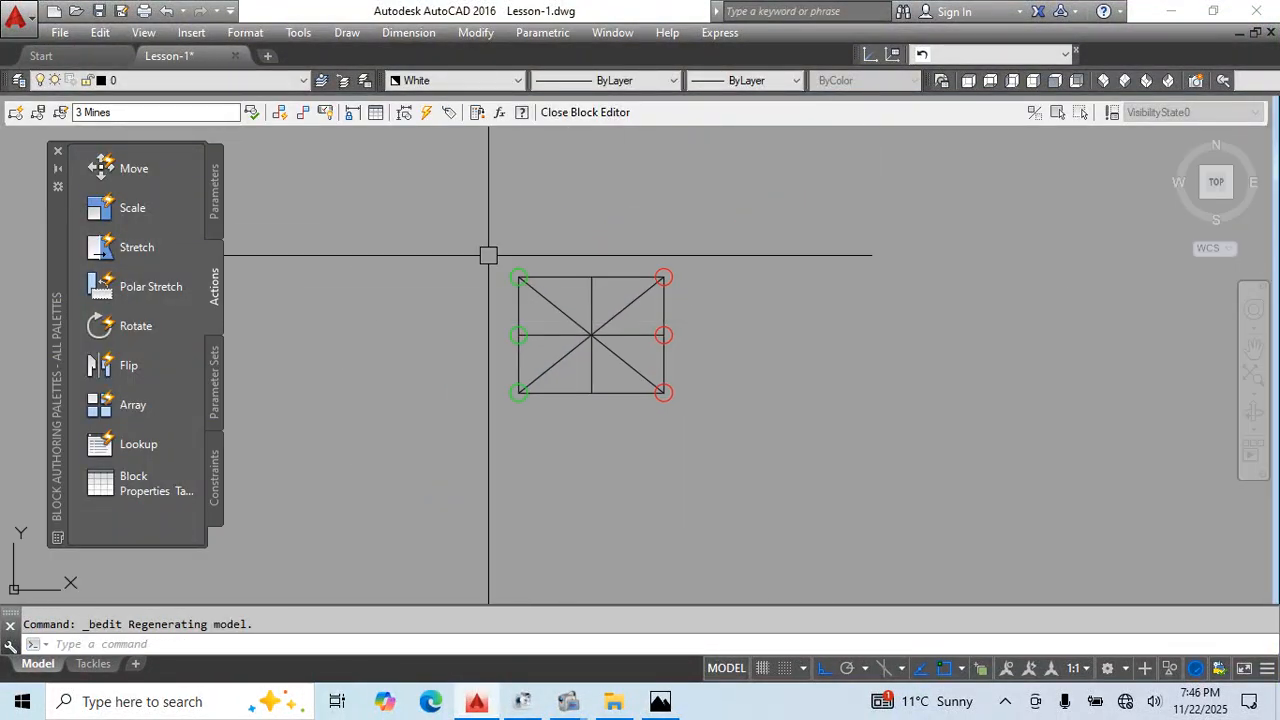
{"action": "scroll", "coordinate": [488, 255], "scroll_direction": "up", "scroll_amount": 3}
{"action": "scroll", "coordinate": [497, 203], "scroll_direction": "down", "scroll_amount": 3}
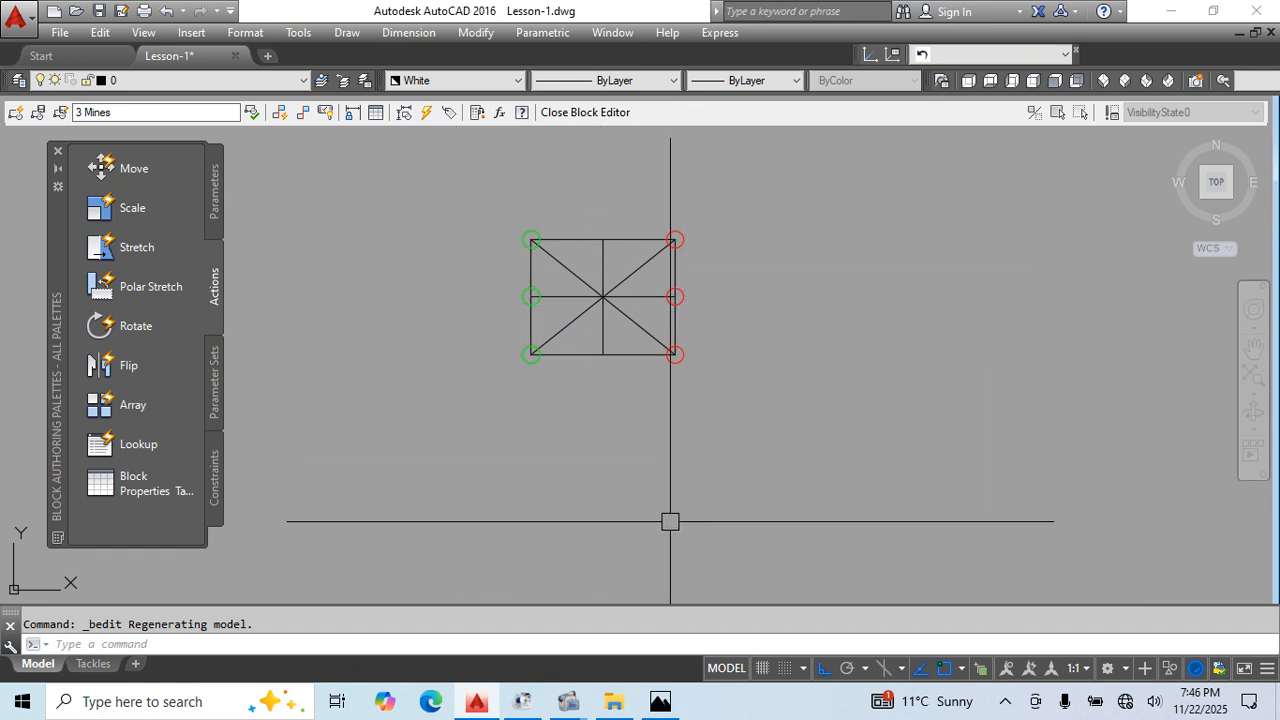
{"action": "key", "text": "Return"}
{"action": "middle_click_drag", "start_coordinate": [516, 471], "coordinate": [400, 469]}
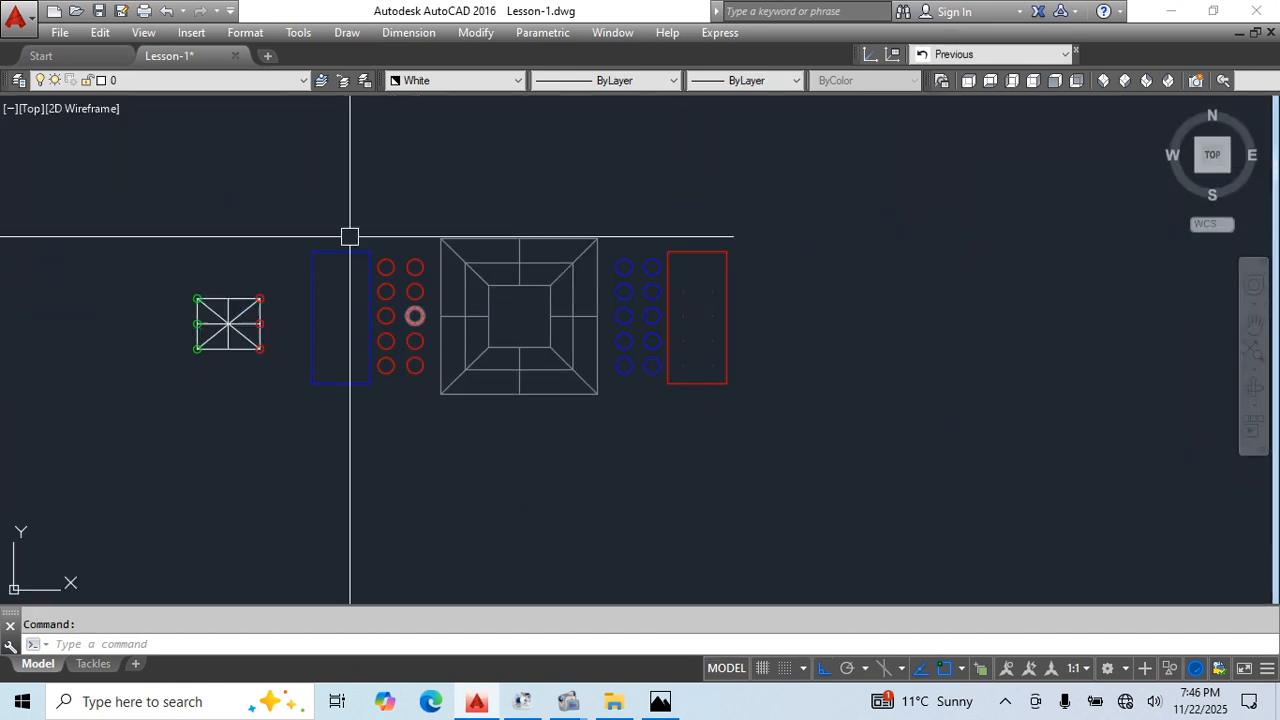
- Convert all objects of the large board into a block named 10 Mines, with the board's centre as base point
{"action": "left_click", "coordinate": [306, 197]}
{"action": "left_click", "coordinate": [808, 492]}
{"action": "type", "text": "b"}
{"action": "key", "text": "Return"}
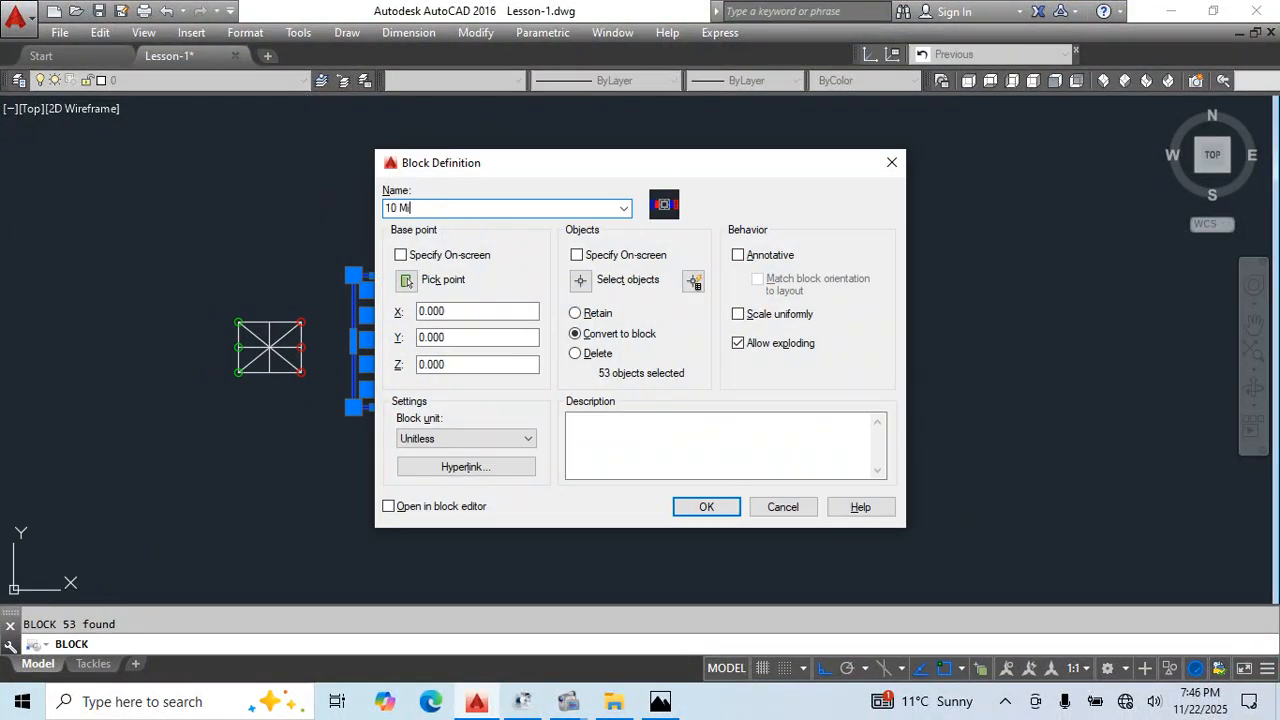
{"action": "left_click", "coordinate": [405, 280]}
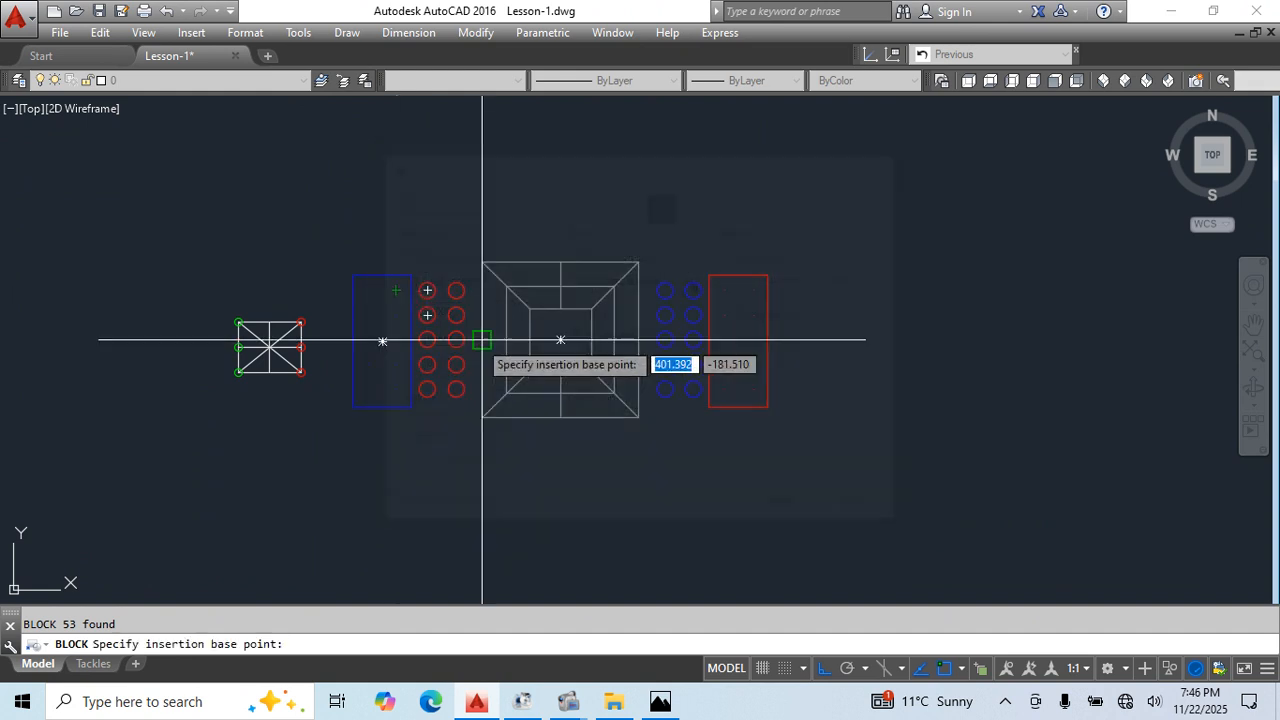
{"action": "scroll", "coordinate": [480, 337], "scroll_direction": "up", "scroll_amount": 2}
{"action": "left_click", "coordinate": [697, 528]}
{"action": "left_click", "coordinate": [705, 507]}
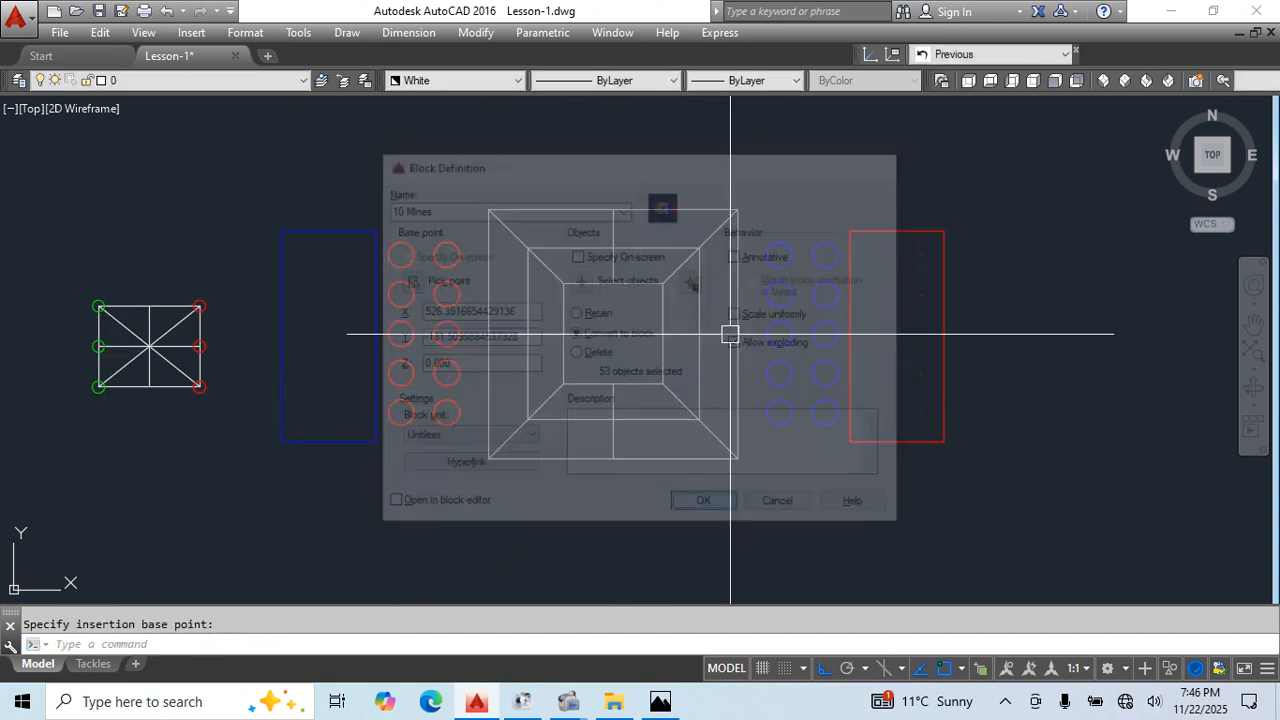
- Open the 10 Mines block in the Block Editor and fit the whole board in view
{"action": "middle_click_drag", "start_coordinate": [809, 338], "coordinate": [855, 360]}
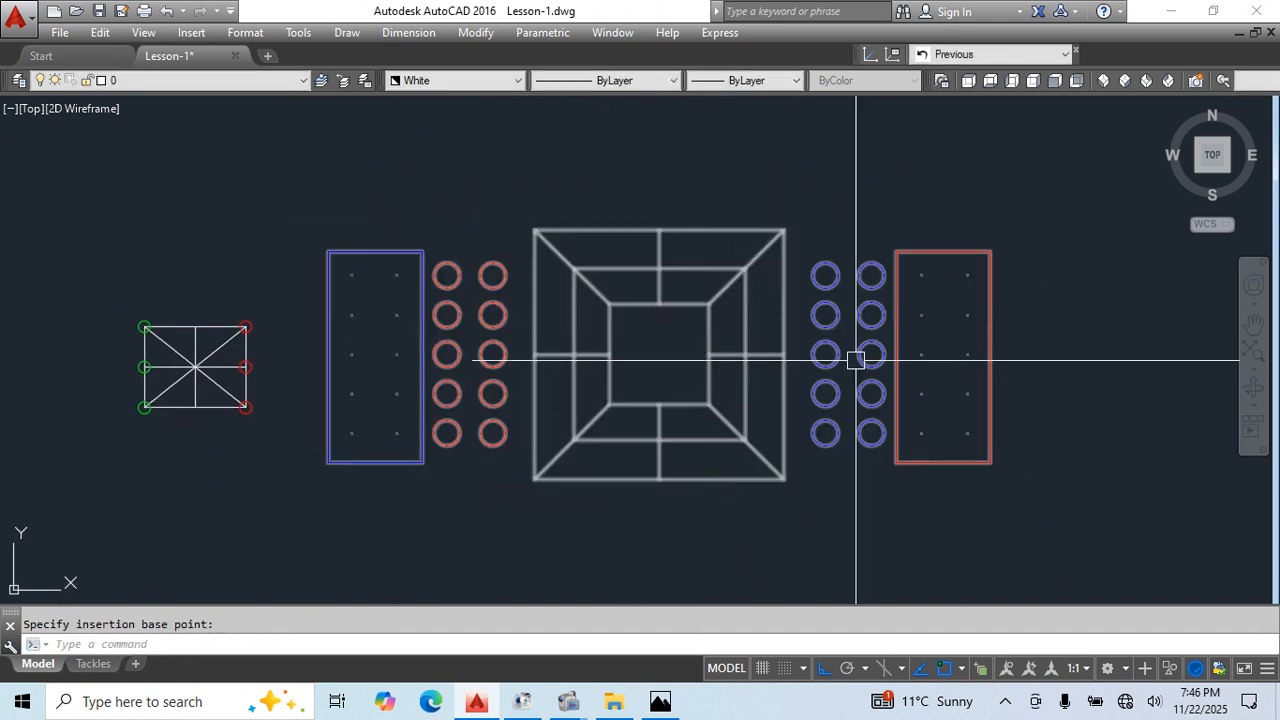
{"action": "double_click", "coordinate": [763, 260]}
{"action": "left_click", "coordinate": [645, 475]}
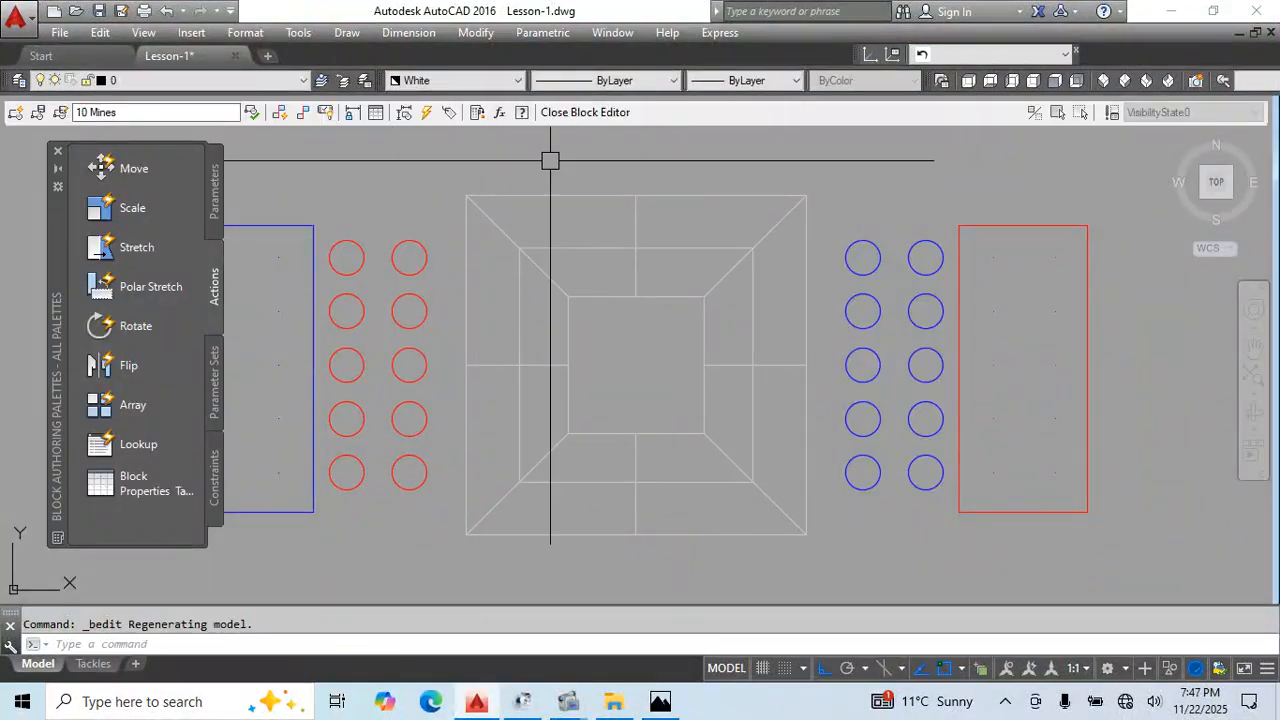
{"action": "scroll", "coordinate": [694, 337], "scroll_direction": "down", "scroll_amount": 2}
{"action": "middle_click_drag", "start_coordinate": [545, 207], "coordinate": [559, 185]}
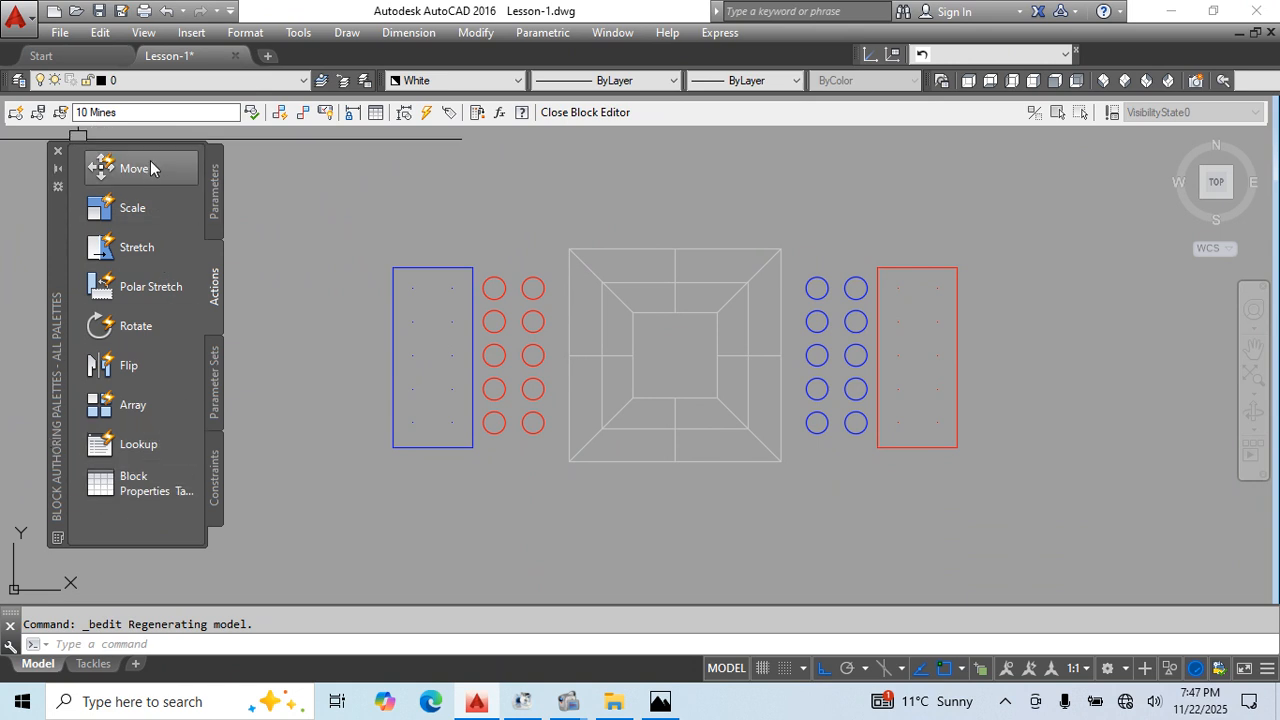
- Review the block authoring tools for parameters, actions, parameter sets and constraints, and return to the parameters
{"action": "left_click", "coordinate": [211, 193]}
{"action": "left_click", "coordinate": [211, 293]}
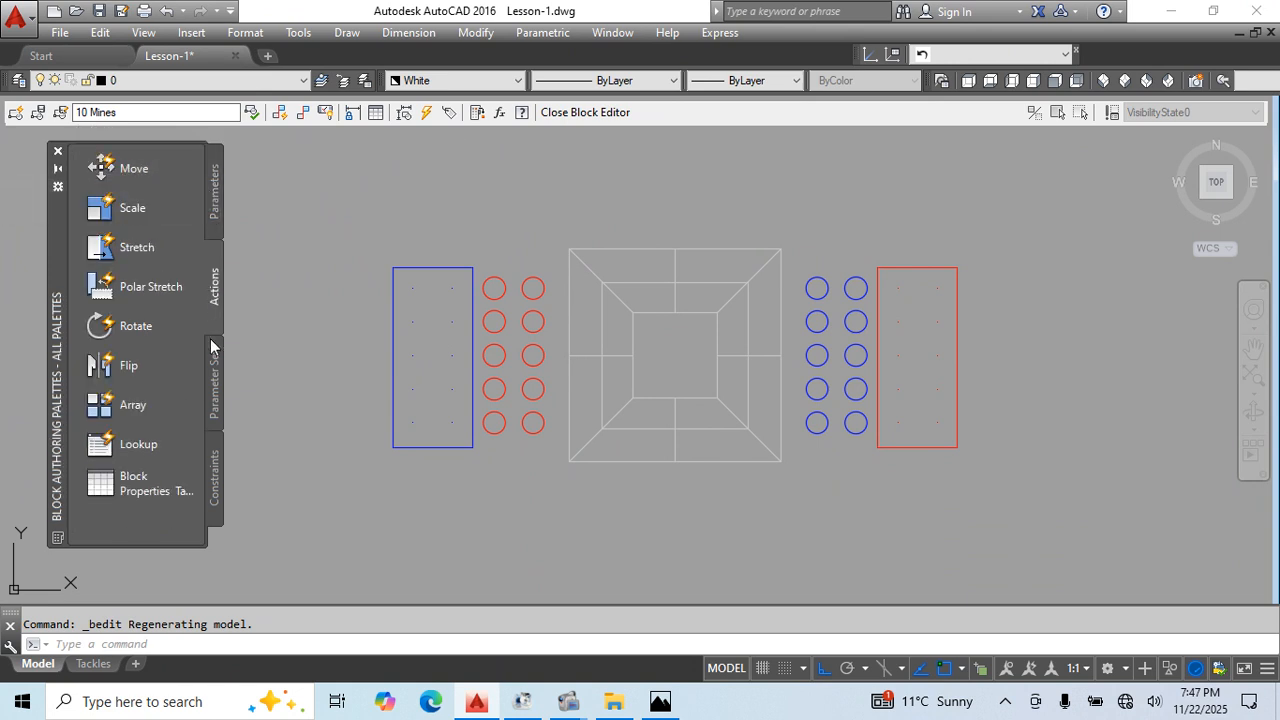
{"action": "left_click", "coordinate": [214, 382]}
{"action": "left_click", "coordinate": [216, 478]}
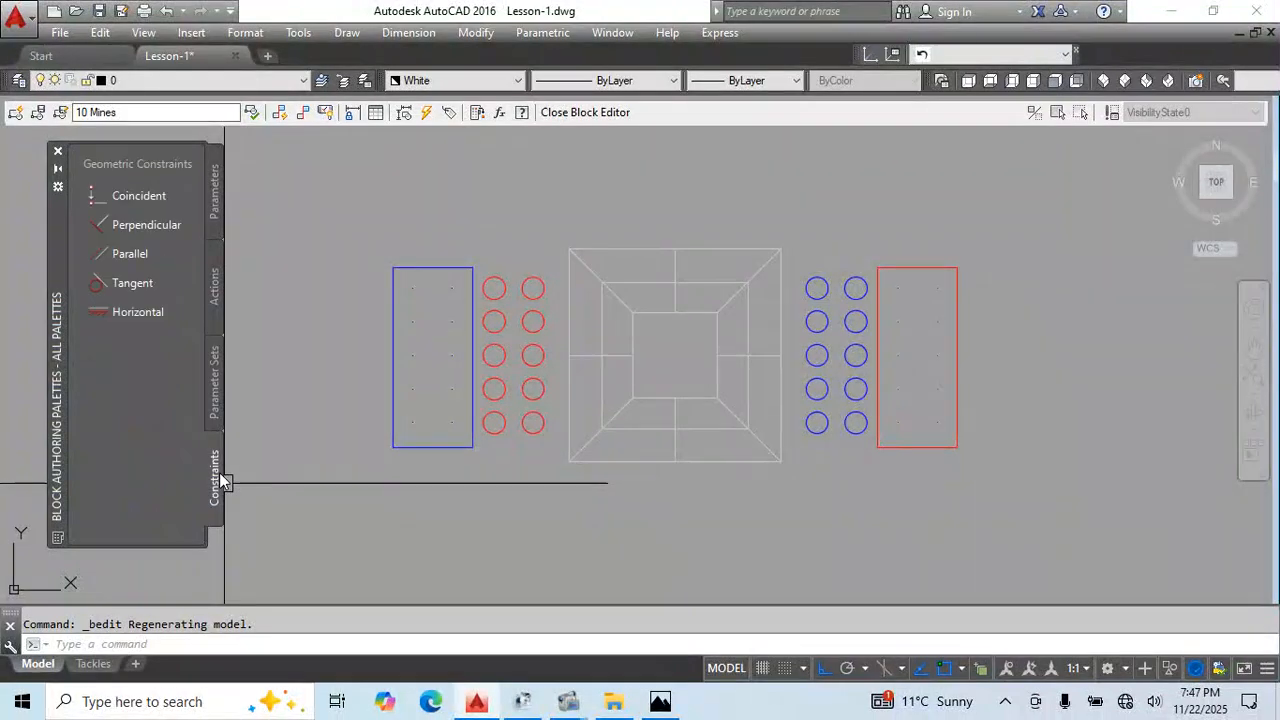
{"action": "left_click", "coordinate": [214, 182]}
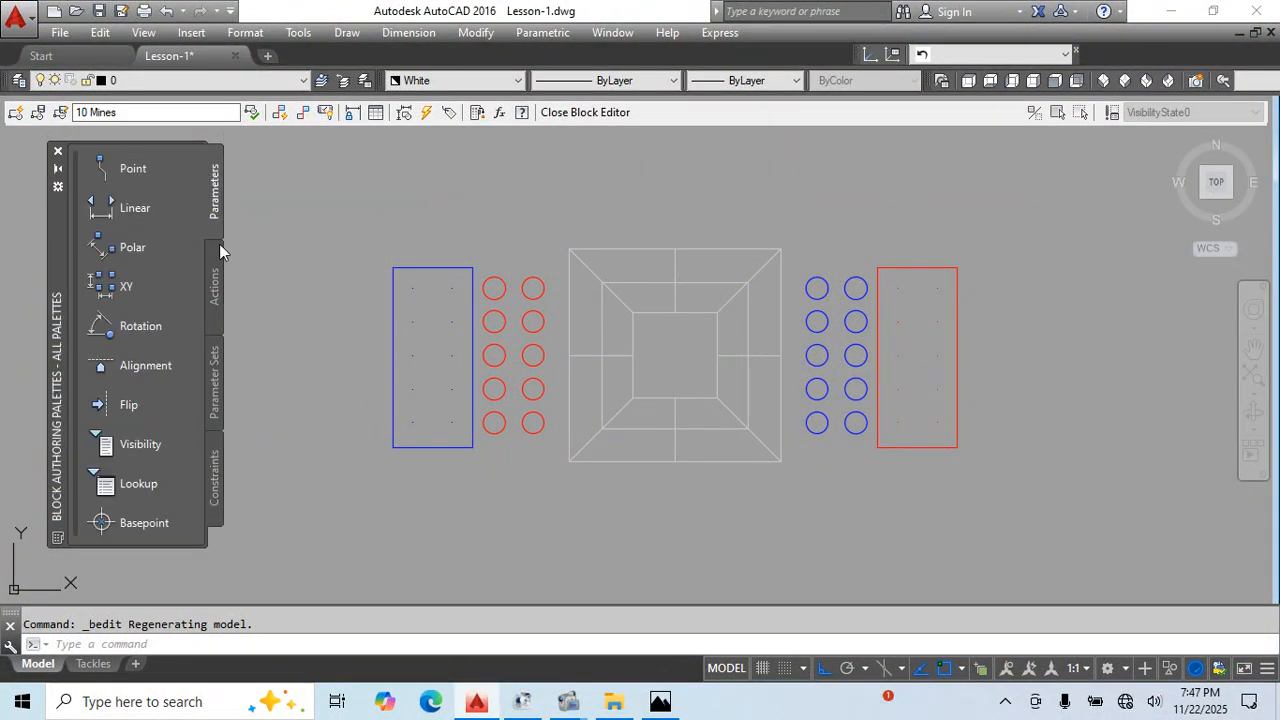
{"action": "left_click", "coordinate": [219, 246]}
{"action": "left_click", "coordinate": [214, 195]}
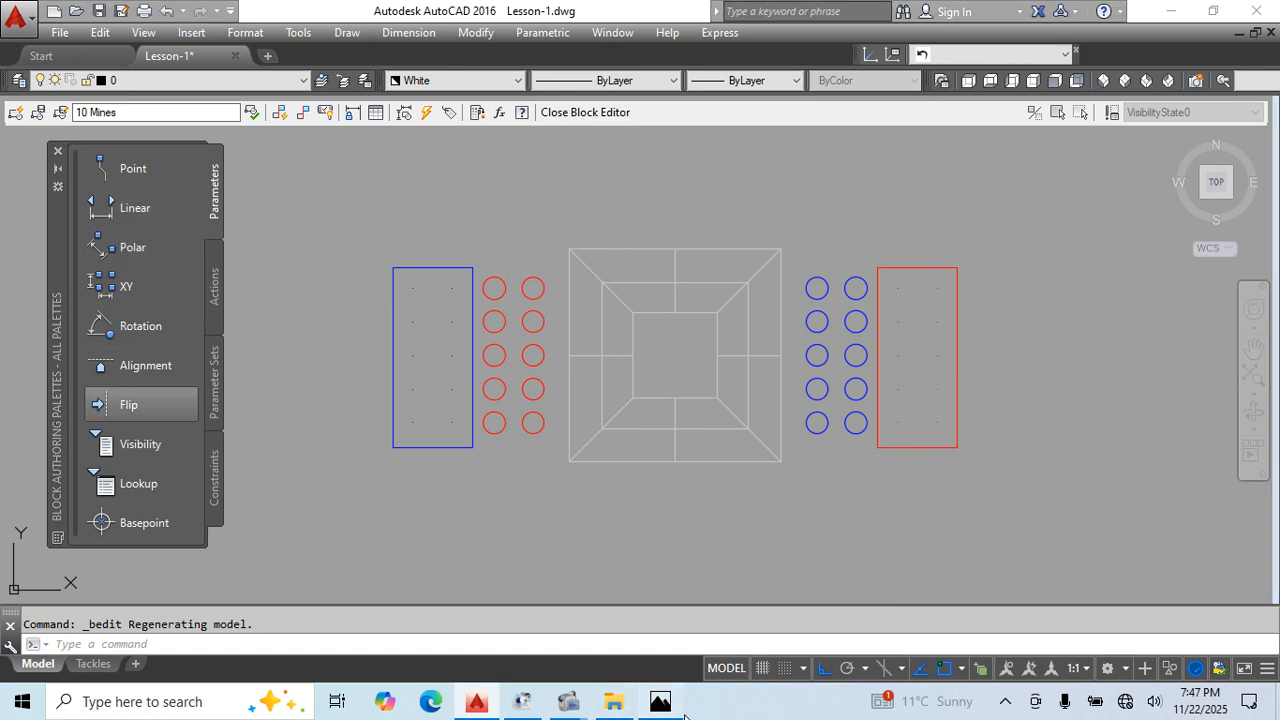
- Switch to Photos to examine the crane dynamic block in Capture.PNG, and close the Lesson-1 folder window
{"action": "left_click", "coordinate": [659, 699]}
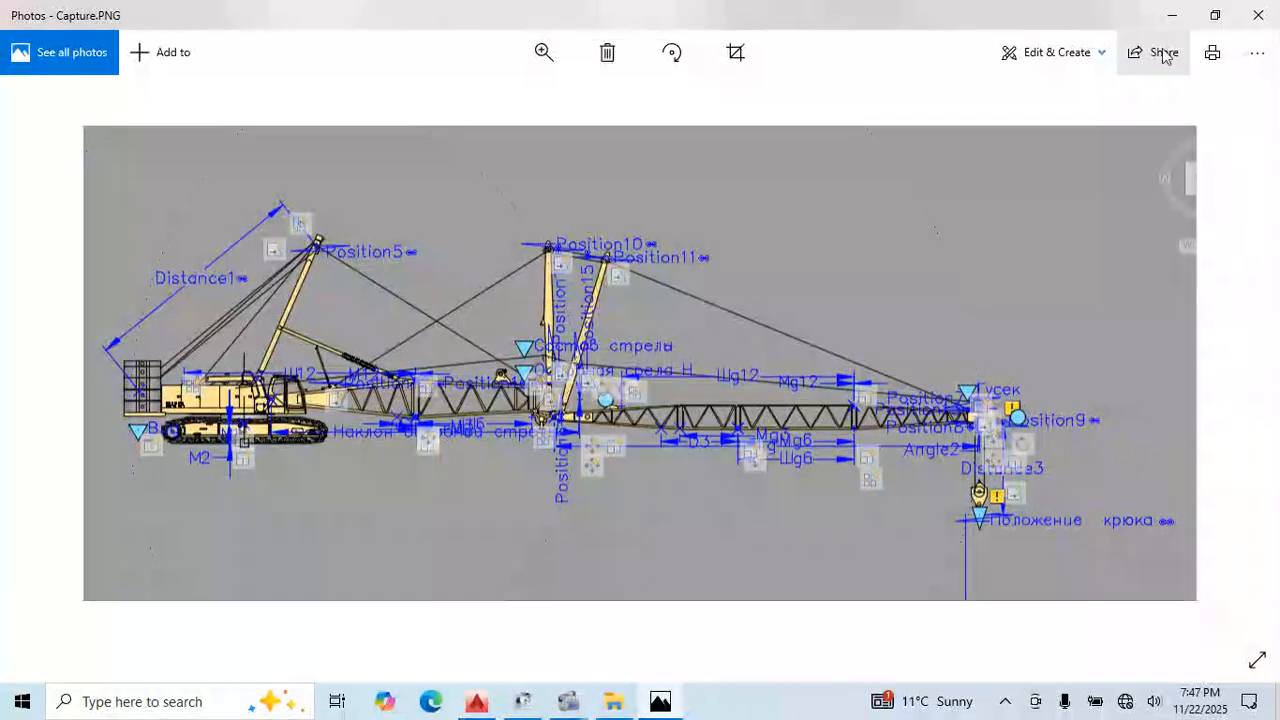
{"action": "key", "text": "alt+Tab"}
{"action": "left_click", "coordinate": [1168, 10]}
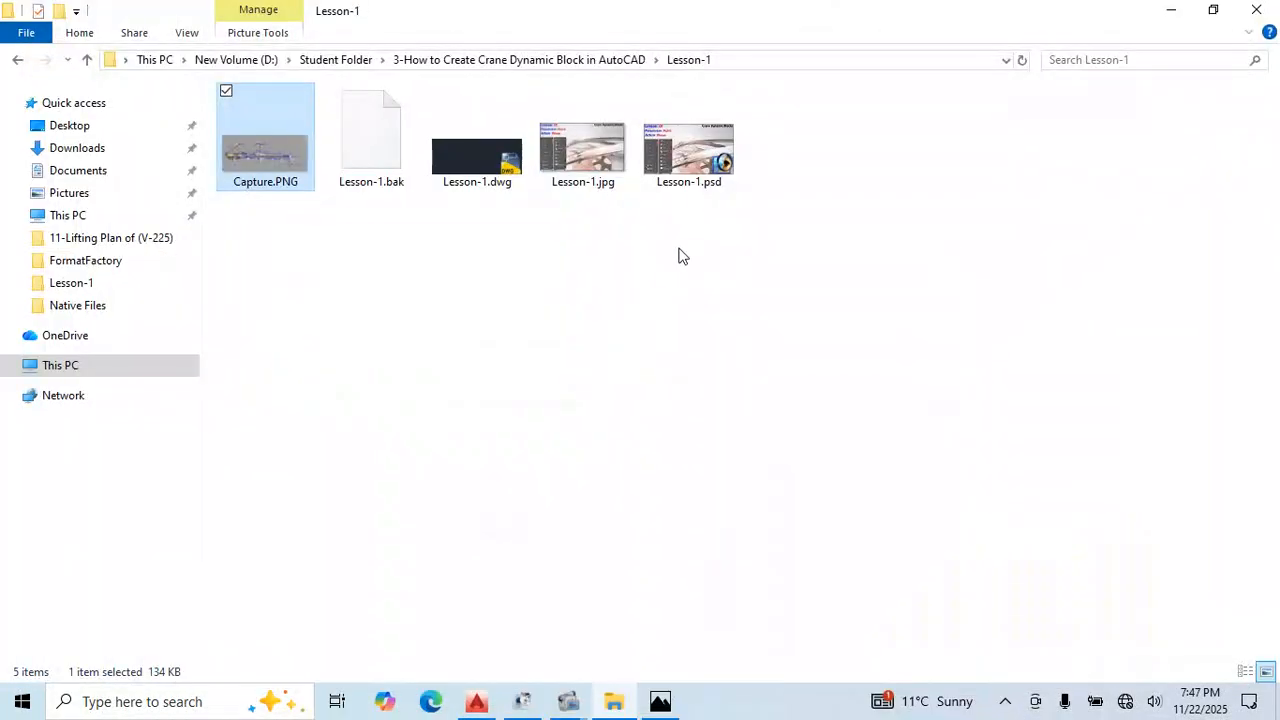
{"action": "key", "text": "alt+F4"}
- Open the sany-crawler-crane-scc1800 drawing and set the side-view crane block's boom length to Стрела 32.0 м
{"action": "double_click", "coordinate": [529, 39]}
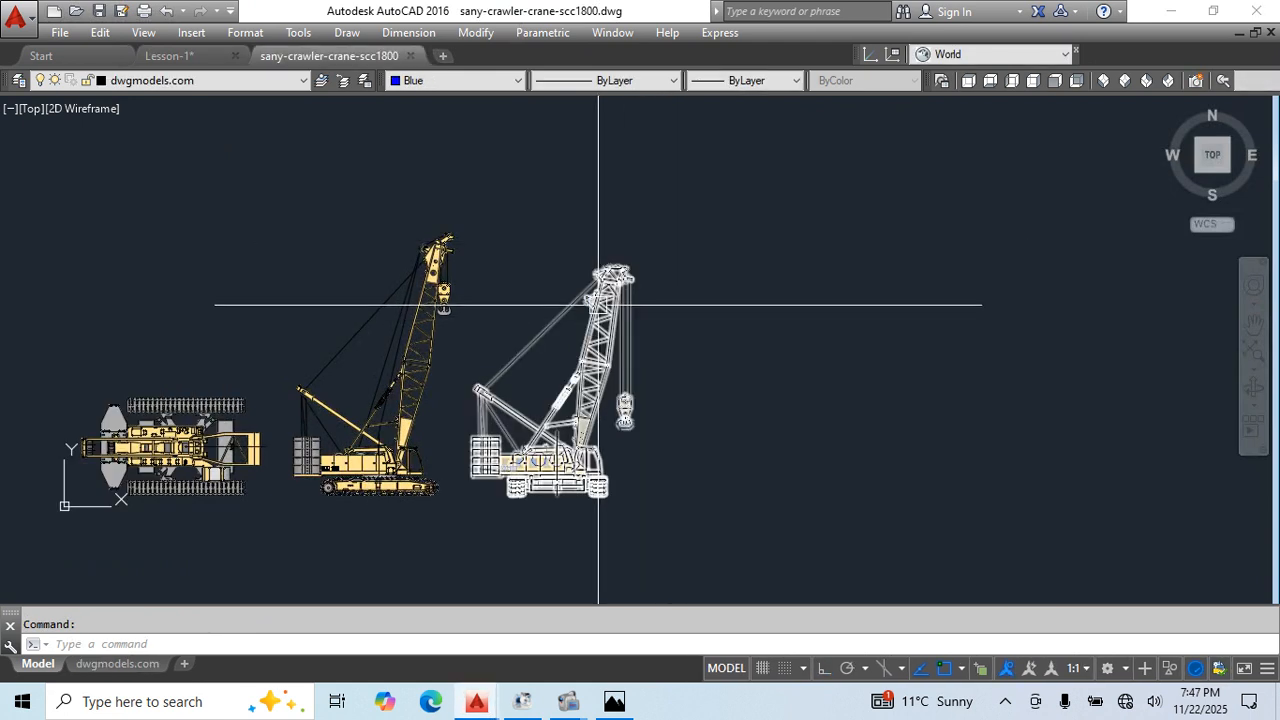
{"action": "left_click", "coordinate": [628, 254]}
{"action": "left_click", "coordinate": [578, 283]}
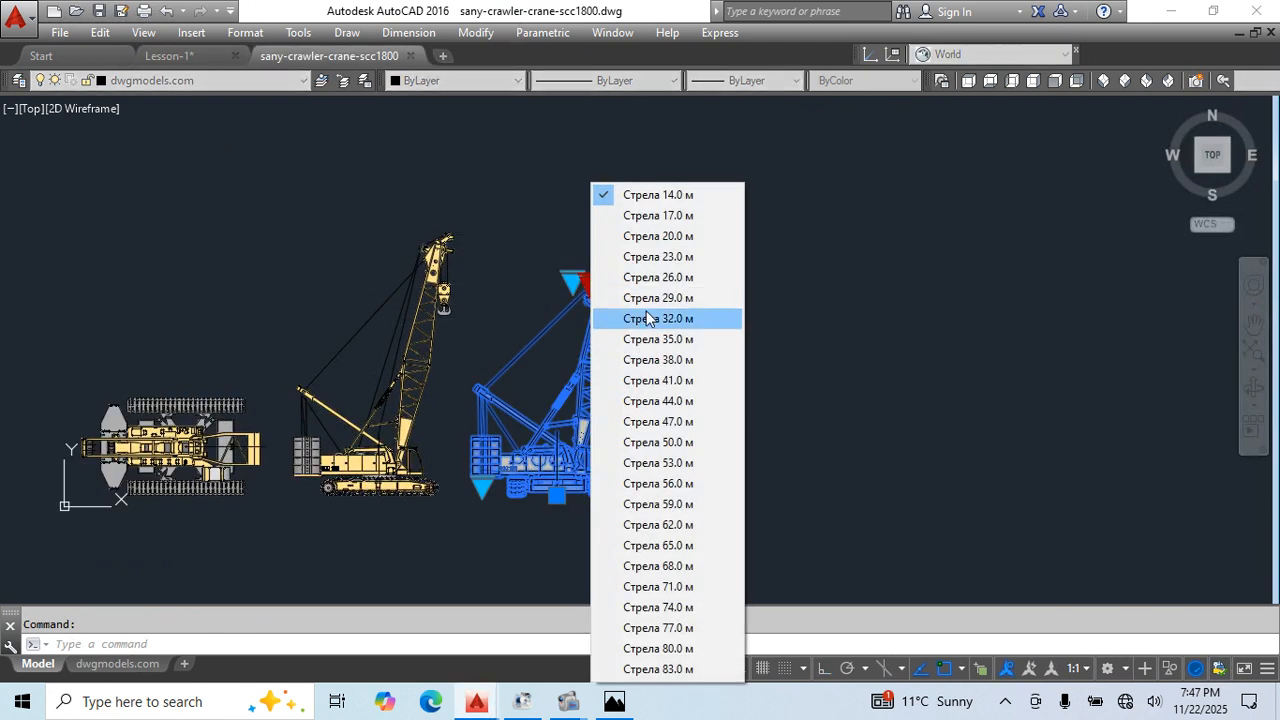
{"action": "left_click", "coordinate": [662, 317]}
{"action": "scroll", "coordinate": [624, 402], "scroll_direction": "down", "scroll_amount": 4}
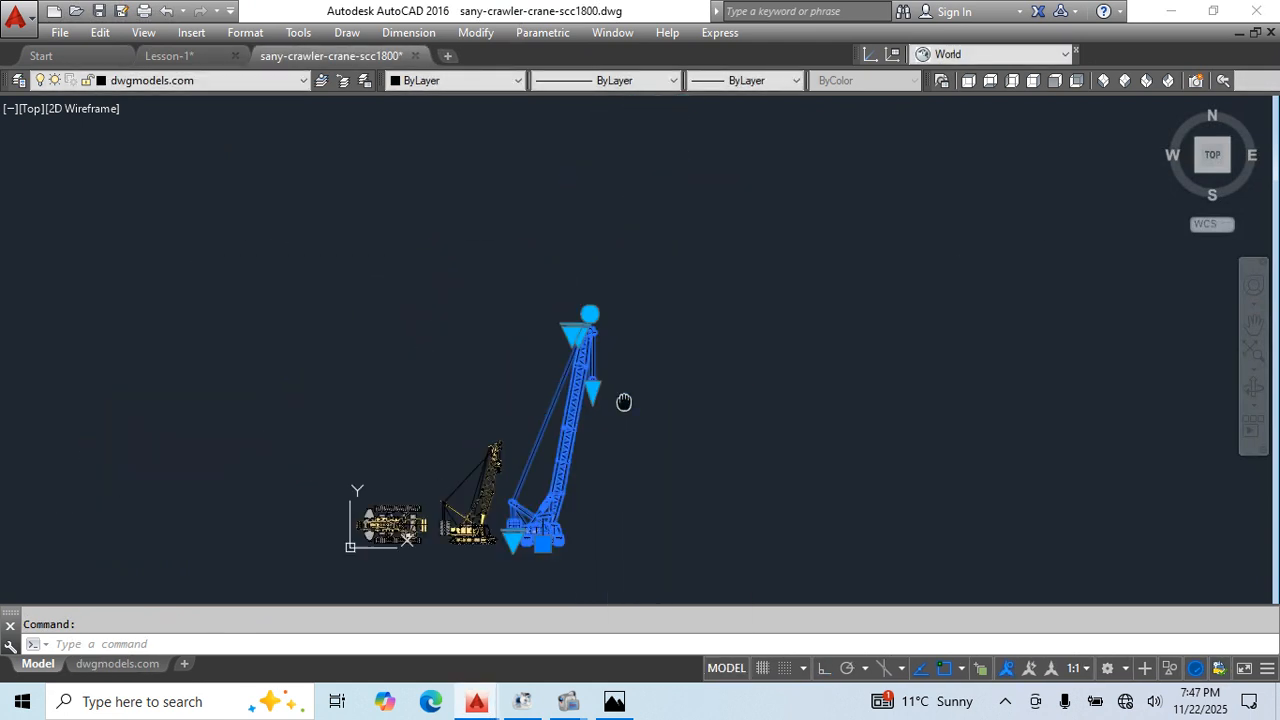
- Change the crane block's boom configuration to Маневровый гусек LJ
{"action": "scroll", "coordinate": [575, 332], "scroll_direction": "up", "scroll_amount": 3}
{"action": "left_click", "coordinate": [551, 344]}
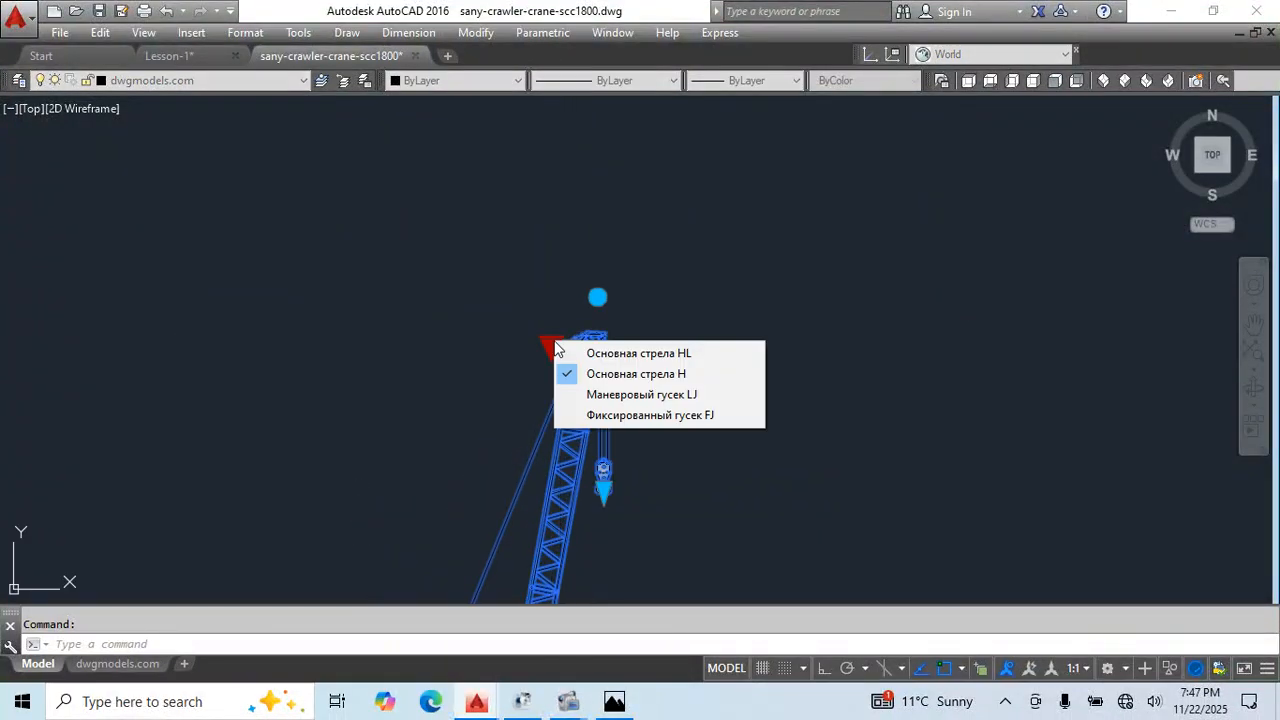
{"action": "left_click", "coordinate": [628, 392]}
{"action": "scroll", "coordinate": [653, 300], "scroll_direction": "down", "scroll_amount": 2}
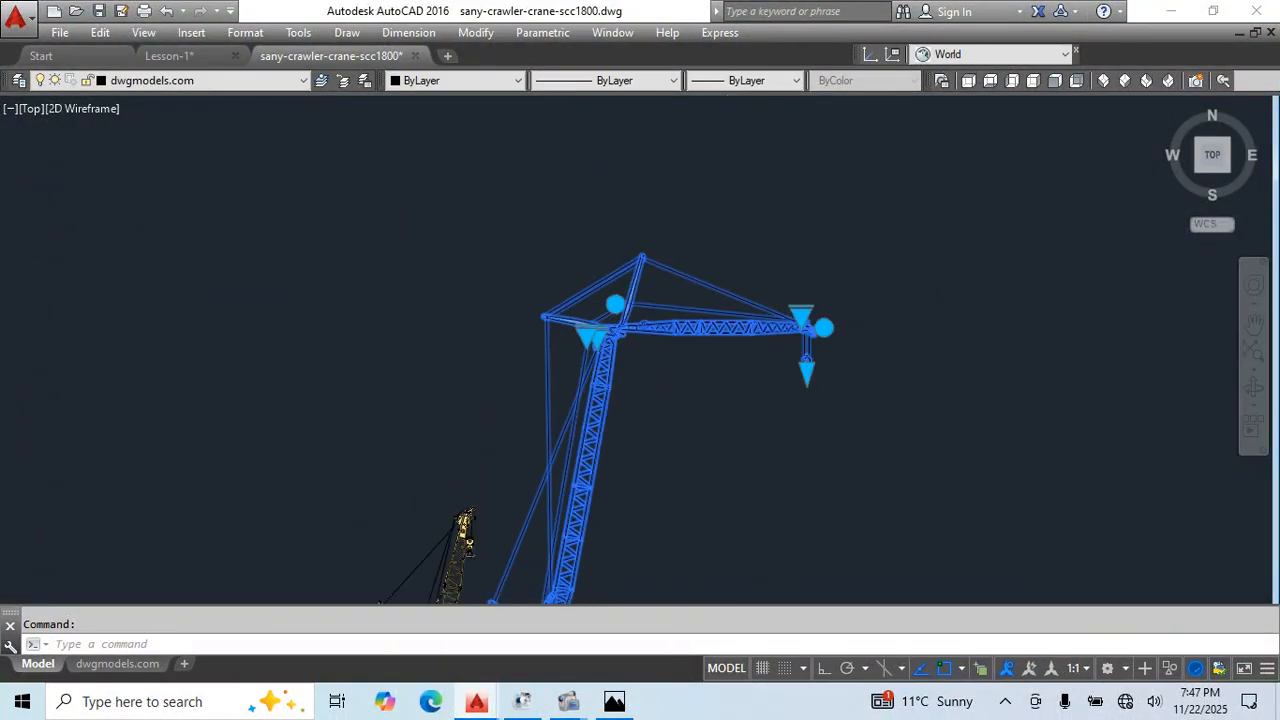
- Rotate the crane's main boom down to a flatter angle and tilt its jib upward
{"action": "scroll", "coordinate": [786, 329], "scroll_direction": "down", "scroll_amount": 2}
{"action": "left_click", "coordinate": [803, 335]}
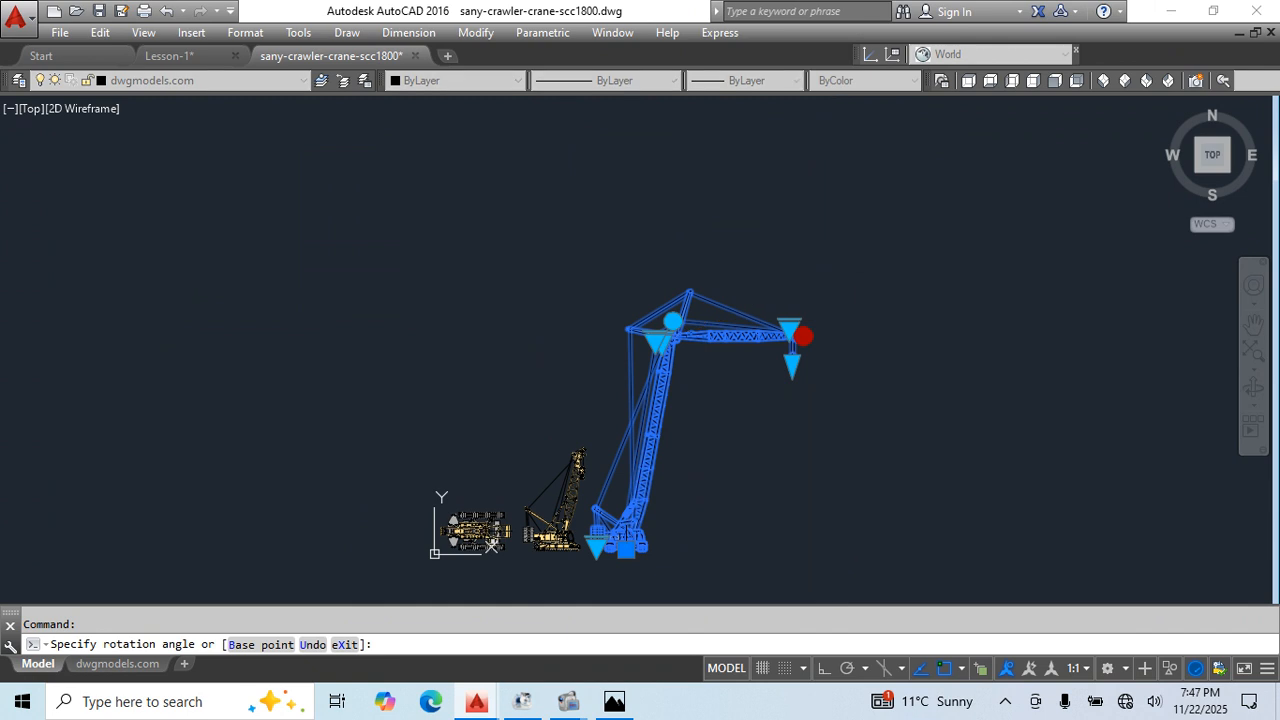
{"action": "left_click", "coordinate": [751, 342]}
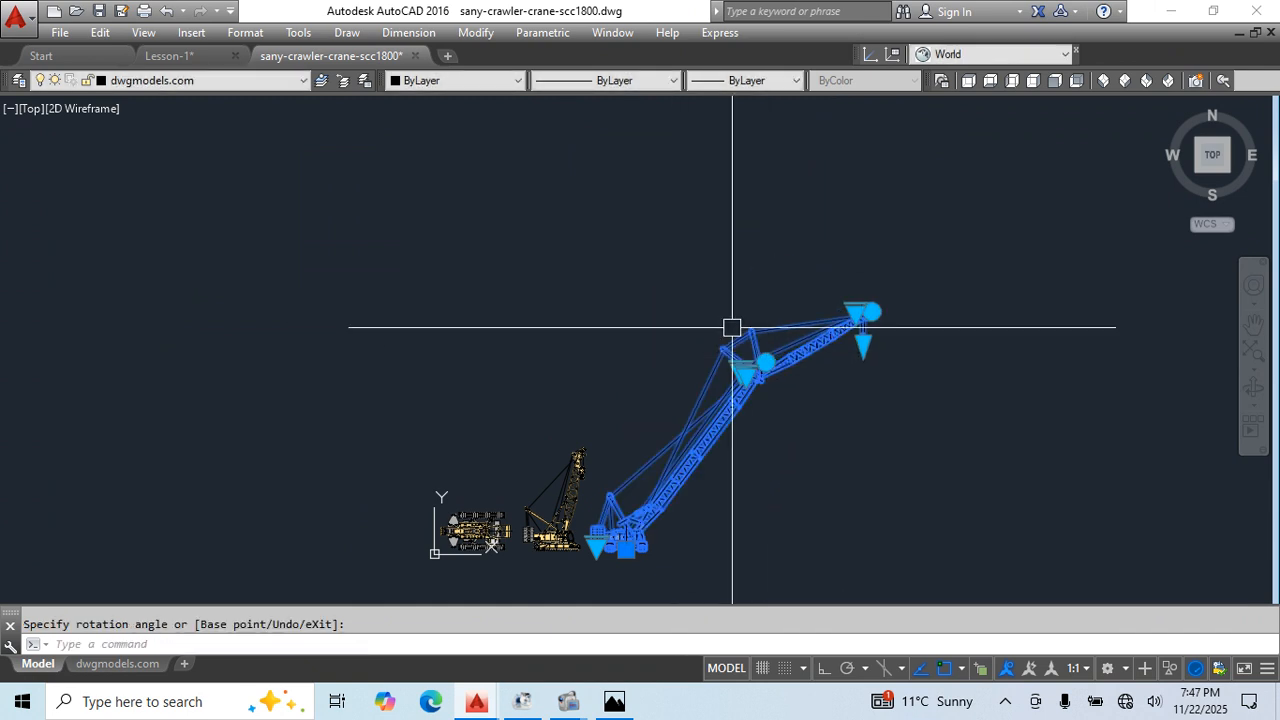
- Lower the crane's hook further beneath the jib tip
{"action": "scroll", "coordinate": [820, 367], "scroll_direction": "up", "scroll_amount": 4}
{"action": "left_click", "coordinate": [928, 306]}
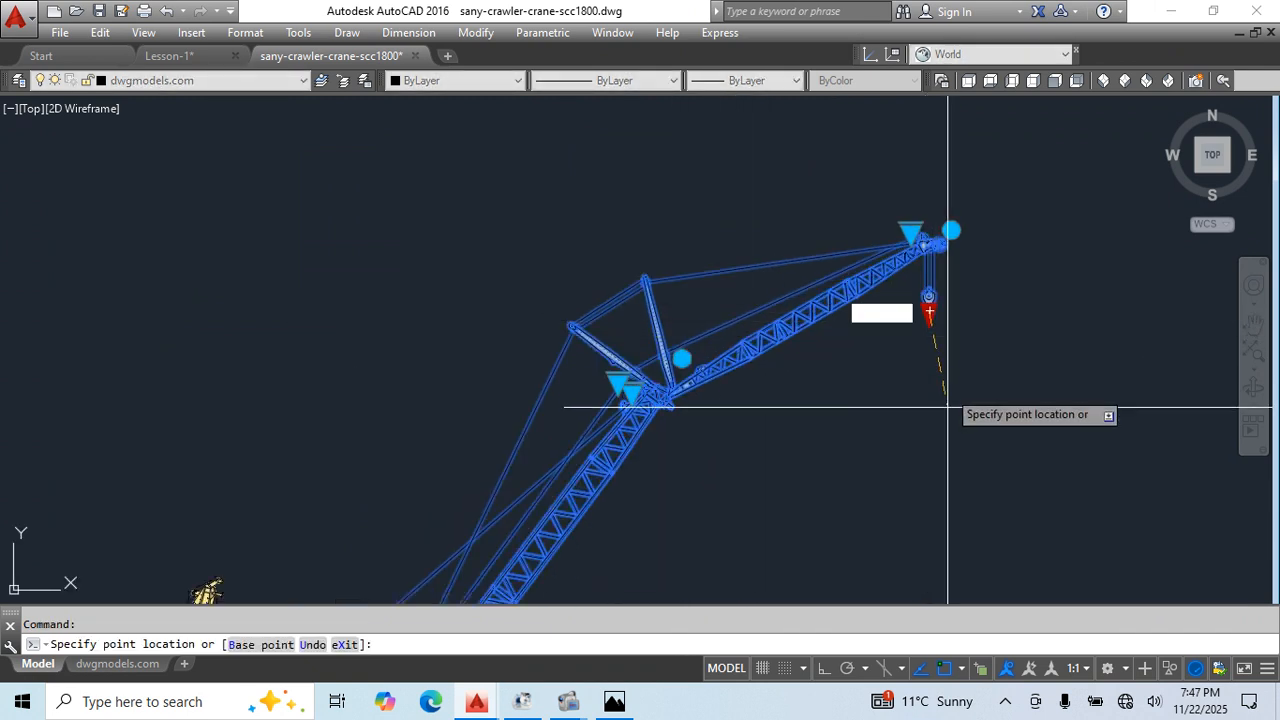
{"action": "left_click", "coordinate": [929, 506]}
{"action": "scroll", "coordinate": [893, 270], "scroll_direction": "down", "scroll_amount": 4}
- Switch the crane's undercarriage view to База вдоль and inspect the tracks
{"action": "middle_click_drag", "start_coordinate": [733, 428], "coordinate": [701, 344]}
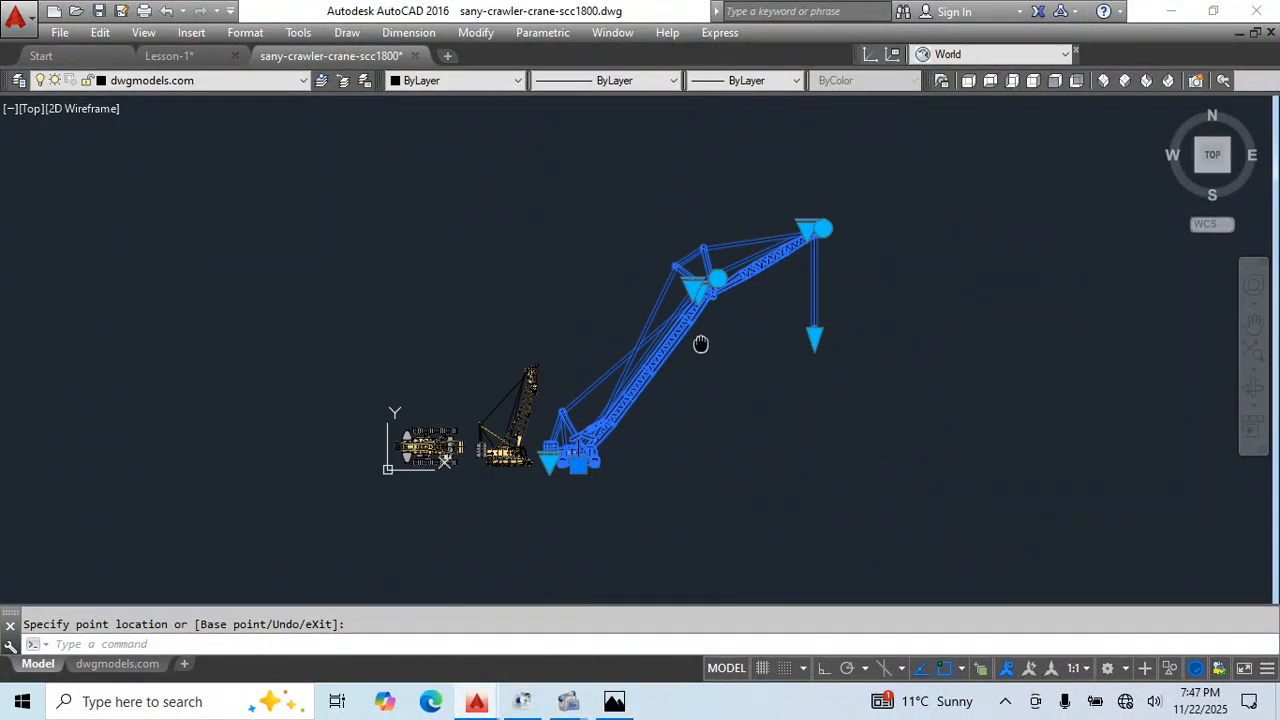
{"action": "left_click", "coordinate": [549, 460]}
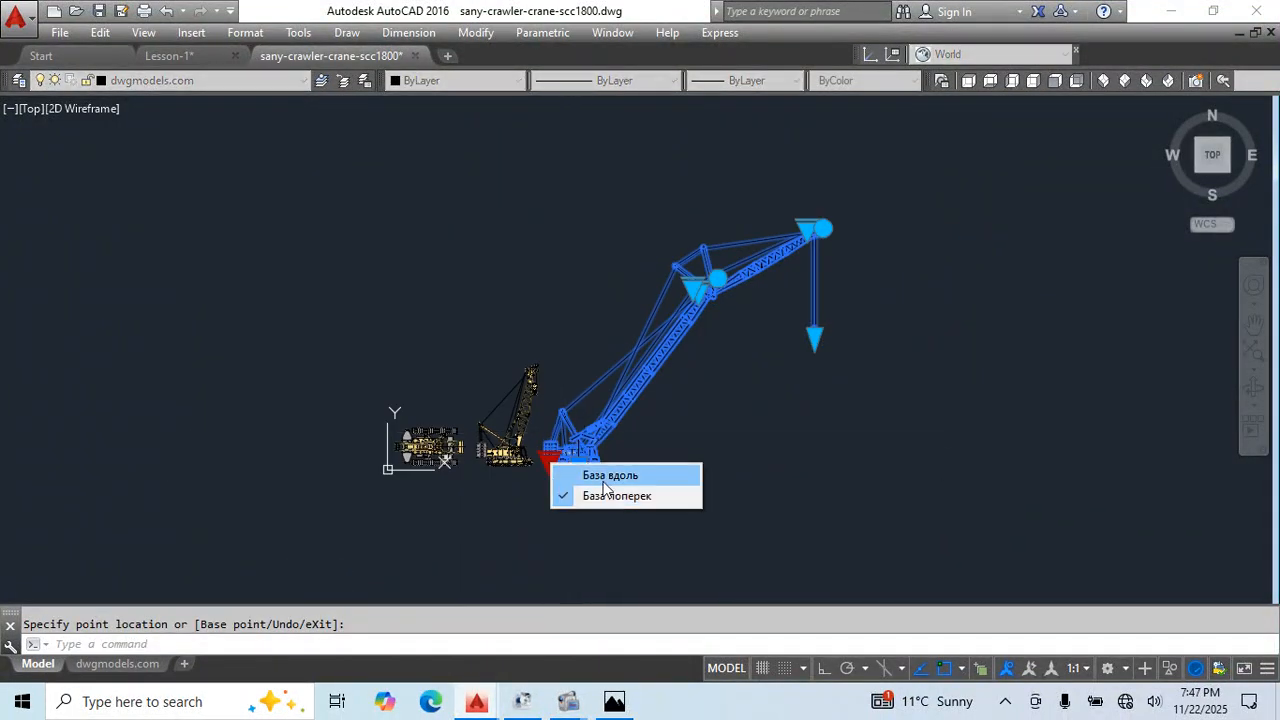
{"action": "left_click", "coordinate": [580, 475]}
{"action": "scroll", "coordinate": [567, 457], "scroll_direction": "up", "scroll_amount": 2}
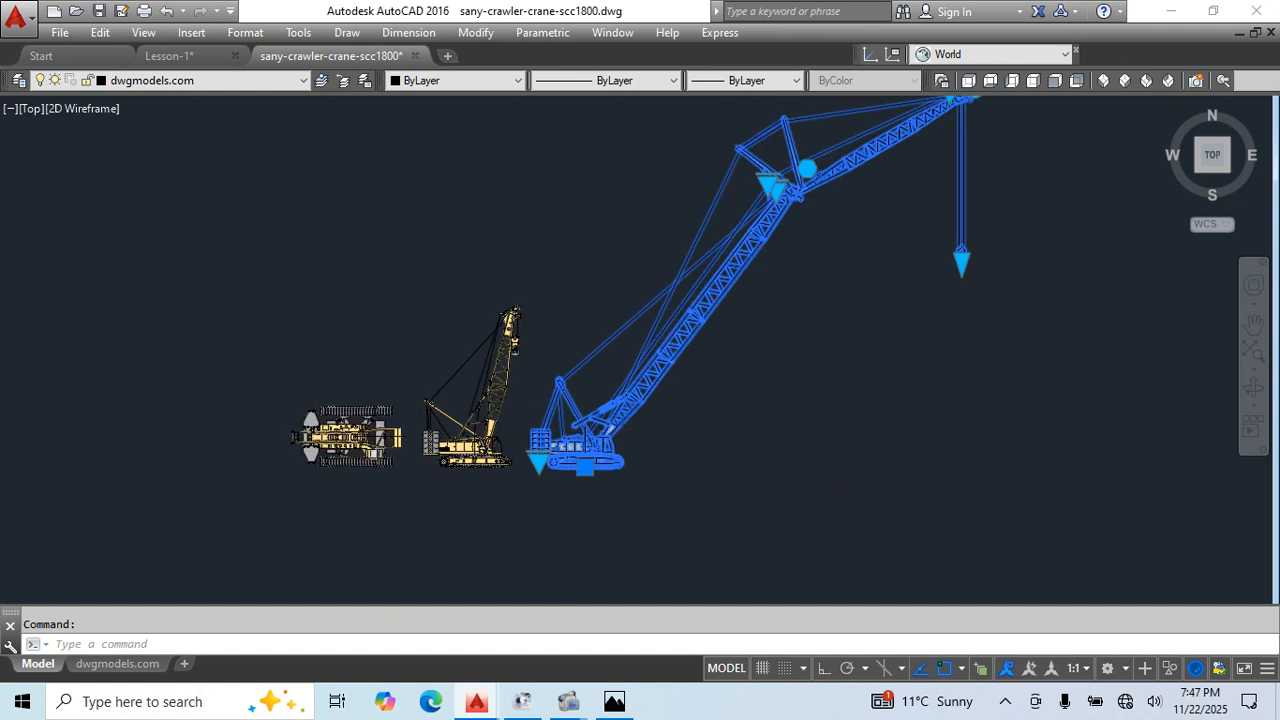
{"action": "scroll", "coordinate": [620, 460], "scroll_direction": "up", "scroll_amount": 3}
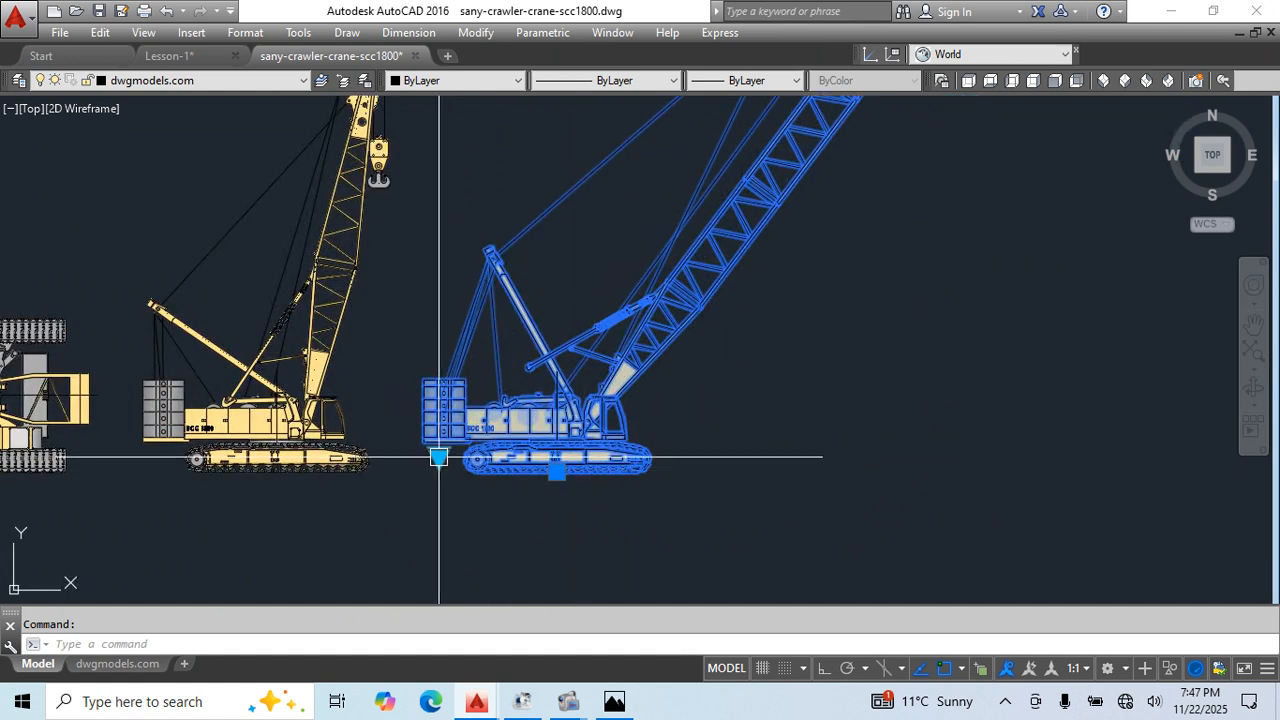
- Set the crane's undercarriage view back to База поперек and close the crane drawing
{"action": "left_click", "coordinate": [437, 456]}
{"action": "left_click", "coordinate": [508, 494]}
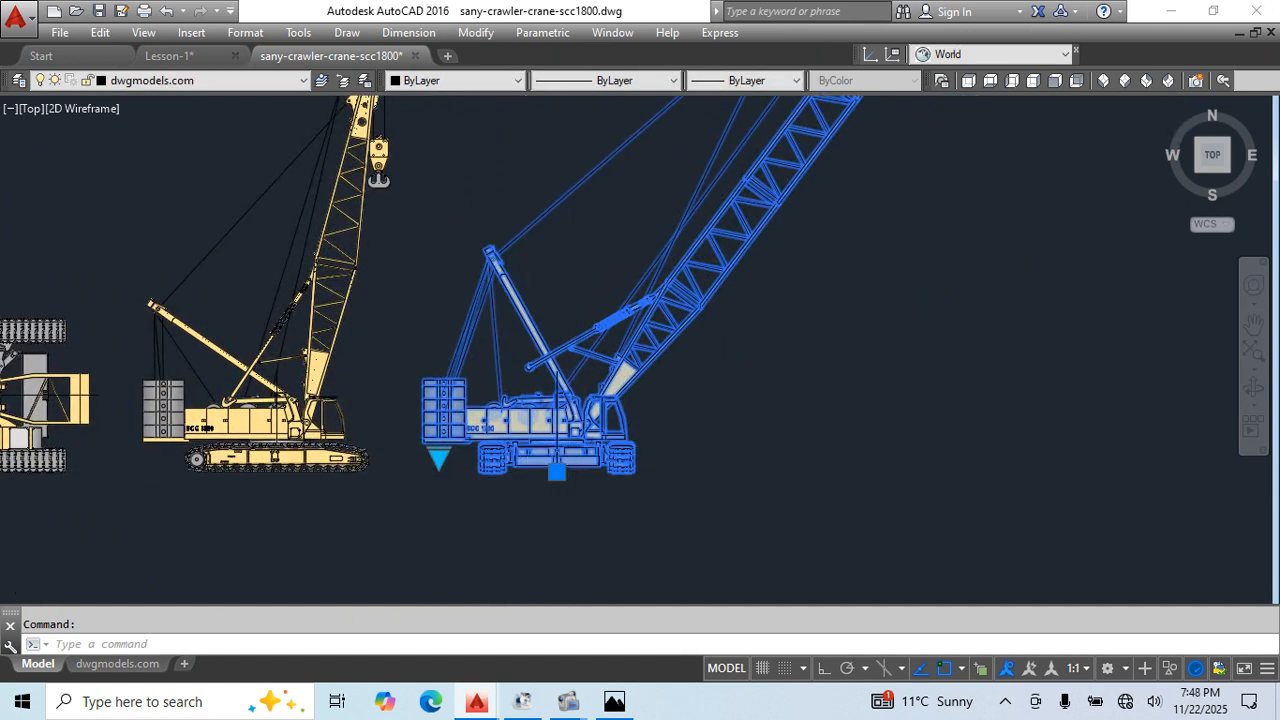
{"action": "scroll", "coordinate": [560, 270], "scroll_direction": "down", "scroll_amount": 2}
{"action": "scroll", "coordinate": [742, 302], "scroll_direction": "down", "scroll_amount": 2}
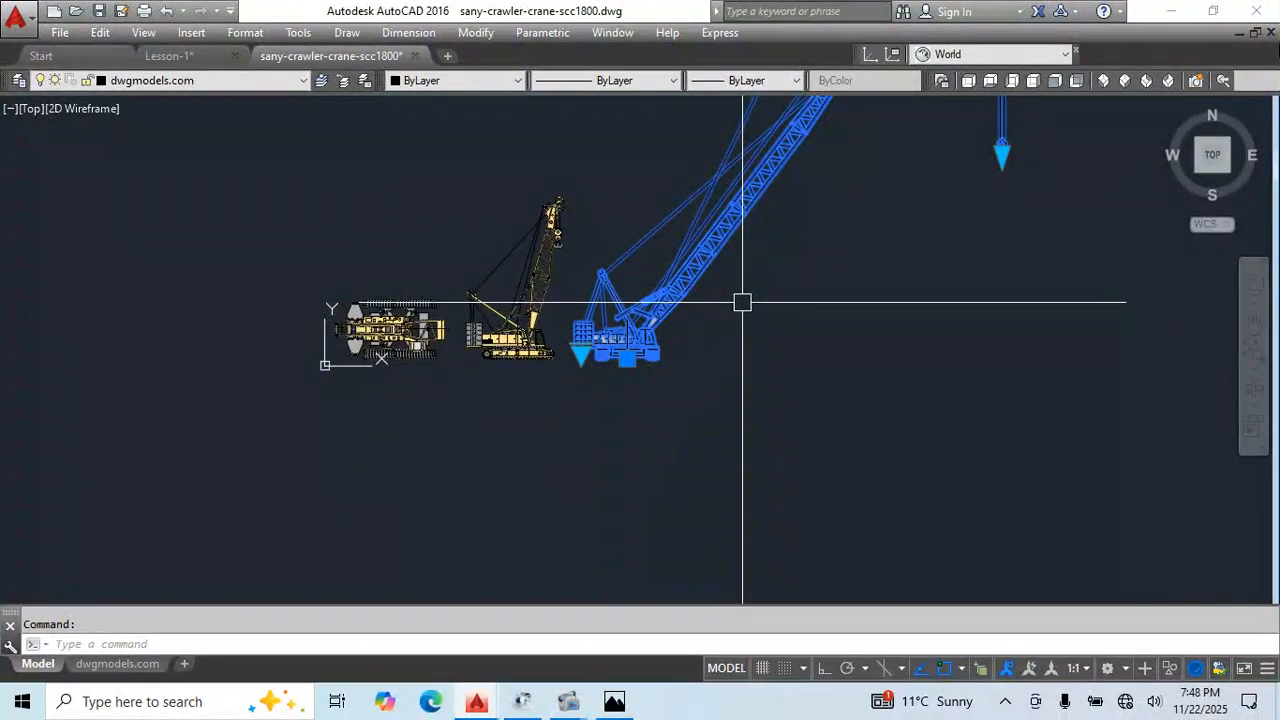
{"action": "left_click", "coordinate": [1271, 35]}
{"action": "left_click", "coordinate": [663, 389]}
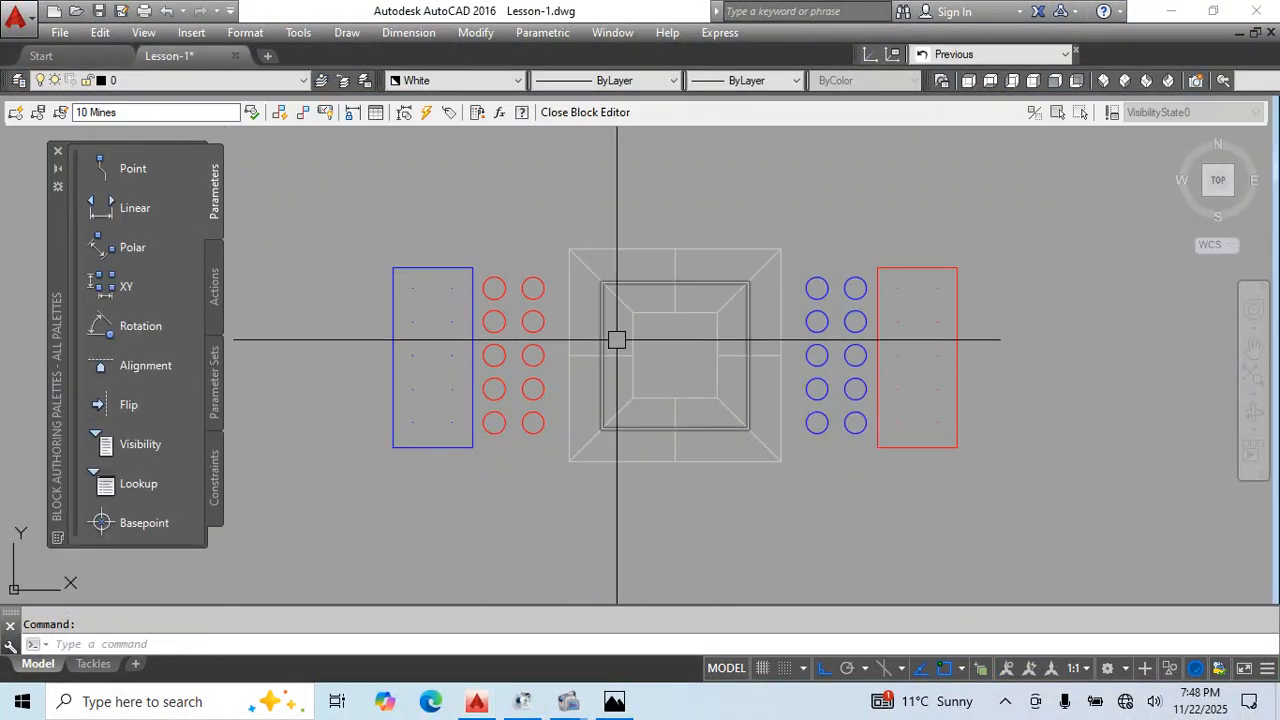
- Place a point parameter with its label at the centre of the top red circle in the column beside the blue rectangle
{"action": "middle_click_drag", "start_coordinate": [616, 340], "coordinate": [574, 335]}
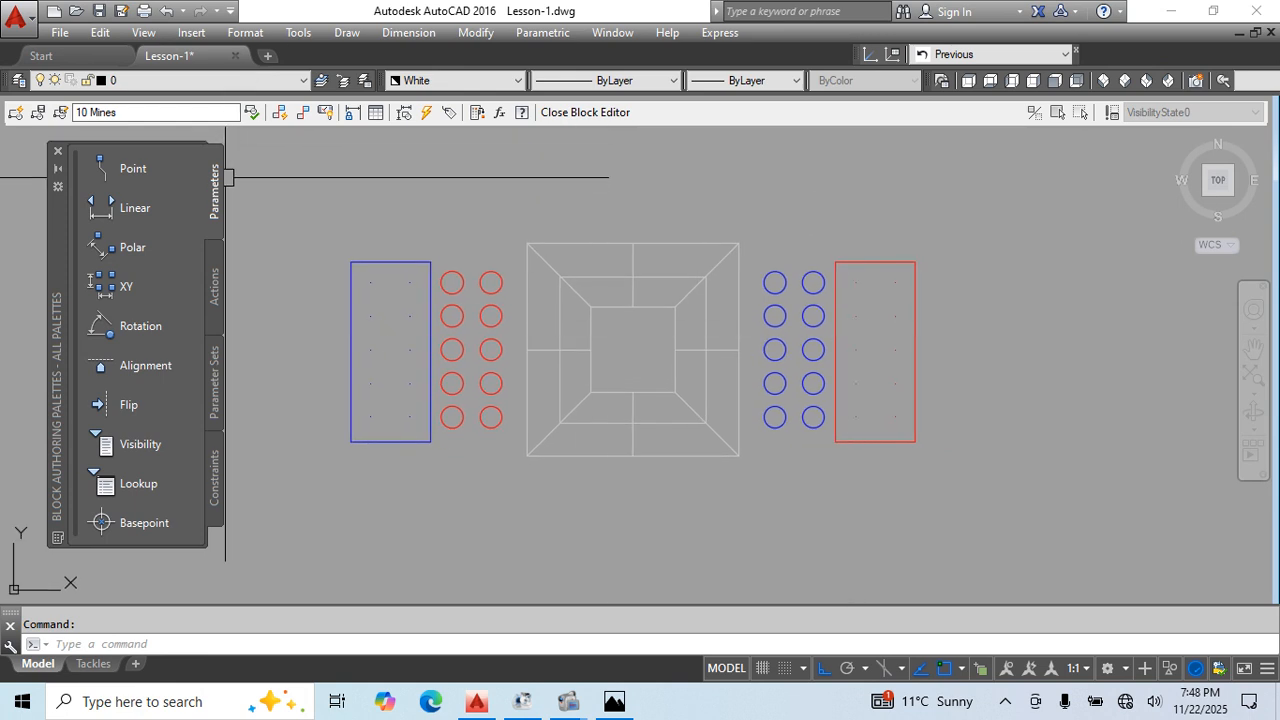
{"action": "left_click", "coordinate": [140, 170]}
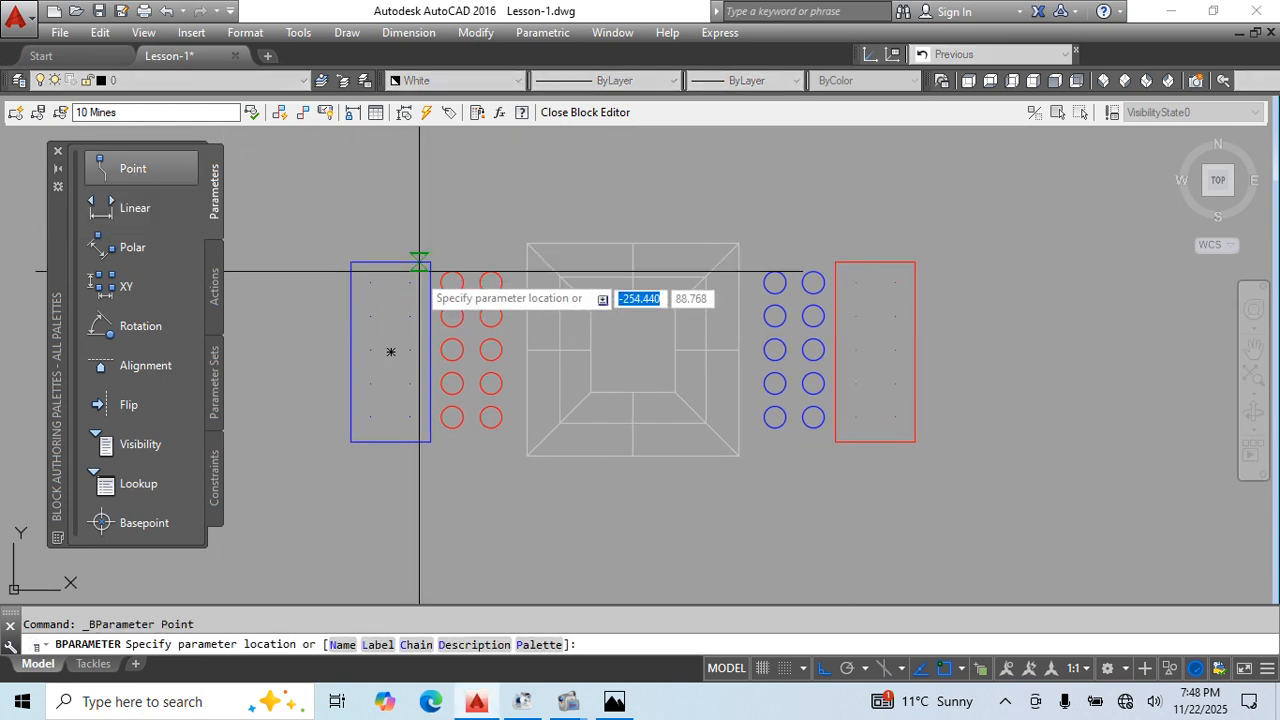
{"action": "scroll", "coordinate": [422, 265], "scroll_direction": "up", "scroll_amount": 4}
{"action": "left_click", "coordinate": [484, 297]}
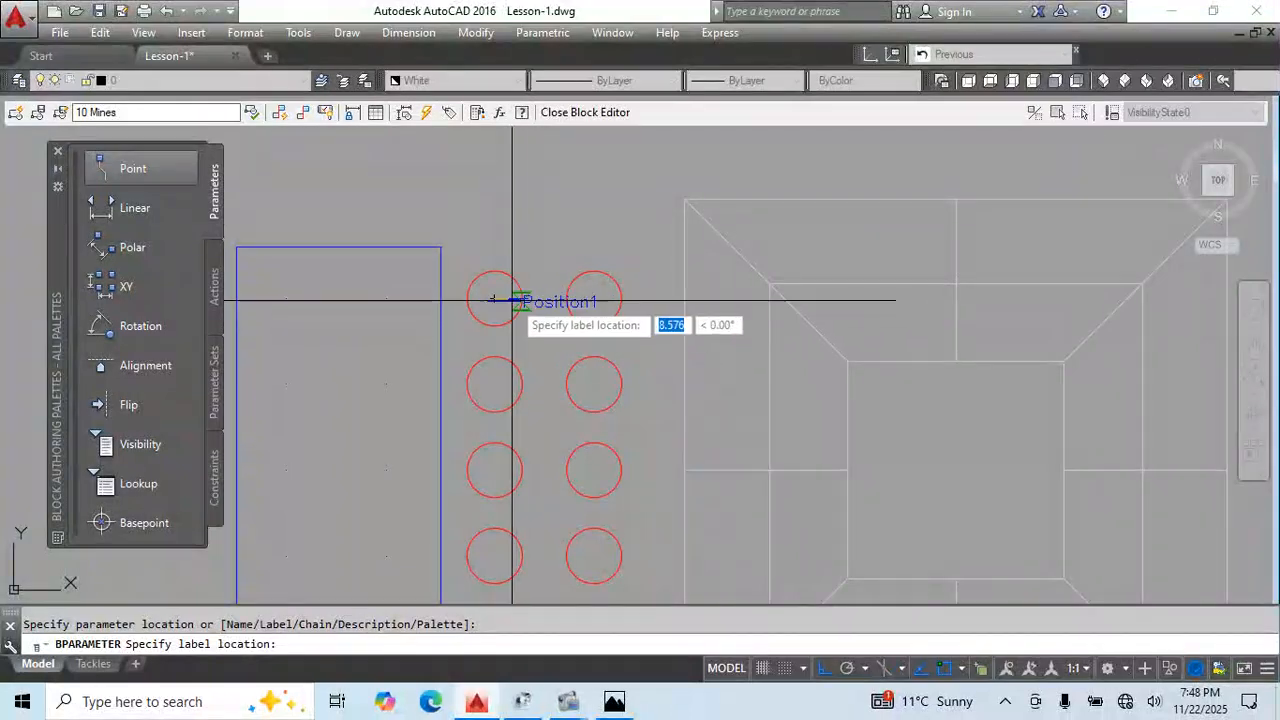
{"action": "left_click", "coordinate": [513, 300]}
{"action": "middle_click_drag", "start_coordinate": [537, 363], "coordinate": [479, 321]}
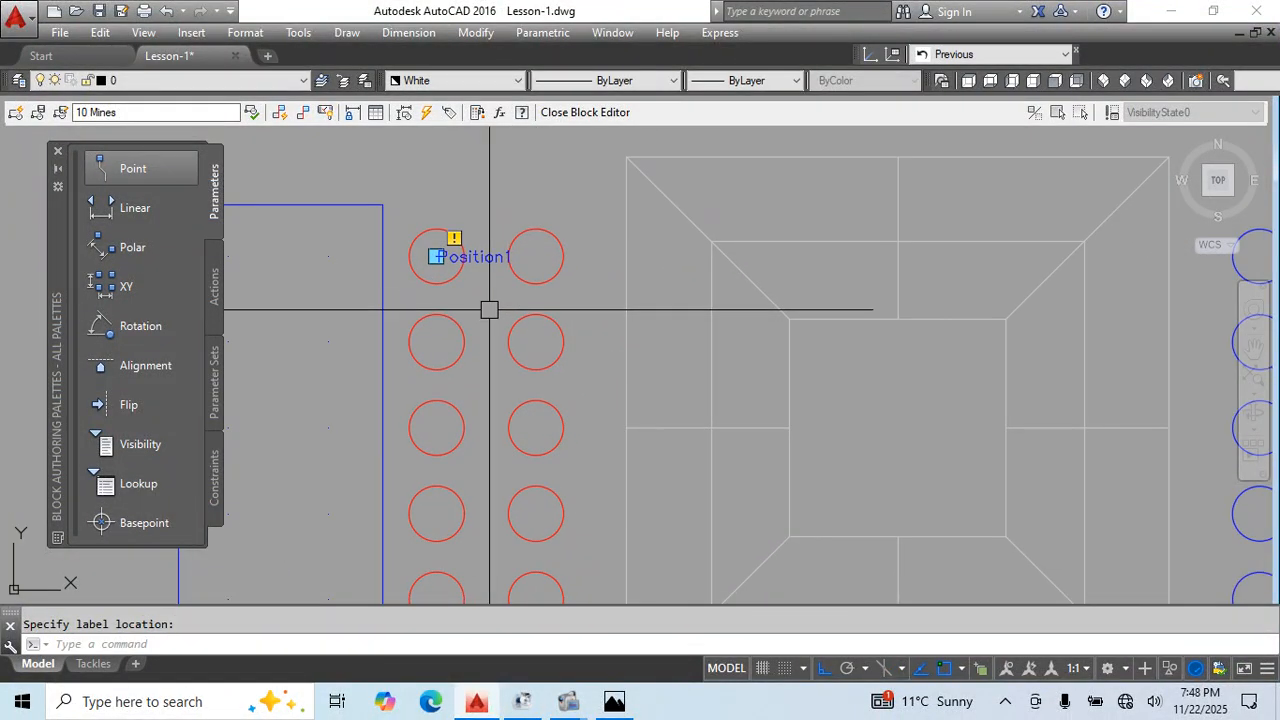
- Add point parameters with labels at the centres of the top two red circles in the column nearest the board
{"action": "key", "text": "Return"}
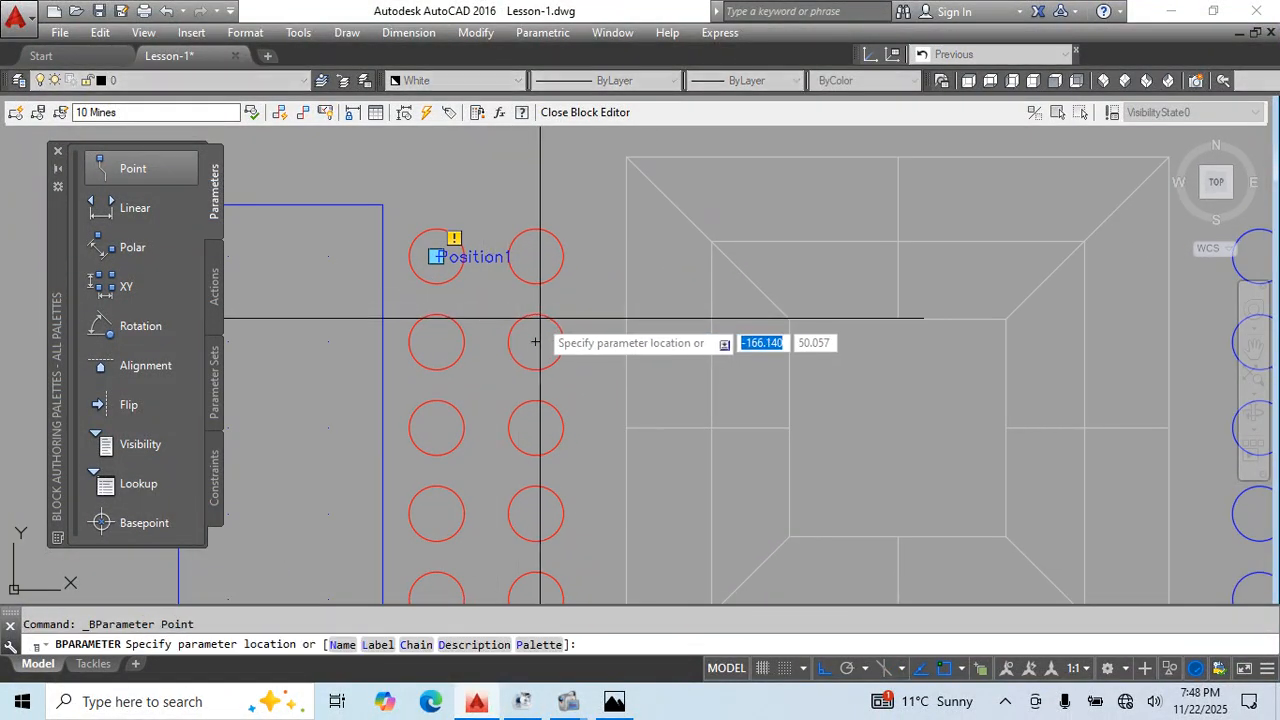
{"action": "left_click", "coordinate": [532, 256]}
{"action": "left_click", "coordinate": [531, 258]}
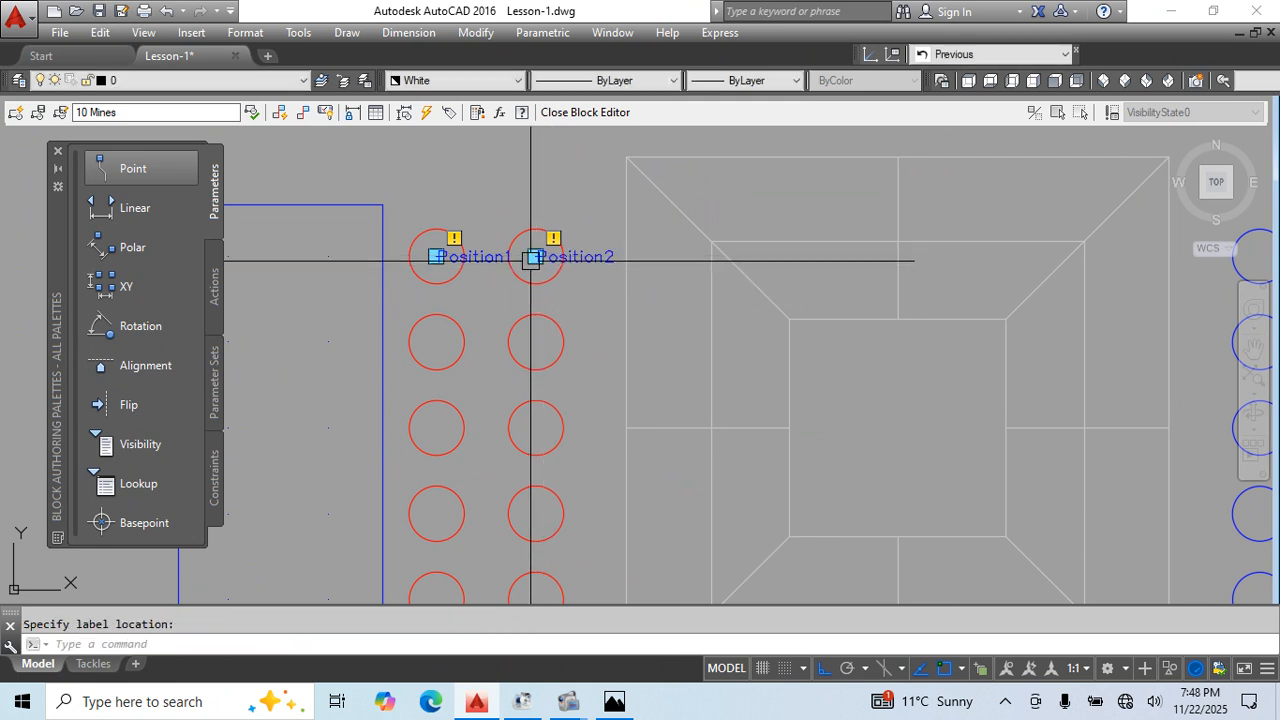
{"action": "middle_click_drag", "start_coordinate": [582, 316], "coordinate": [598, 272]}
{"action": "key", "text": "Return"}
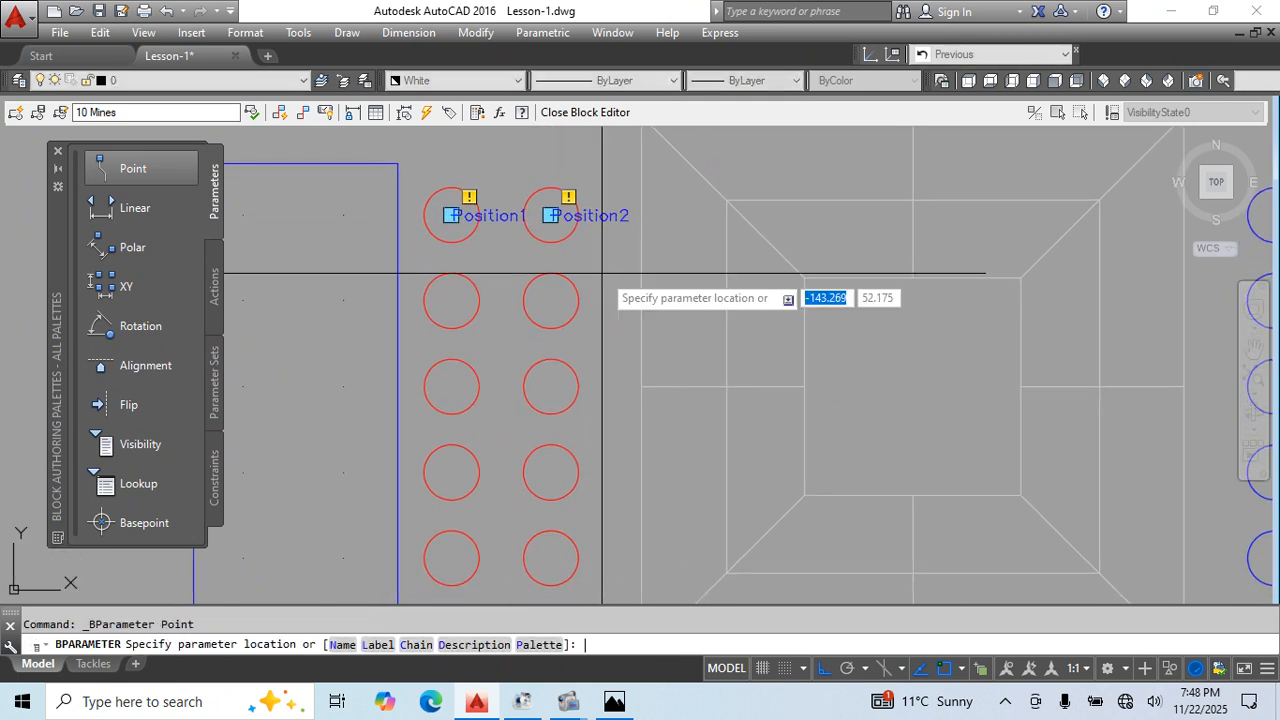
{"action": "left_click", "coordinate": [549, 300]}
{"action": "left_click", "coordinate": [550, 300]}
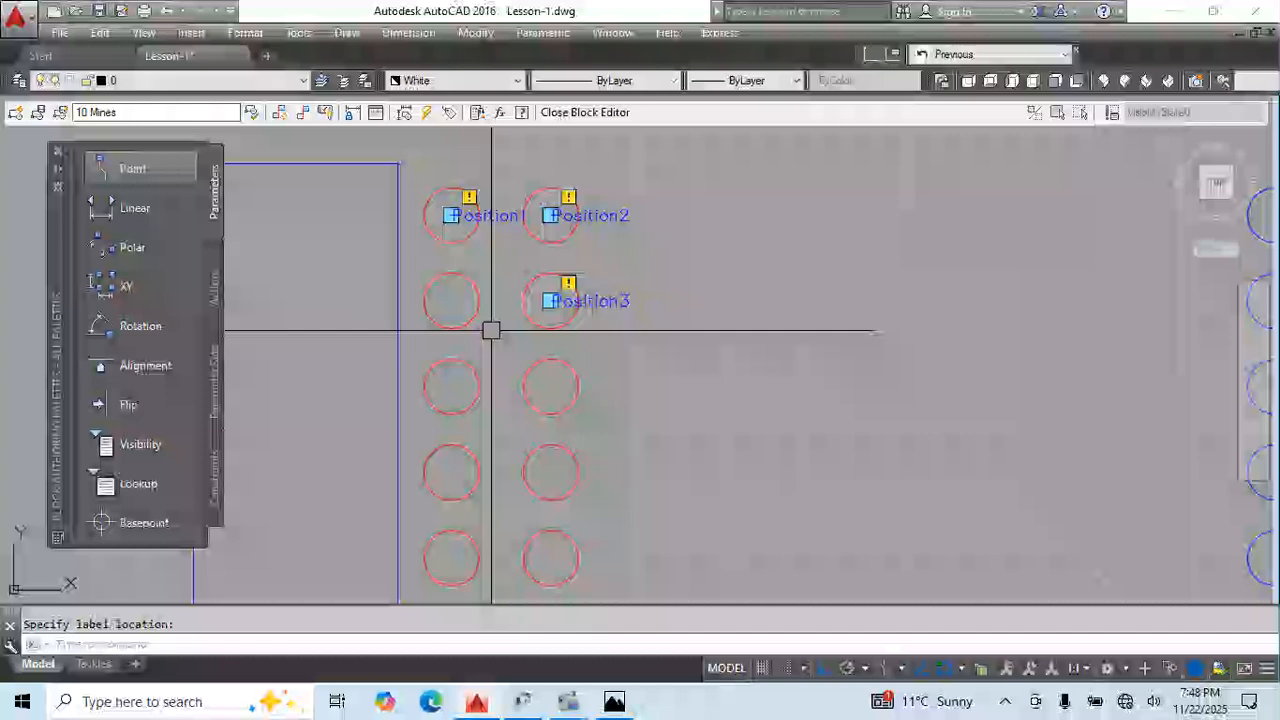
- Add point parameters with labels at the centres of the second and third red circles in the column beside the blue rectangle
{"action": "key", "text": "Return"}
{"action": "left_click", "coordinate": [474, 313]}
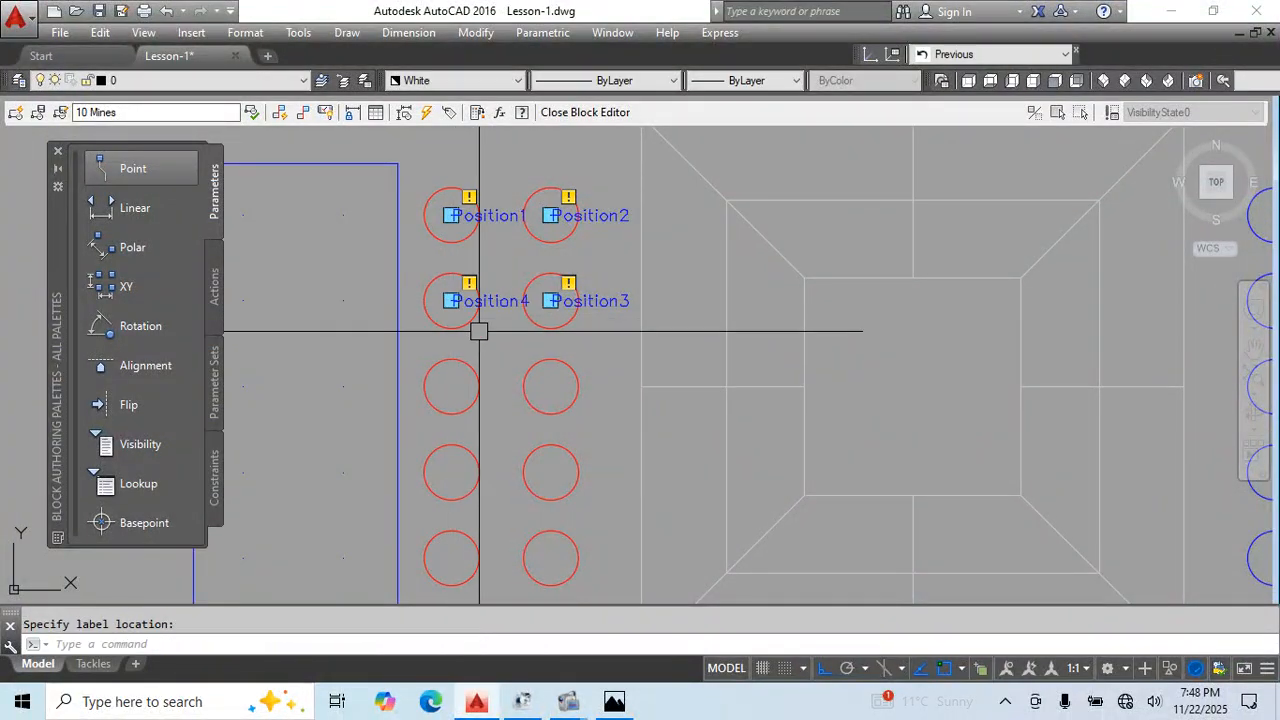
{"action": "key", "text": "Return"}
{"action": "left_click", "coordinate": [451, 386]}
{"action": "left_click", "coordinate": [472, 385]}
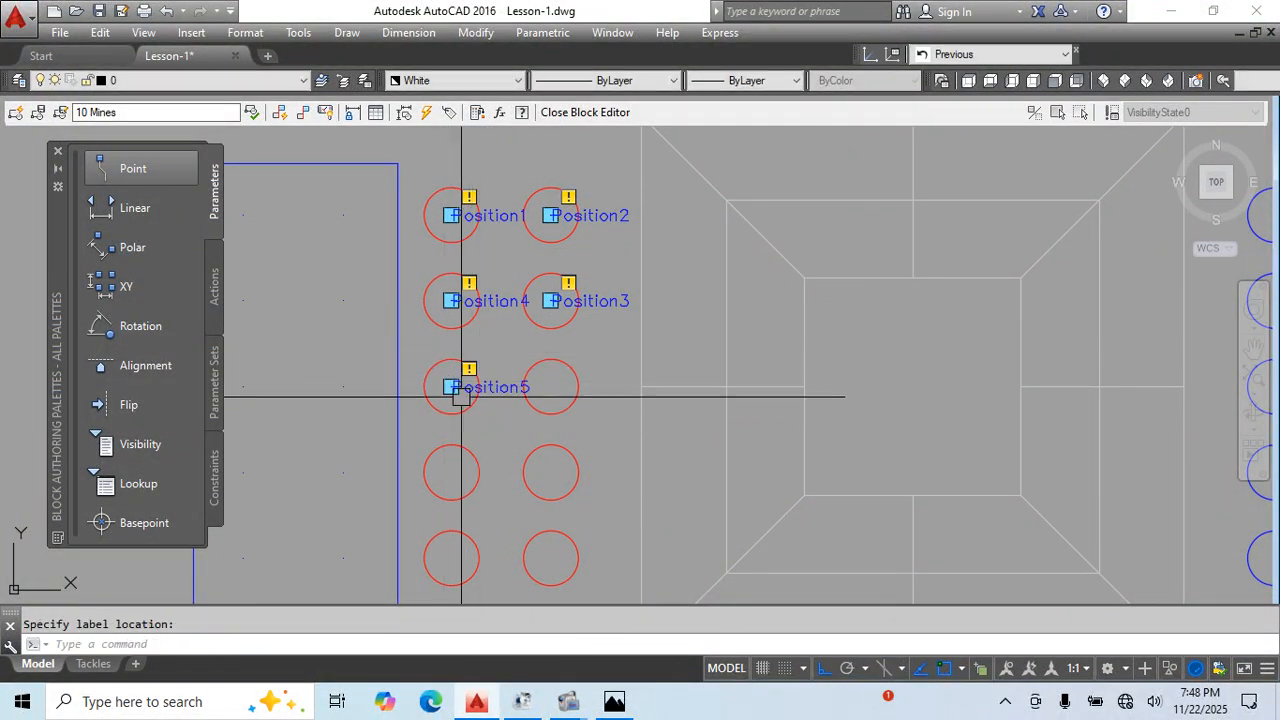
- Add point parameters with labels at the centres of the third and fourth red circles in the column nearest the board
{"action": "key", "text": "Return"}
{"action": "key", "text": "Return"}
{"action": "left_click", "coordinate": [549, 386]}
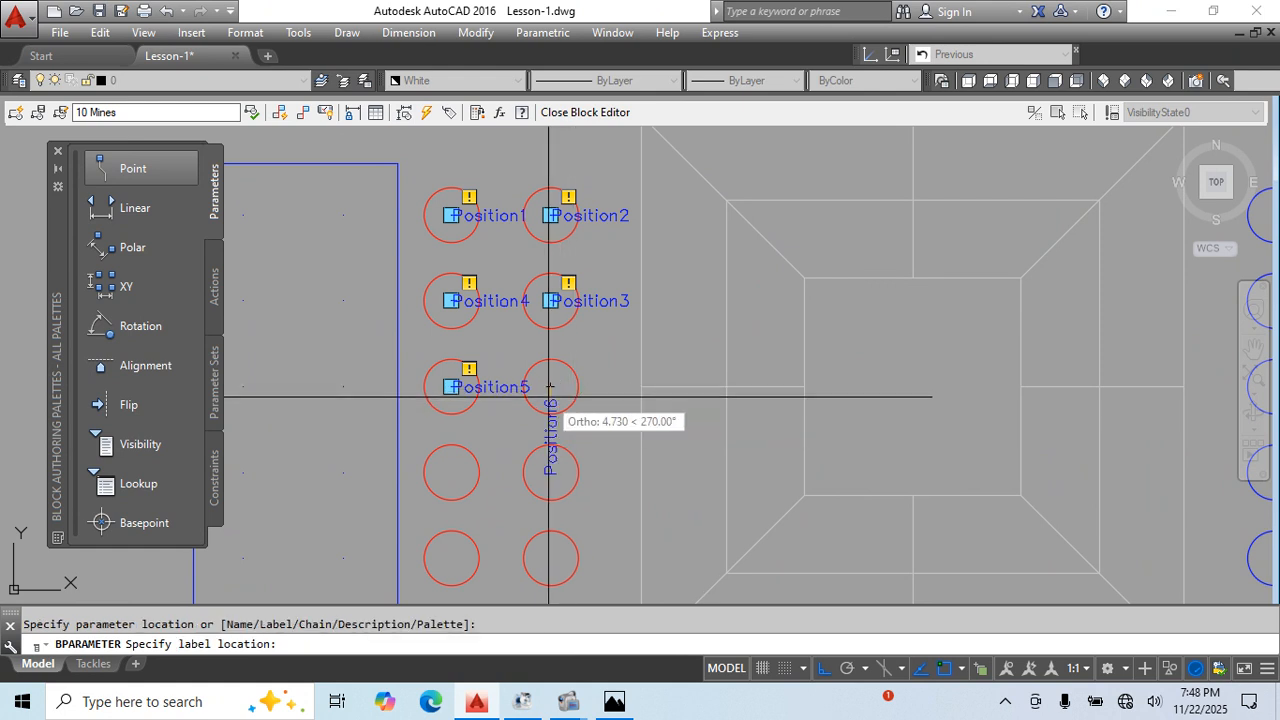
{"action": "left_click", "coordinate": [571, 386]}
{"action": "key", "text": "Return"}
{"action": "middle_click_drag", "start_coordinate": [631, 446], "coordinate": [591, 349]}
{"action": "key", "text": "Return"}
{"action": "left_click", "coordinate": [553, 349]}
{"action": "left_click", "coordinate": [553, 349]}
- Add point parameters with labels at the centres of the fourth and fifth red circles in the column beside the blue rectangle
{"action": "key", "text": "Return"}
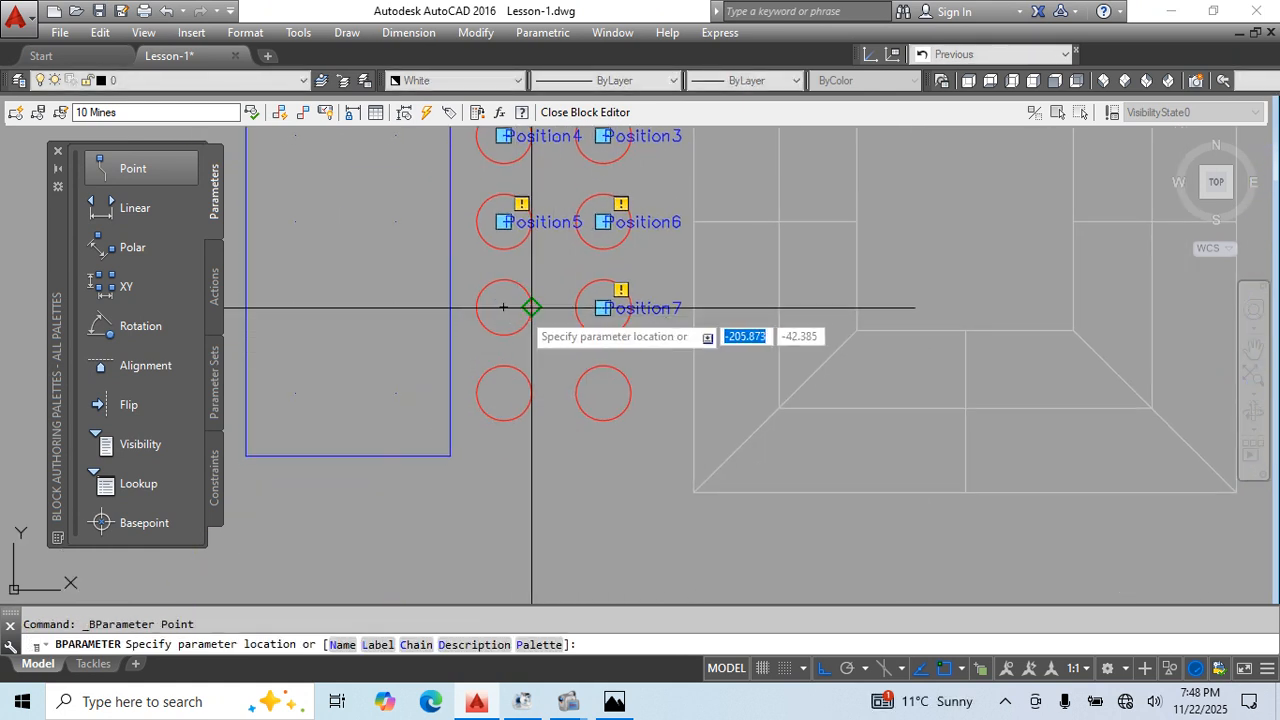
{"action": "left_click", "coordinate": [503, 307]}
{"action": "left_click", "coordinate": [510, 307]}
{"action": "key", "text": "Return"}
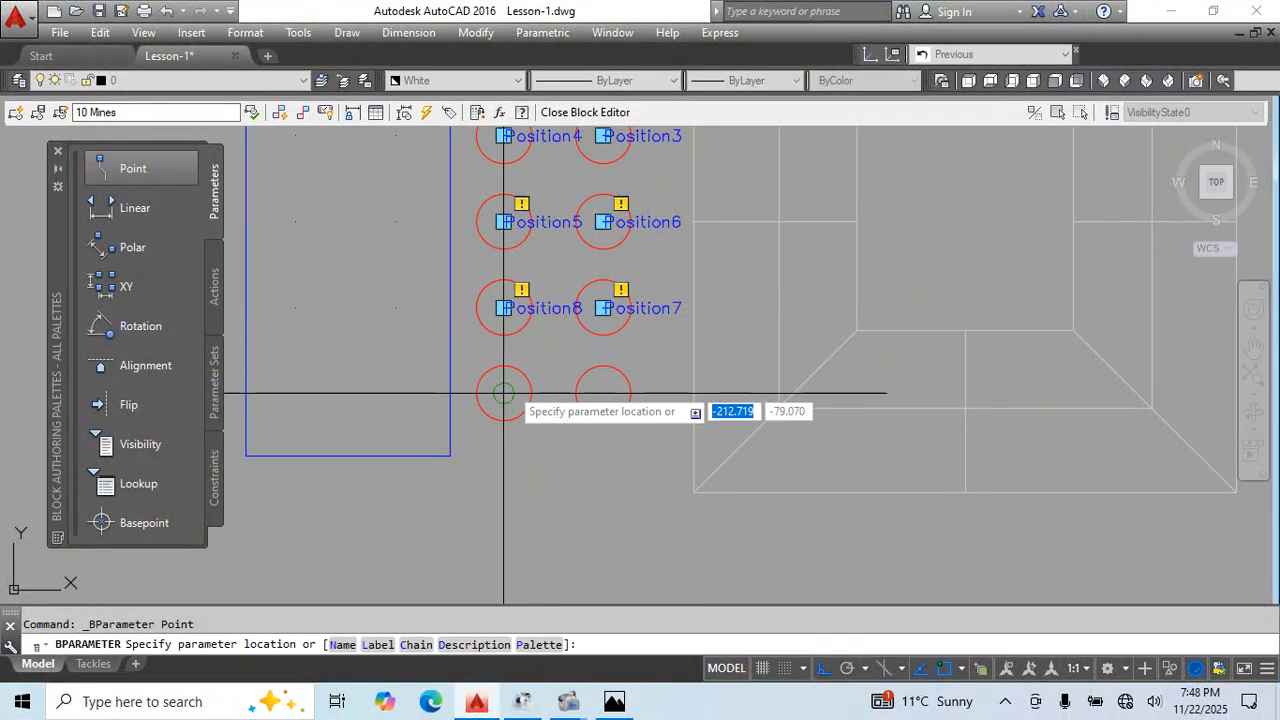
{"action": "left_click", "coordinate": [503, 393]}
{"action": "left_click", "coordinate": [510, 393]}
- Place a point parameter with its label at the centre of the bottom red circle in the column nearest the board
{"action": "key", "text": "Return"}
{"action": "key", "text": "Return"}
{"action": "left_click", "coordinate": [602, 393]}
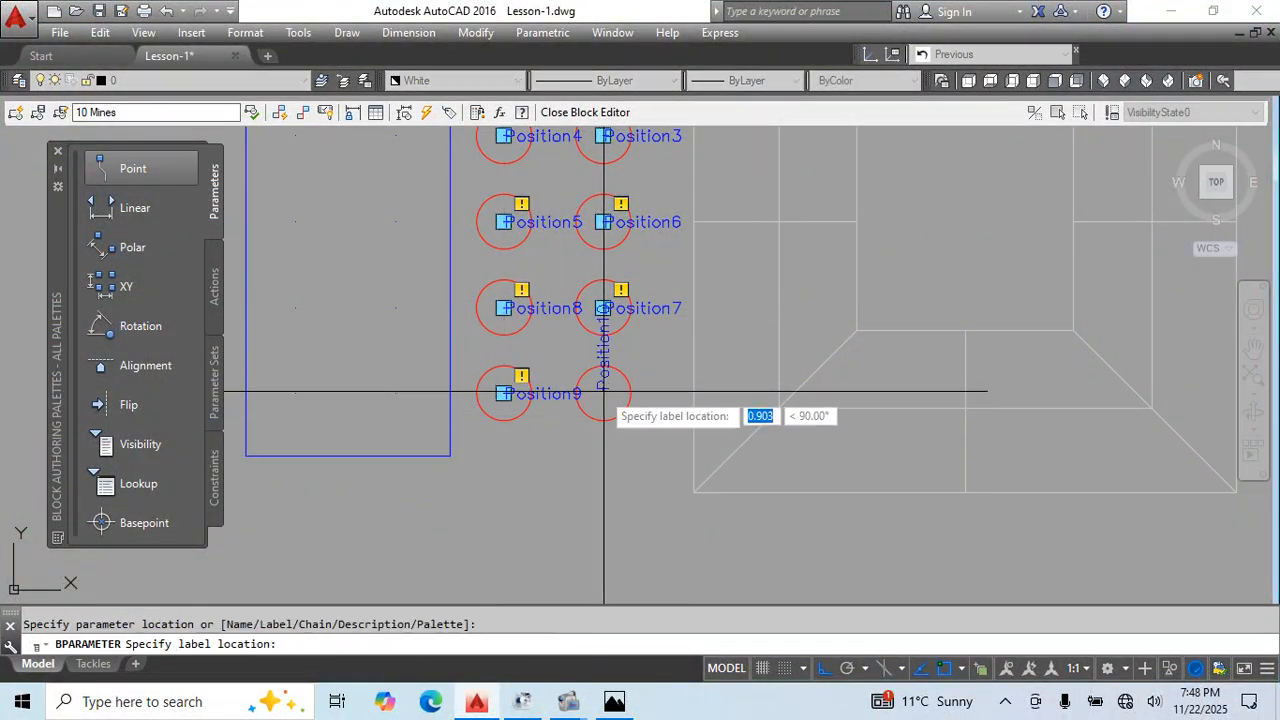
{"action": "left_click", "coordinate": [605, 400]}
- Place a point parameter with its label at the centre of the top blue circle in the column nearest the board
{"action": "scroll", "coordinate": [700, 420], "scroll_direction": "down", "scroll_amount": 4}
{"action": "scroll", "coordinate": [617, 365], "scroll_direction": "up", "scroll_amount": 8}
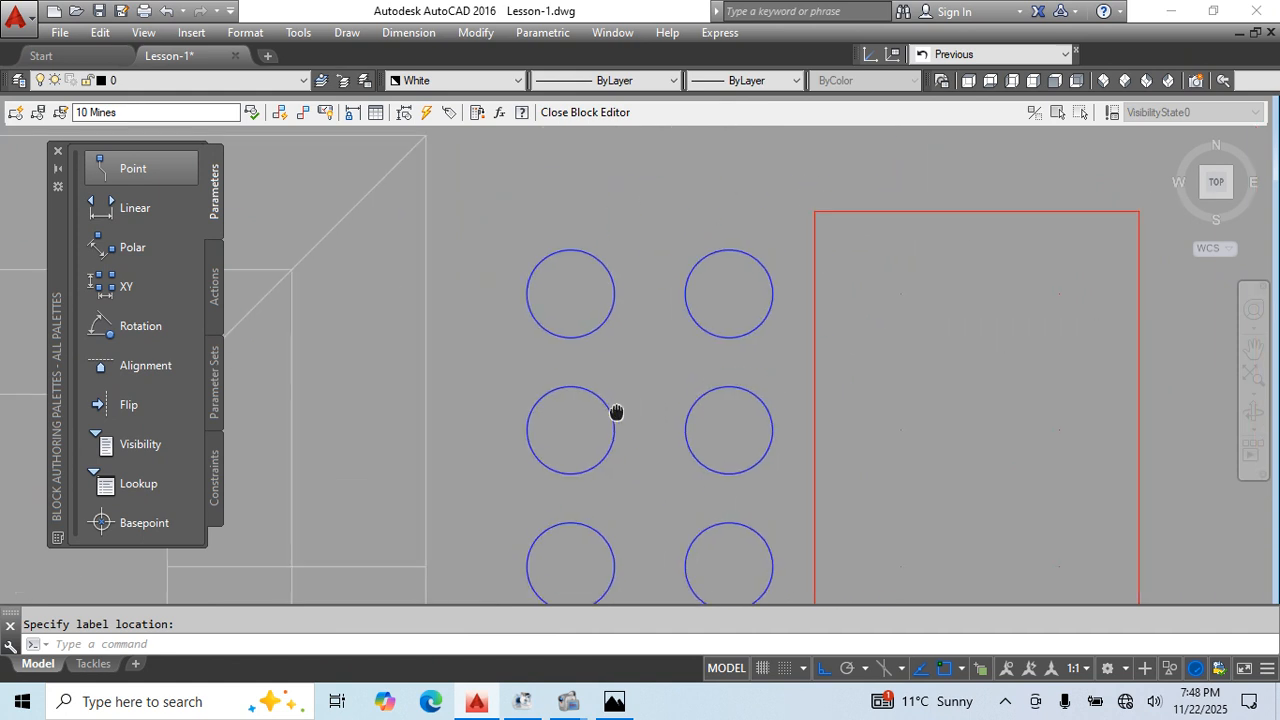
{"action": "key", "text": "Return"}
{"action": "left_click", "coordinate": [570, 294]}
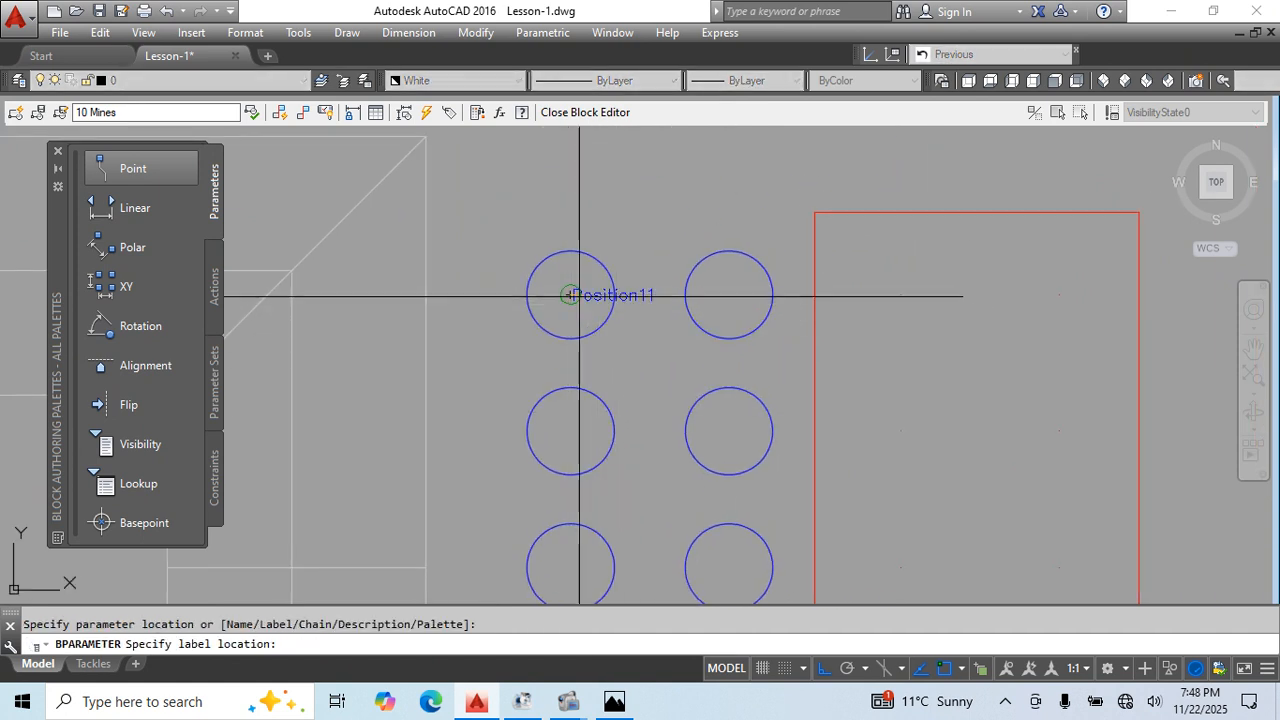
{"action": "left_click", "coordinate": [579, 297]}
- Try to place a point parameter on the top blue circle beside the red rectangle, and erase the misplaced parameter
{"action": "key", "text": "Return"}
{"action": "left_click", "coordinate": [728, 297]}
{"action": "left_click", "coordinate": [739, 322]}
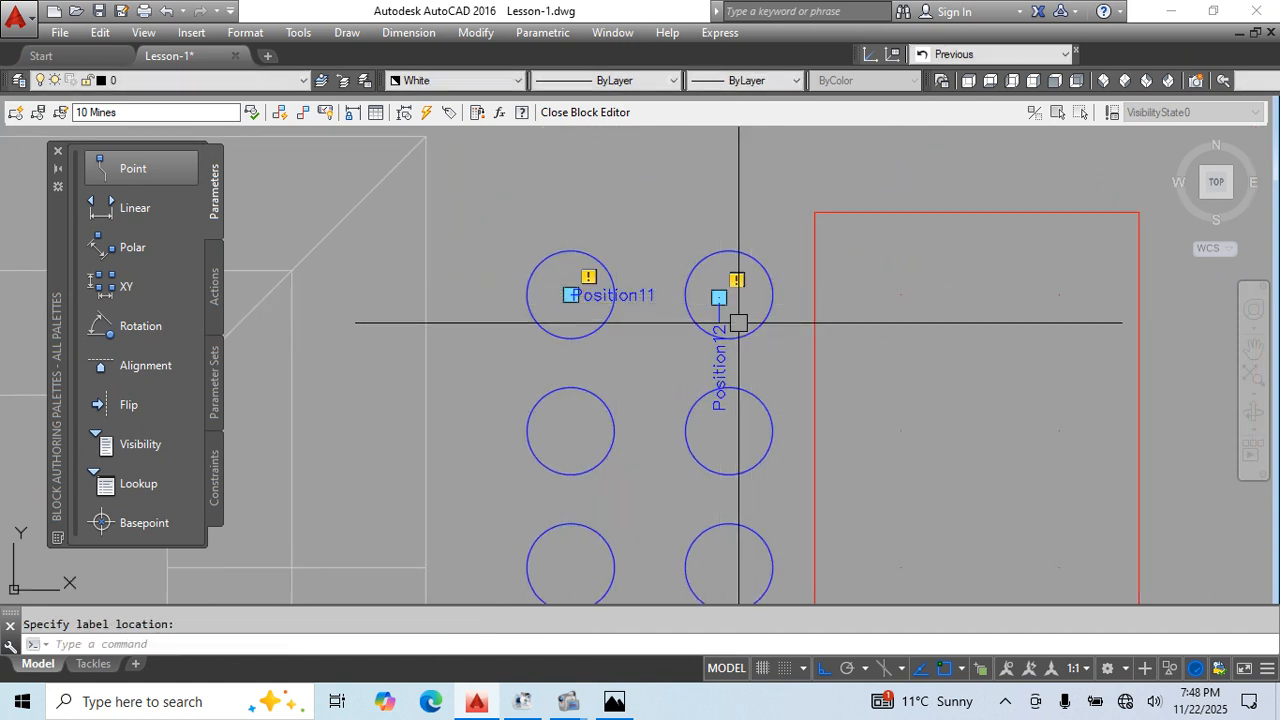
{"action": "left_click", "coordinate": [735, 305]}
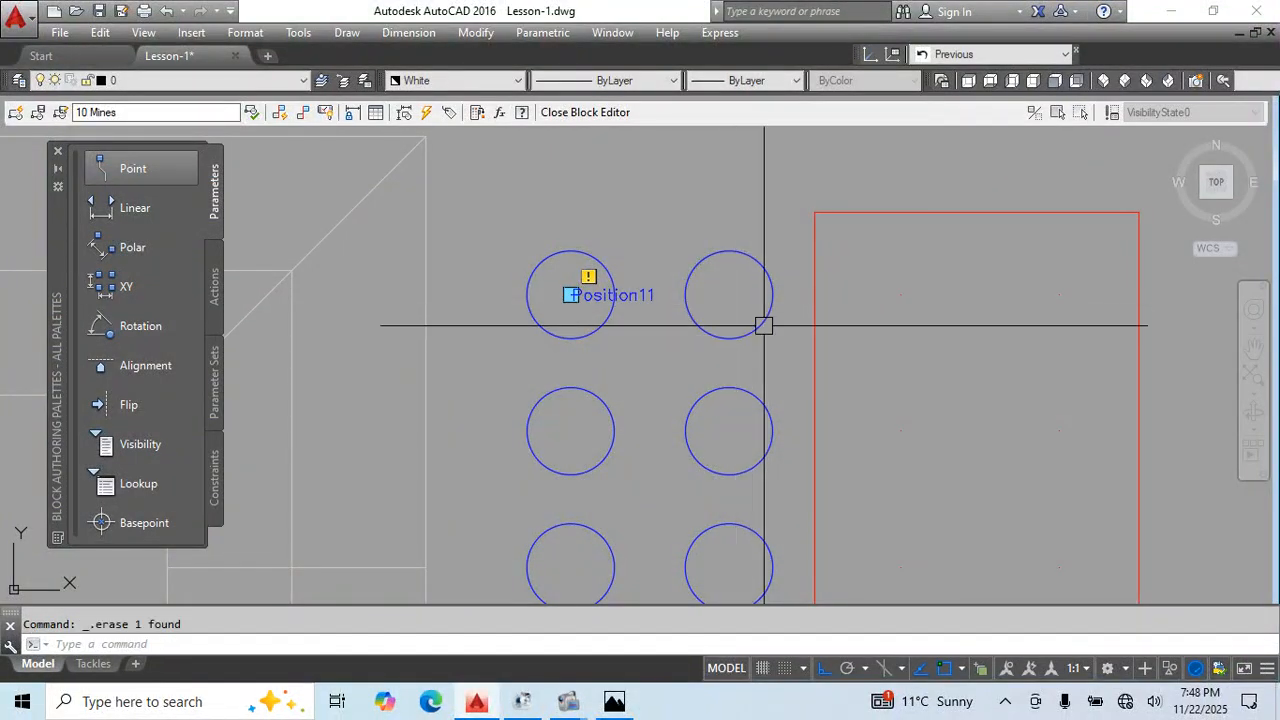
- Add point parameters with labels at the centres of the top two blue circles in the column beside the red rectangle
{"action": "left_click", "coordinate": [132, 170]}
{"action": "left_click", "coordinate": [728, 294]}
{"action": "left_click", "coordinate": [746, 290]}
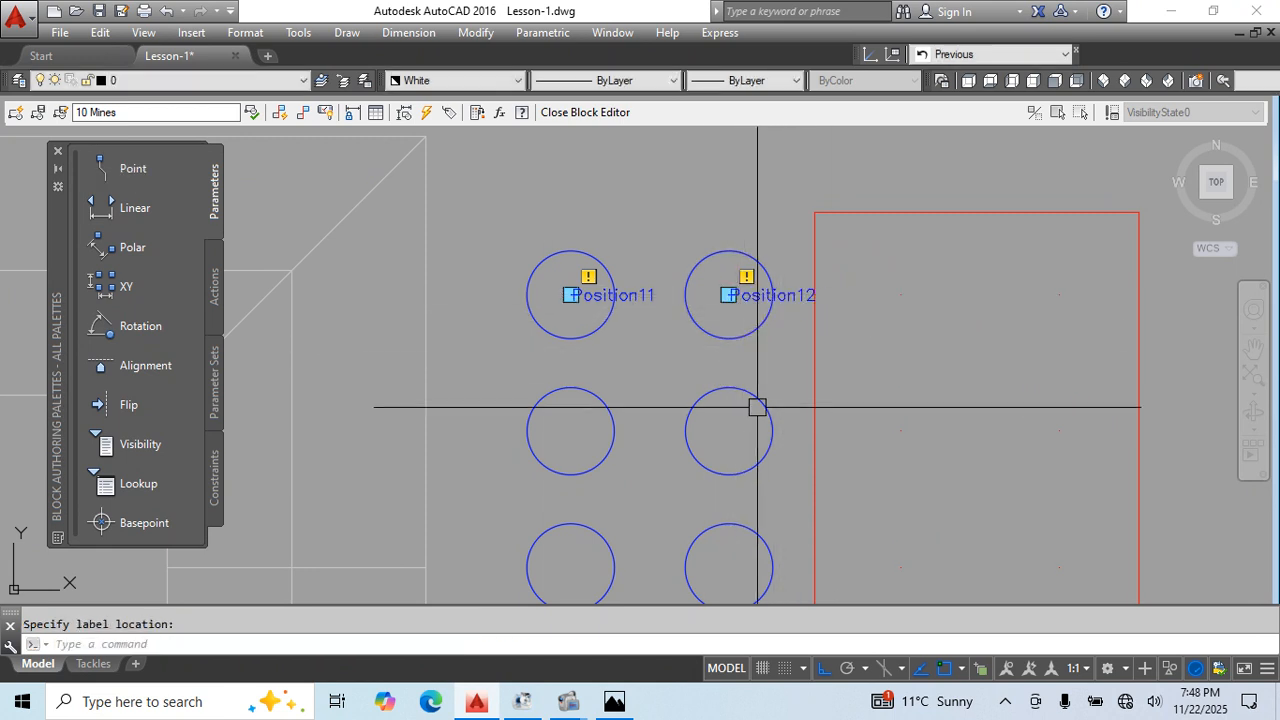
{"action": "key", "text": "Return"}
{"action": "left_click", "coordinate": [728, 431]}
{"action": "key", "text": "Return"}
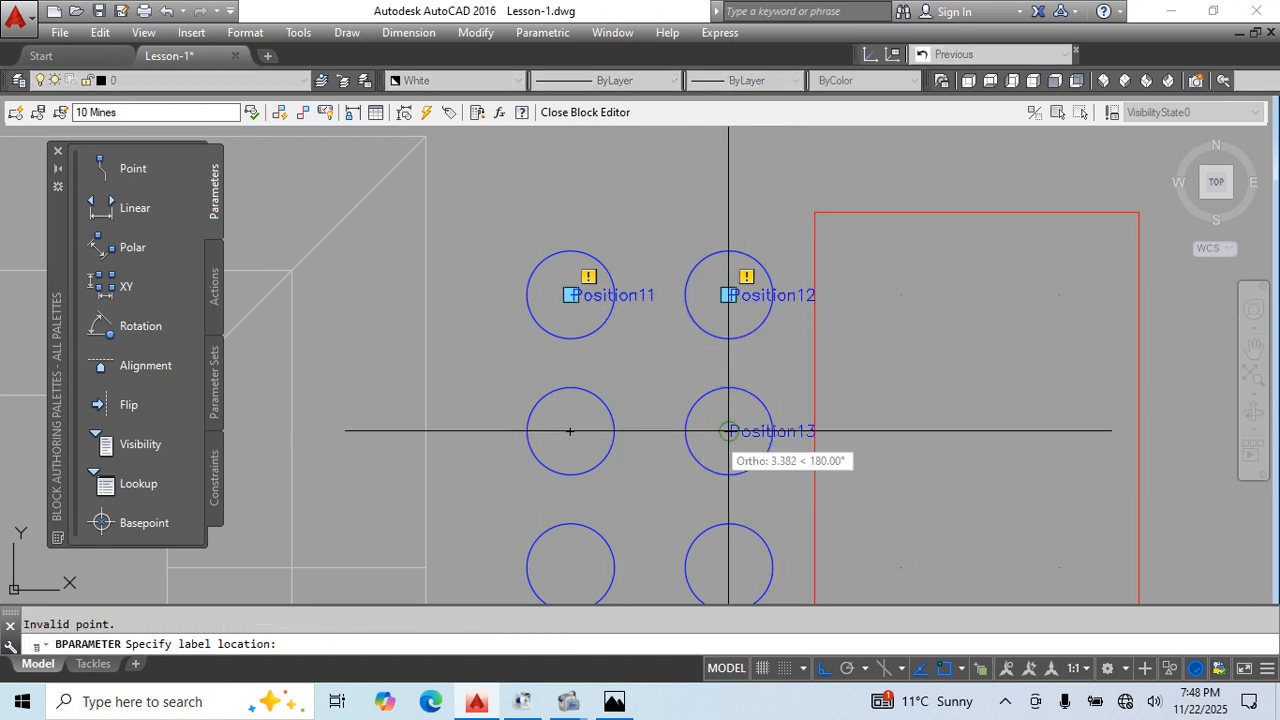
{"action": "left_click", "coordinate": [728, 431]}
- Add point parameters with labels at the centres of the second and third blue circles in the column nearest the board
{"action": "key", "text": "Return"}
{"action": "key", "text": "Return"}
{"action": "middle_click_drag", "start_coordinate": [634, 434], "coordinate": [673, 391]}
{"action": "left_click", "coordinate": [608, 388]}
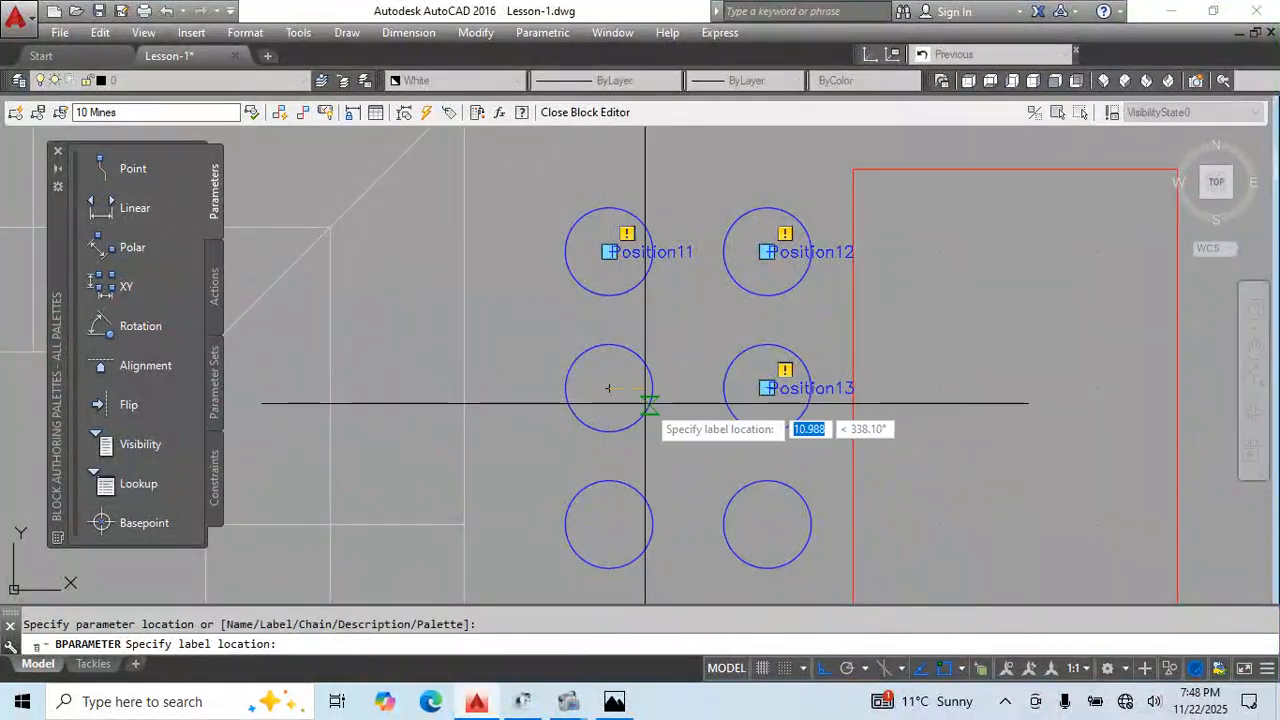
{"action": "left_click", "coordinate": [612, 390]}
{"action": "key", "text": "Return"}
{"action": "key", "text": "Return"}
{"action": "middle_click_drag", "start_coordinate": [700, 451], "coordinate": [675, 323]}
{"action": "left_click", "coordinate": [577, 390]}
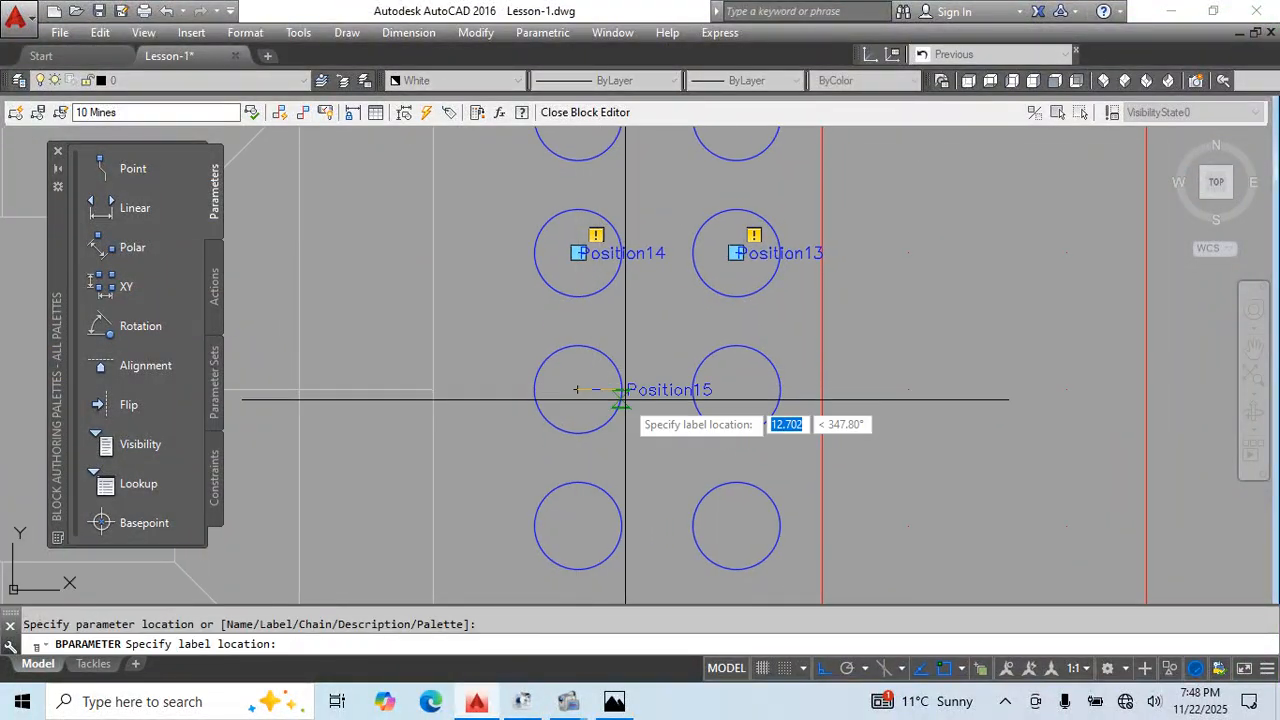
{"action": "left_click", "coordinate": [626, 399]}
- Add point parameters with labels at the centres of the third and fourth blue circles in the column beside the red rectangle
{"action": "key", "text": "Return"}
{"action": "key", "text": "Return"}
{"action": "left_click", "coordinate": [736, 390]}
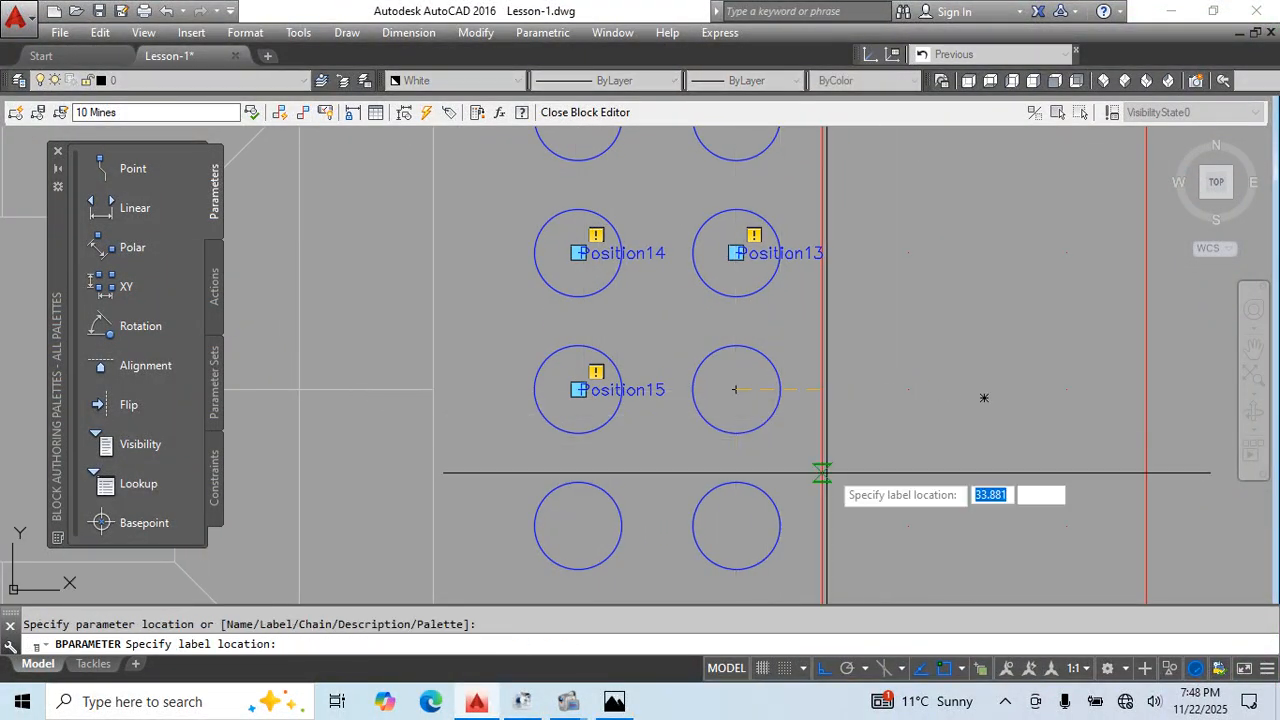
{"action": "left_click", "coordinate": [760, 391]}
{"action": "key", "text": "Return"}
{"action": "key", "text": "Return"}
{"action": "middle_click_drag", "start_coordinate": [783, 456], "coordinate": [747, 315]}
{"action": "left_click", "coordinate": [701, 385]}
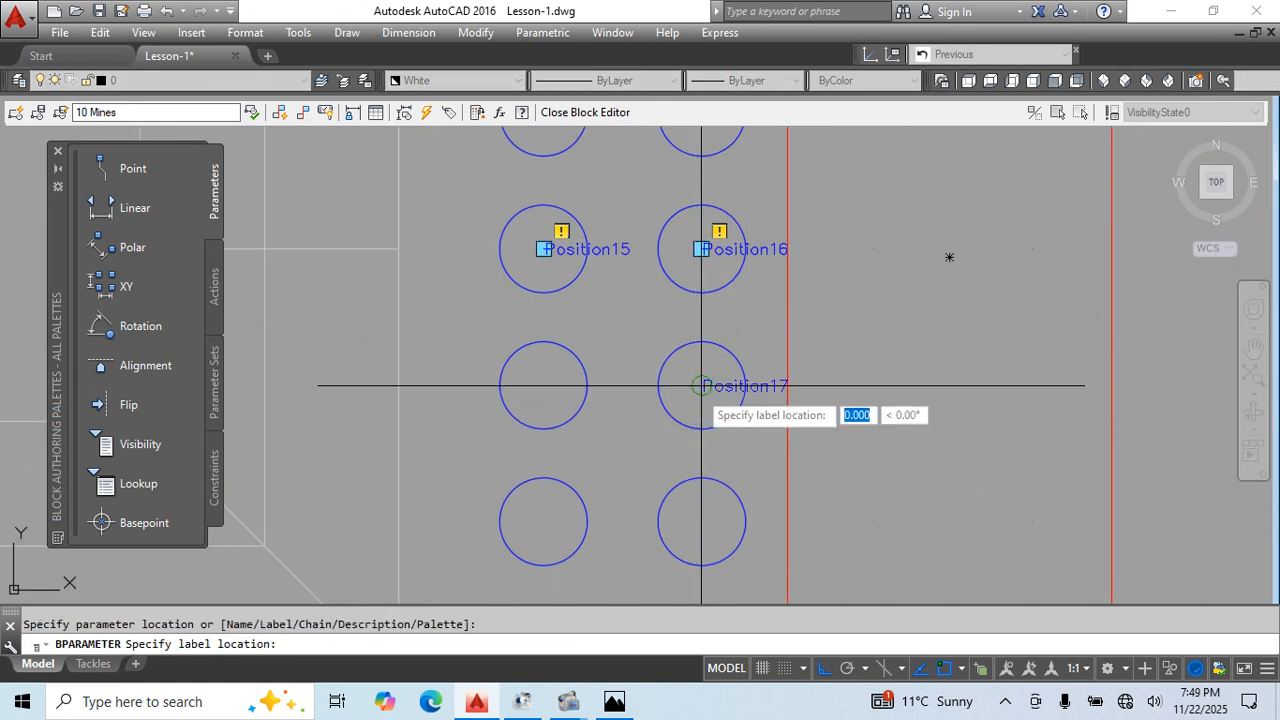
{"action": "left_click", "coordinate": [701, 385]}
- Add point parameters with labels at the centres of the fourth and fifth blue circles in the column nearest the board
{"action": "middle_click_drag", "start_coordinate": [720, 432], "coordinate": [731, 372]}
{"action": "key", "text": "Return"}
{"action": "key", "text": "Return"}
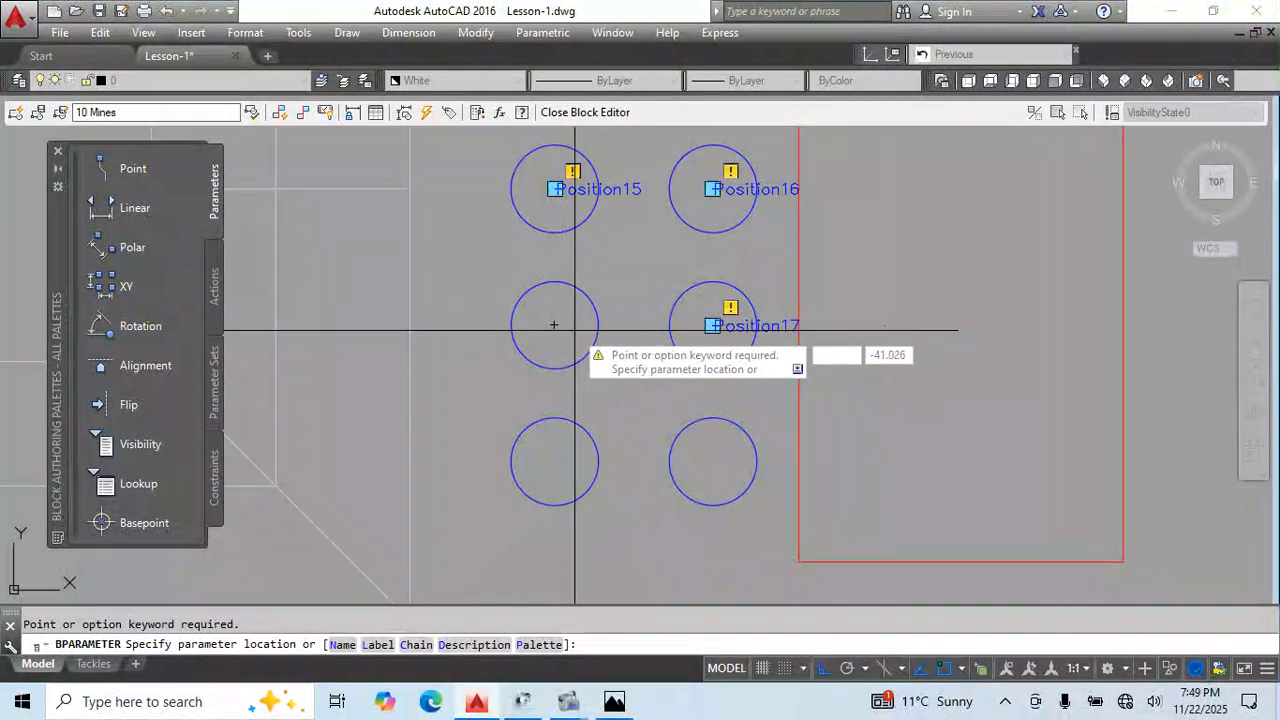
{"action": "left_click", "coordinate": [553, 325]}
{"action": "left_click", "coordinate": [553, 328]}
{"action": "key", "text": "Return"}
{"action": "key", "text": "Return"}
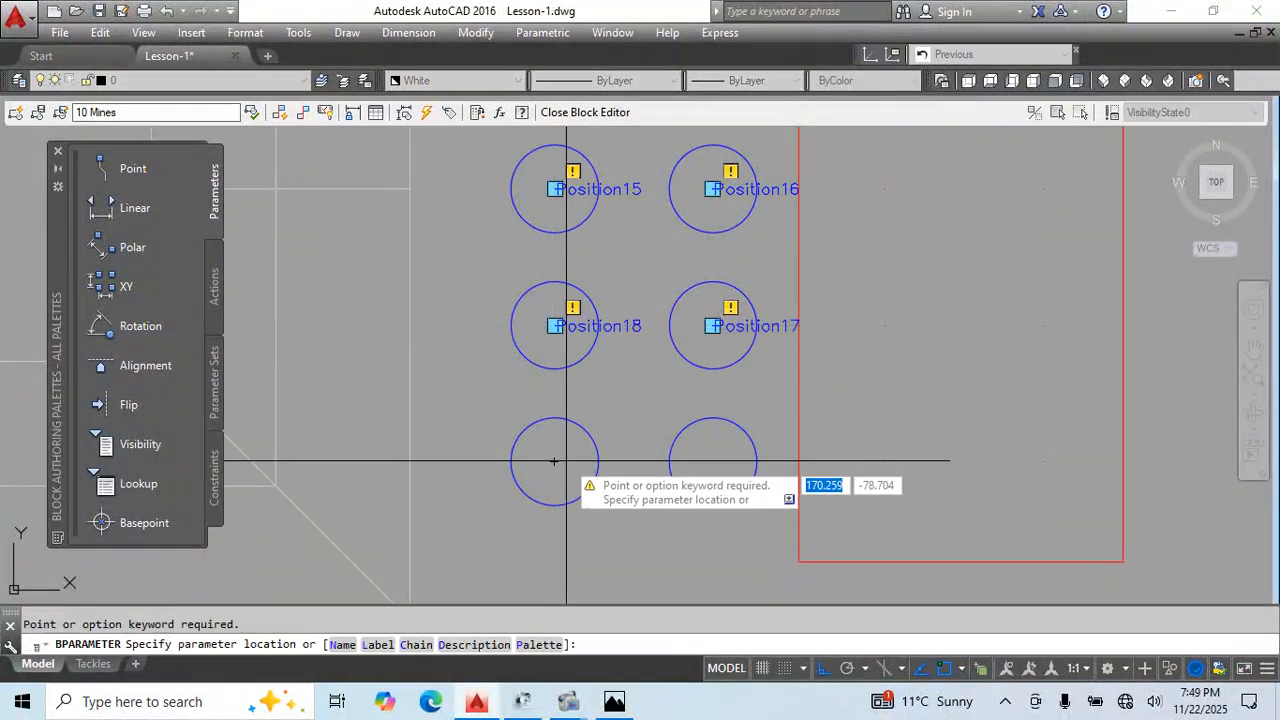
{"action": "left_click", "coordinate": [553, 461]}
{"action": "left_click", "coordinate": [553, 461]}
- Place a point parameter with its label at the centre of the bottom blue circle beside the red rectangle and end the command
{"action": "key", "text": "Return"}
{"action": "key", "text": "Return"}
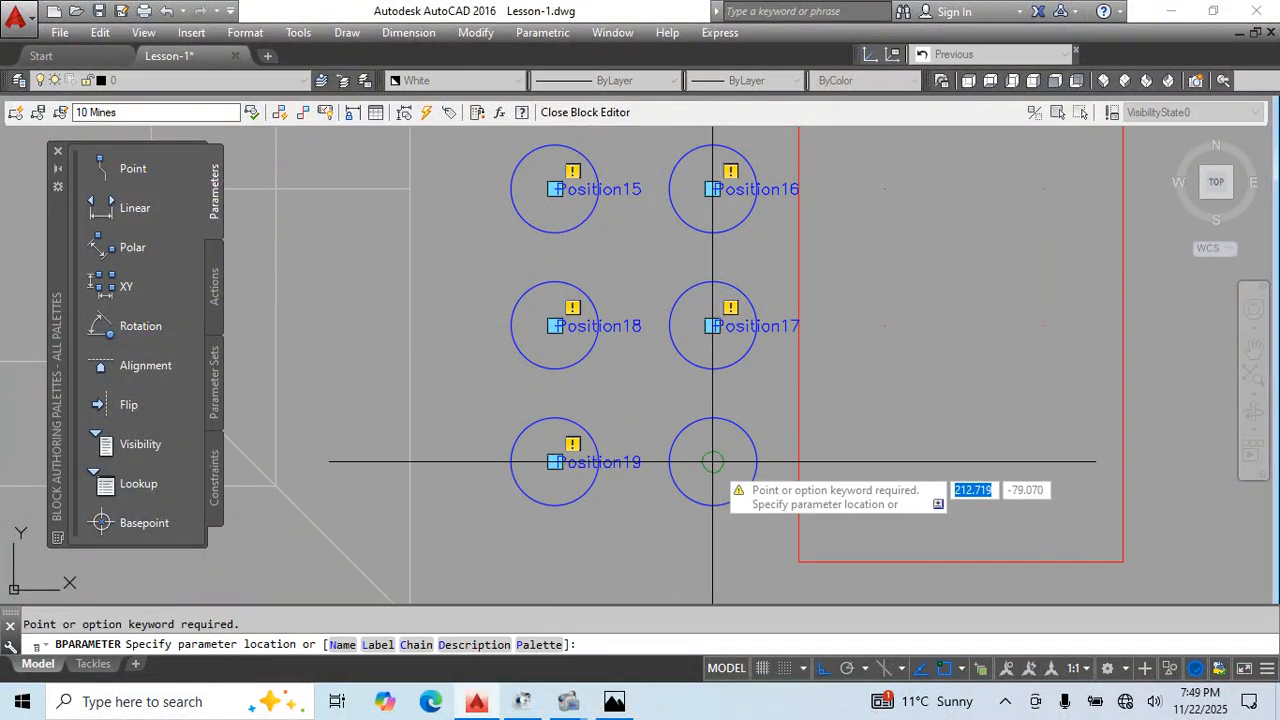
{"action": "left_click", "coordinate": [712, 461]}
{"action": "left_click", "coordinate": [712, 462]}
{"action": "key", "text": "Return"}
{"action": "key", "text": "Return"}
{"action": "scroll", "coordinate": [743, 475], "scroll_direction": "down", "scroll_amount": 5}
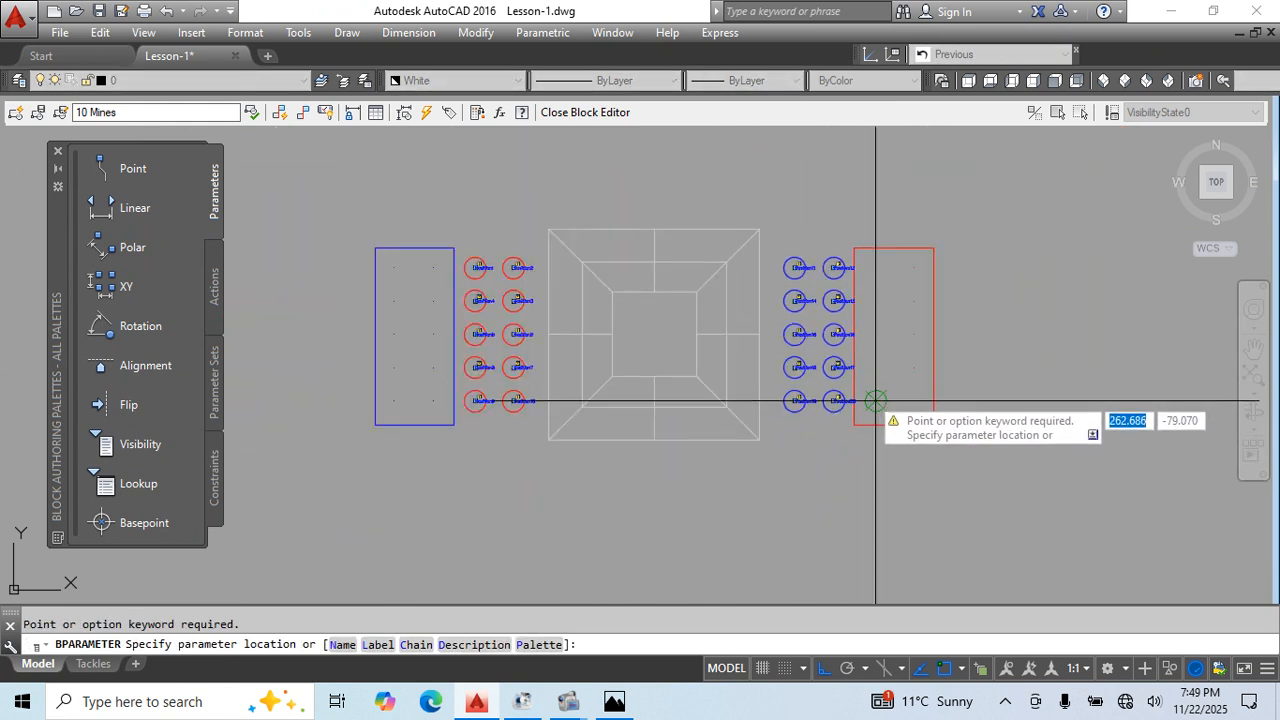
{"action": "key", "text": "Escape"}
{"action": "scroll", "coordinate": [849, 430], "scroll_direction": "up", "scroll_amount": 5}
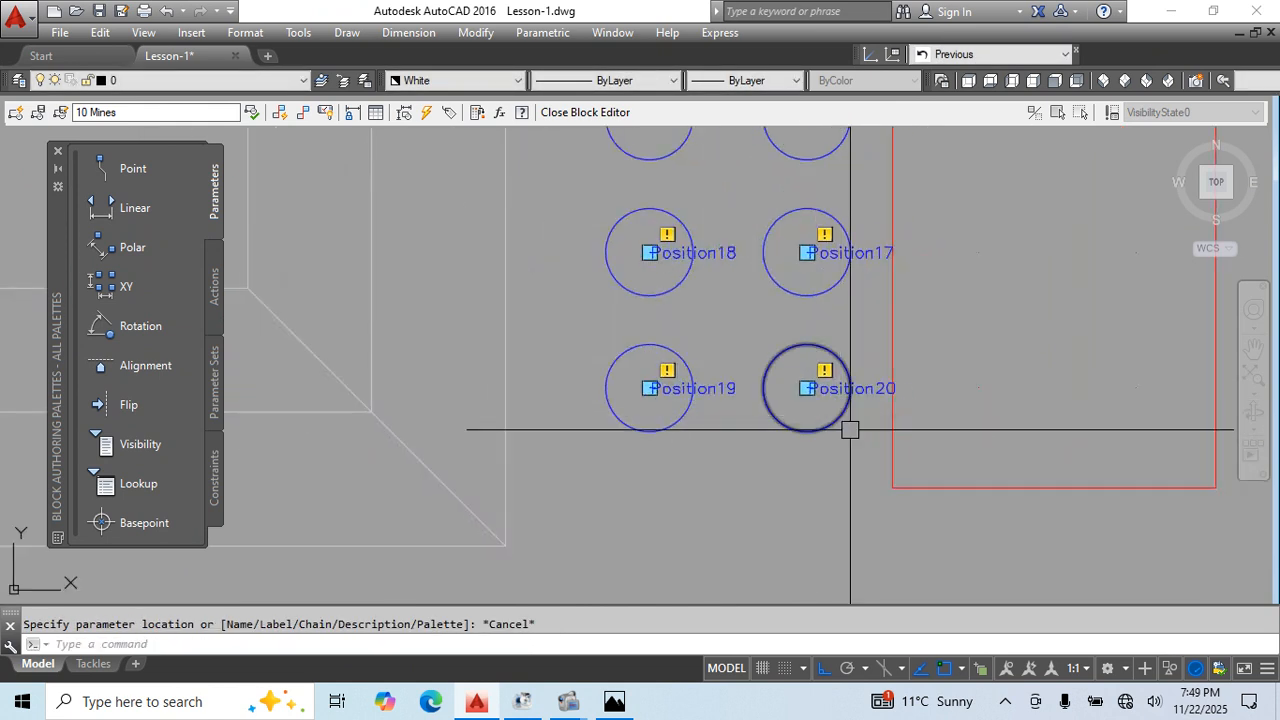
{"action": "scroll", "coordinate": [852, 428], "scroll_direction": "down", "scroll_amount": 5}
{"action": "middle_click_drag", "start_coordinate": [903, 423], "coordinate": [899, 450]}
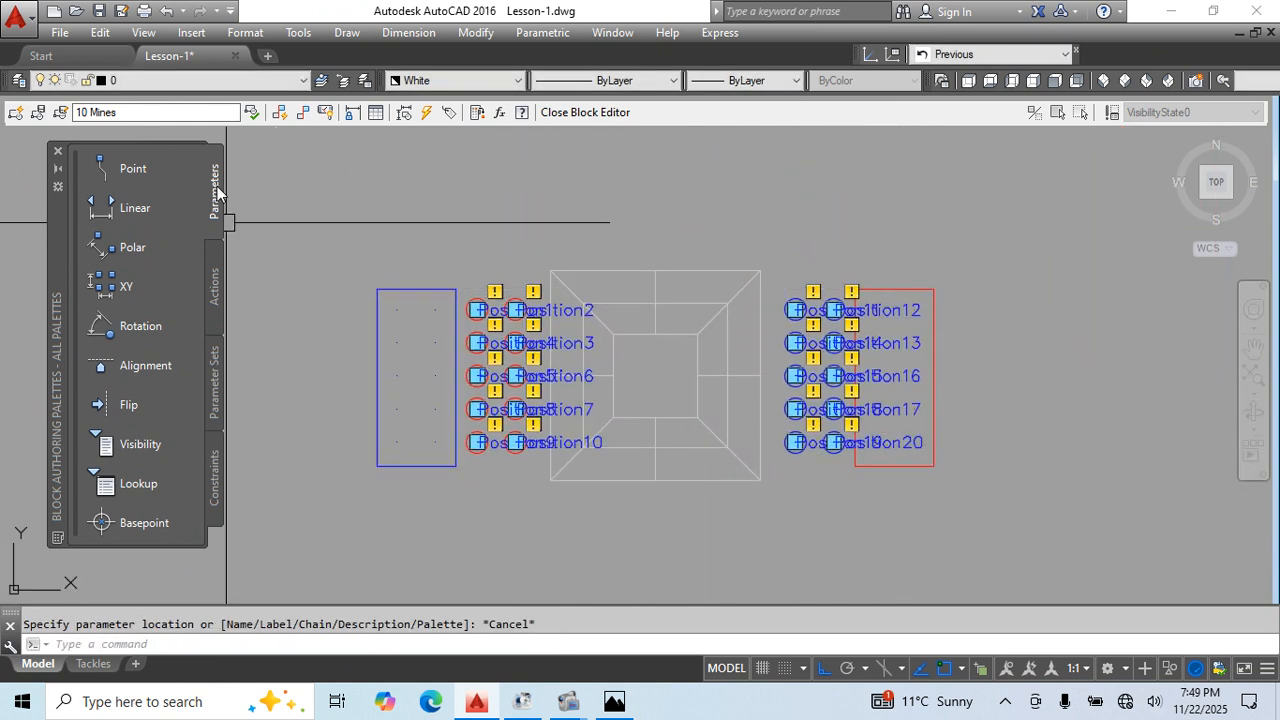
- Assign a Move action to the point parameter of the top red circle beside the blue rectangle, with that circle as its object
{"action": "left_click", "coordinate": [215, 285]}
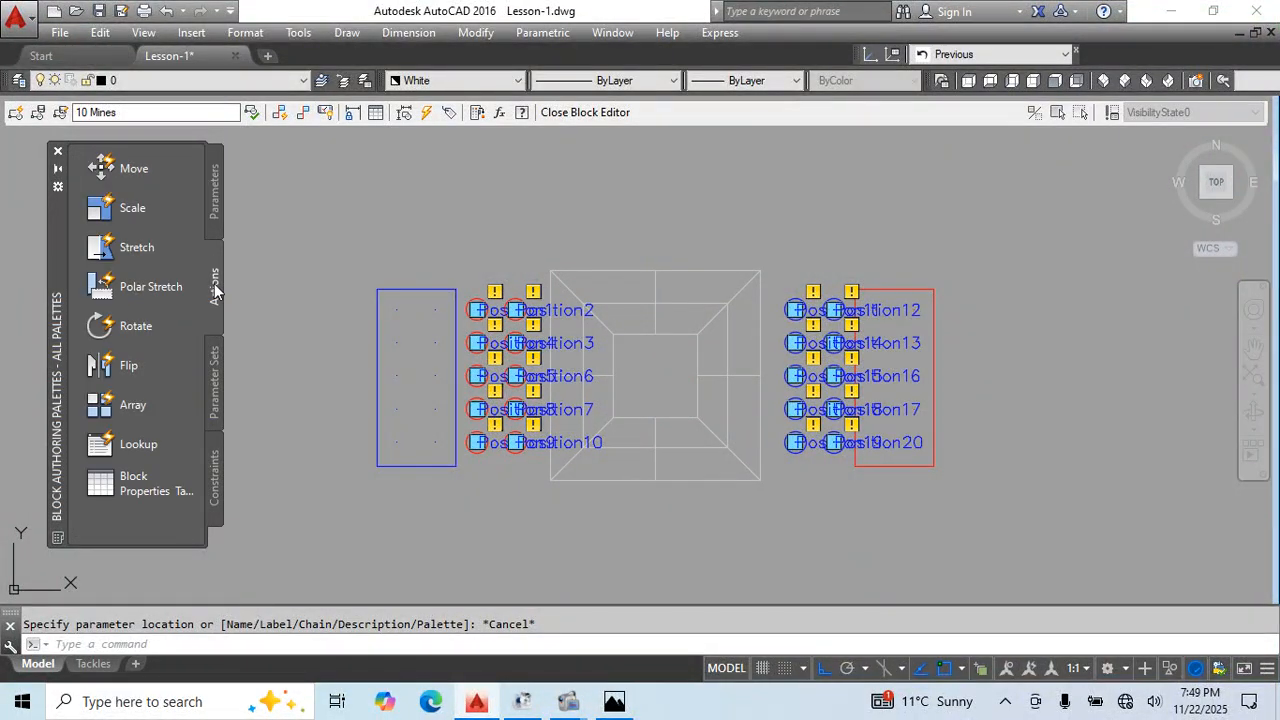
{"action": "left_click", "coordinate": [133, 170]}
{"action": "scroll", "coordinate": [580, 385], "scroll_direction": "up", "scroll_amount": 4}
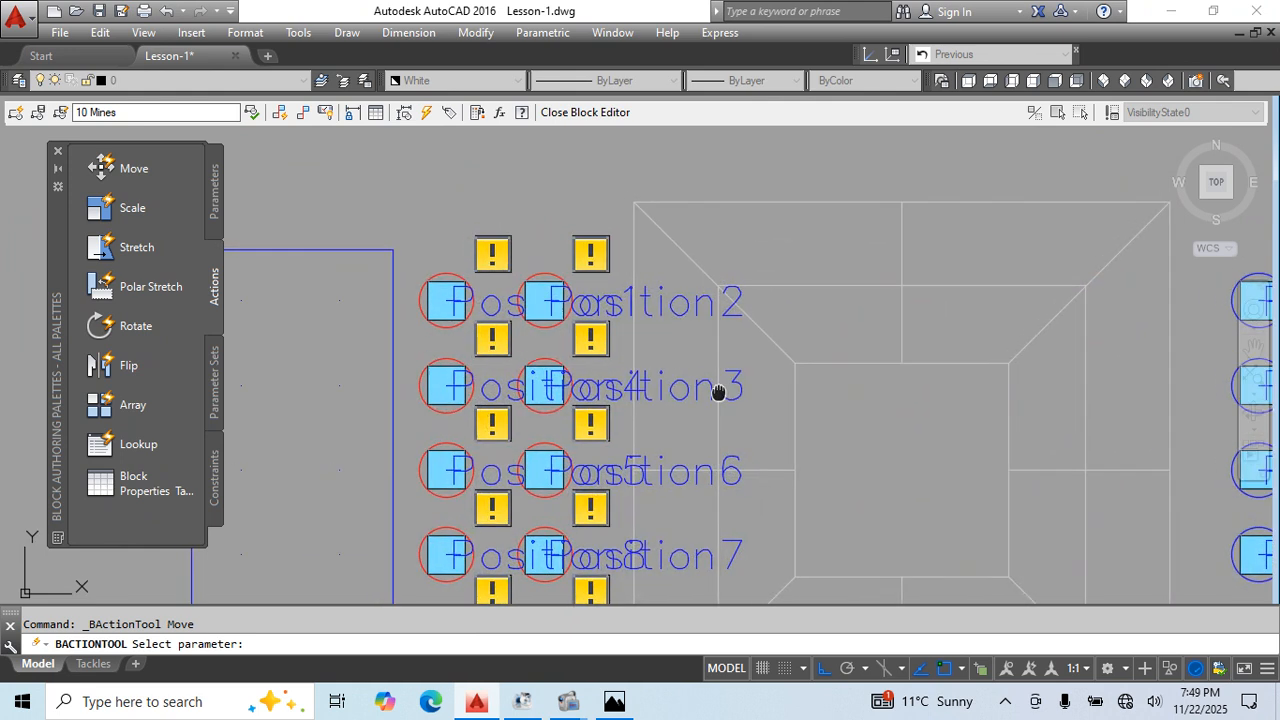
{"action": "scroll", "coordinate": [509, 329], "scroll_direction": "up", "scroll_amount": 5}
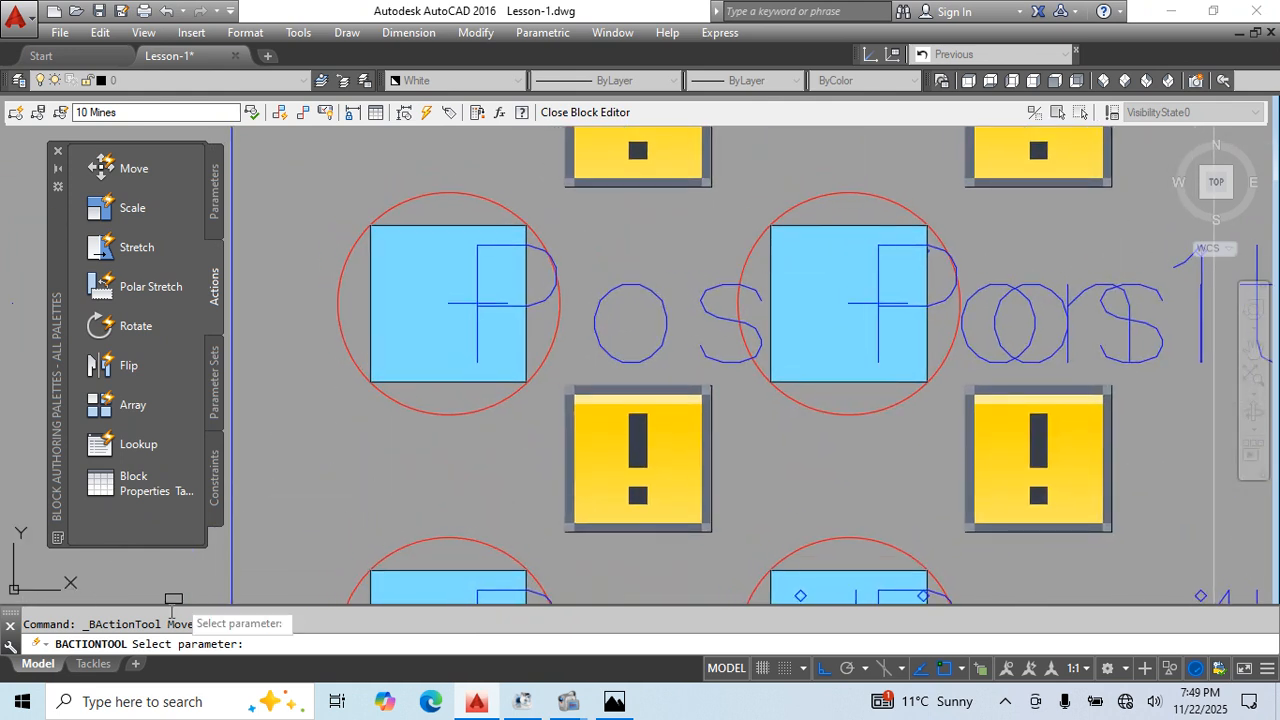
{"action": "left_click", "coordinate": [635, 275]}
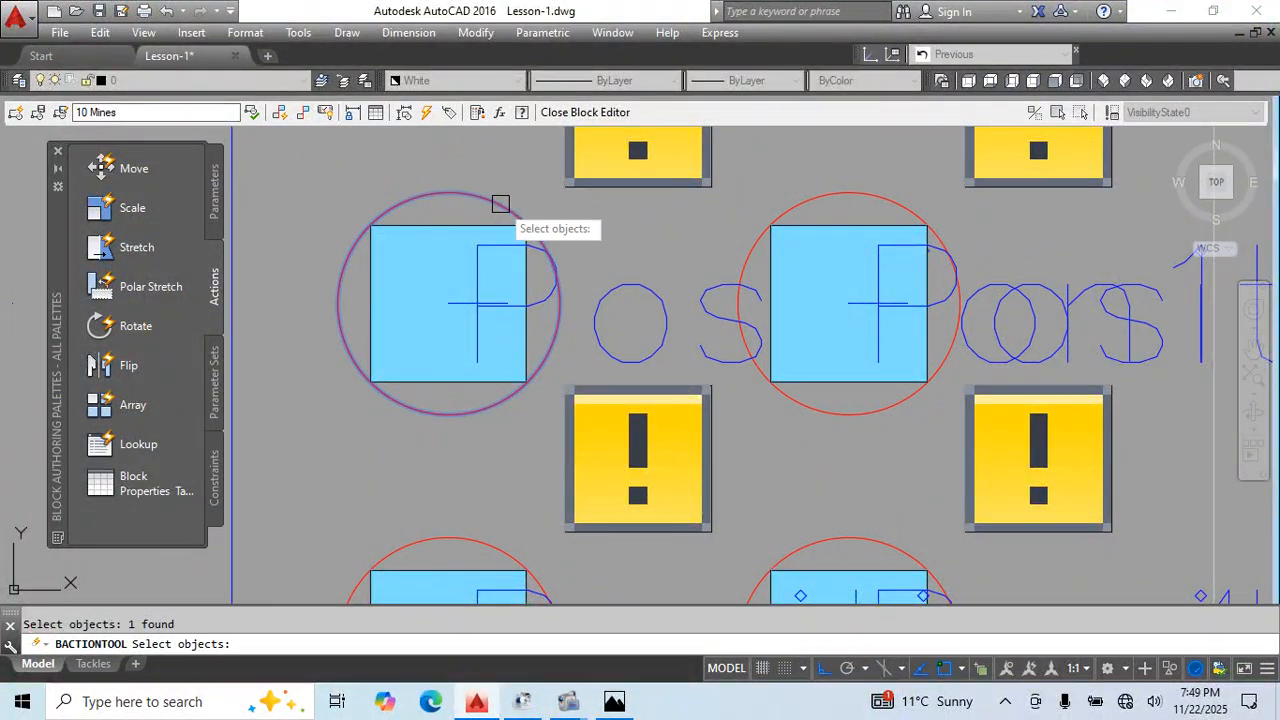
{"action": "key", "text": "Return"}
- Assign a Move action to the top point parameter in the red column nearest the board, with its circle as the object
{"action": "middle_click_drag", "start_coordinate": [626, 262], "coordinate": [437, 250]}
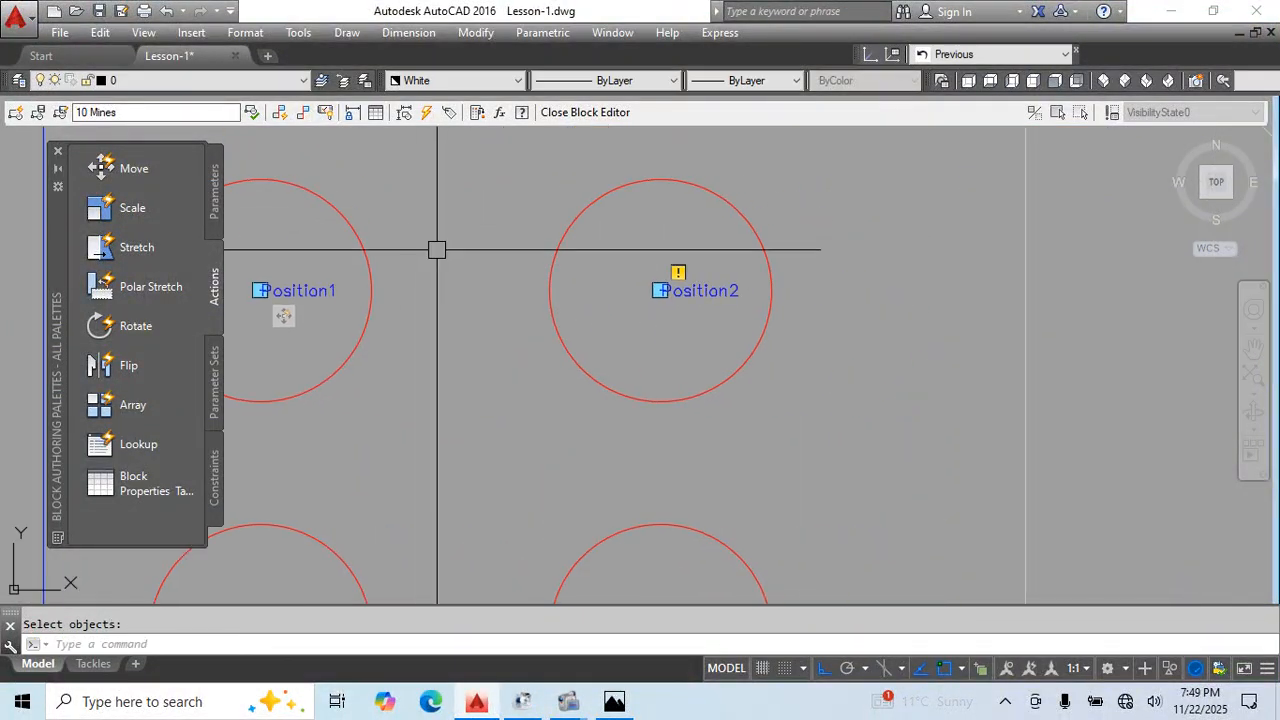
{"action": "left_click", "coordinate": [699, 337]}
{"action": "left_click", "coordinate": [731, 382]}
{"action": "key", "text": "Return"}
- Assign Move actions to both point parameters in the second row of red circles, each with its own circle as the object
{"action": "middle_click_drag", "start_coordinate": [728, 498], "coordinate": [754, 249]}
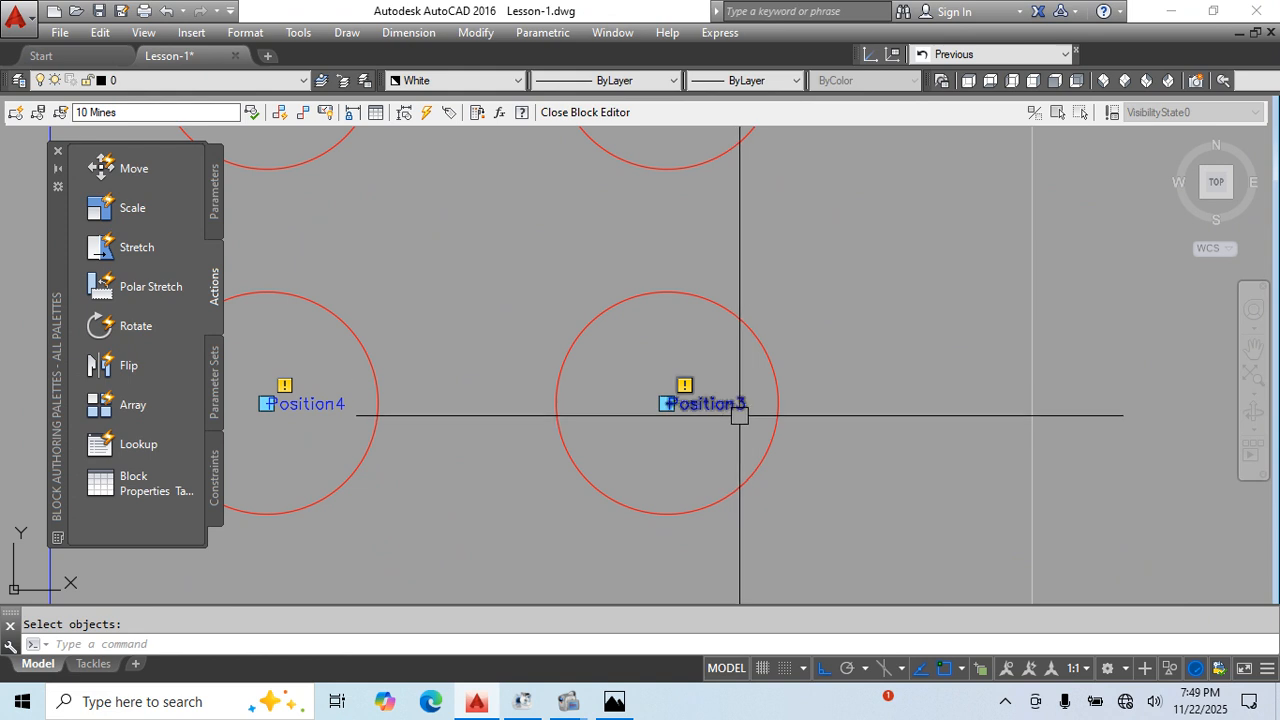
{"action": "key", "text": "Return"}
{"action": "left_click", "coordinate": [730, 406]}
{"action": "left_click", "coordinate": [768, 446]}
{"action": "key", "text": "Return"}
{"action": "key", "text": "Return"}
{"action": "middle_click_drag", "start_coordinate": [578, 457], "coordinate": [886, 377]}
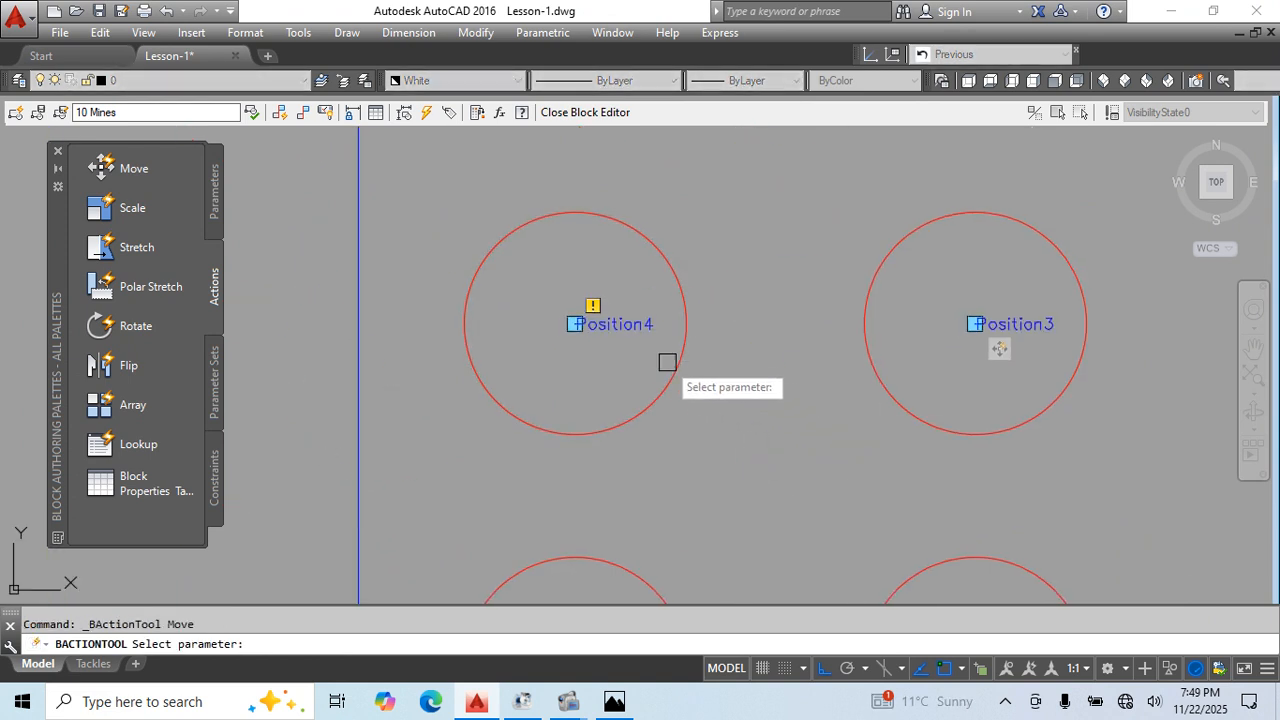
{"action": "left_click", "coordinate": [645, 356]}
{"action": "left_click", "coordinate": [665, 391]}
{"action": "key", "text": "Return"}
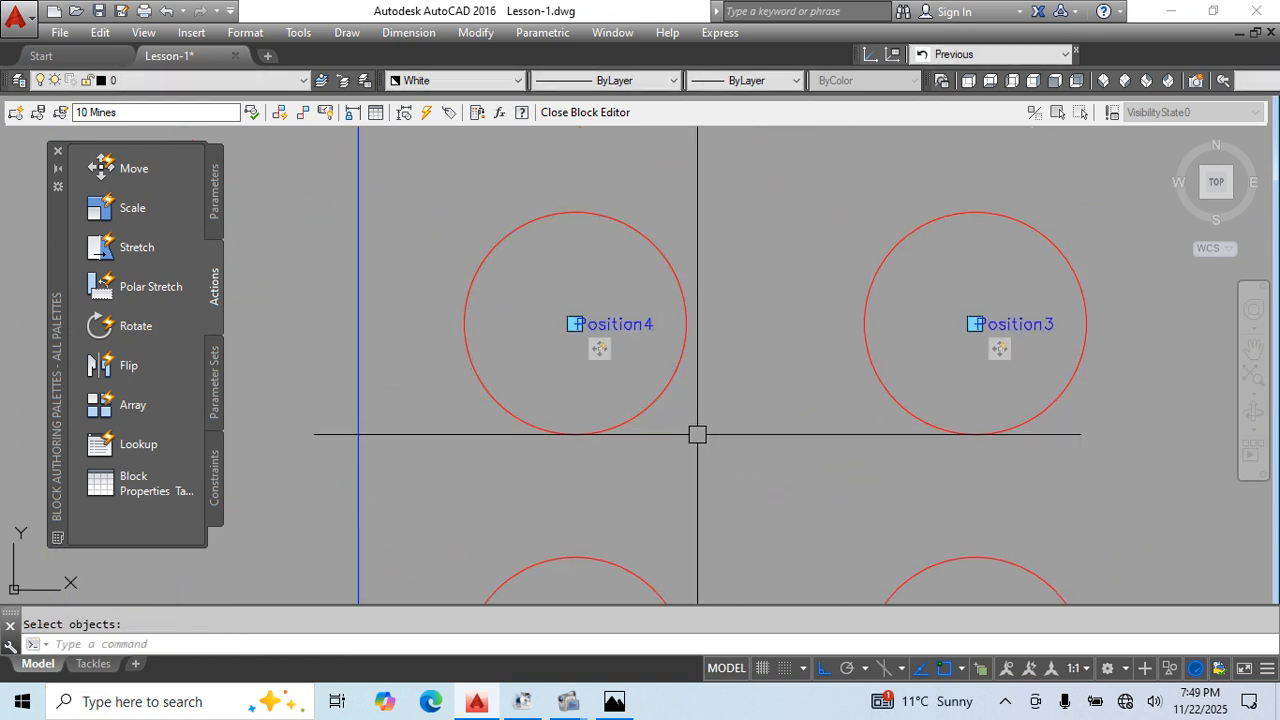
- Assign Move actions to both point parameters in the third row of red circles, each with its own circle as the object
{"action": "key", "text": "Return"}
{"action": "middle_click_drag", "start_coordinate": [697, 434], "coordinate": [604, 110]}
{"action": "left_click", "coordinate": [565, 352]}
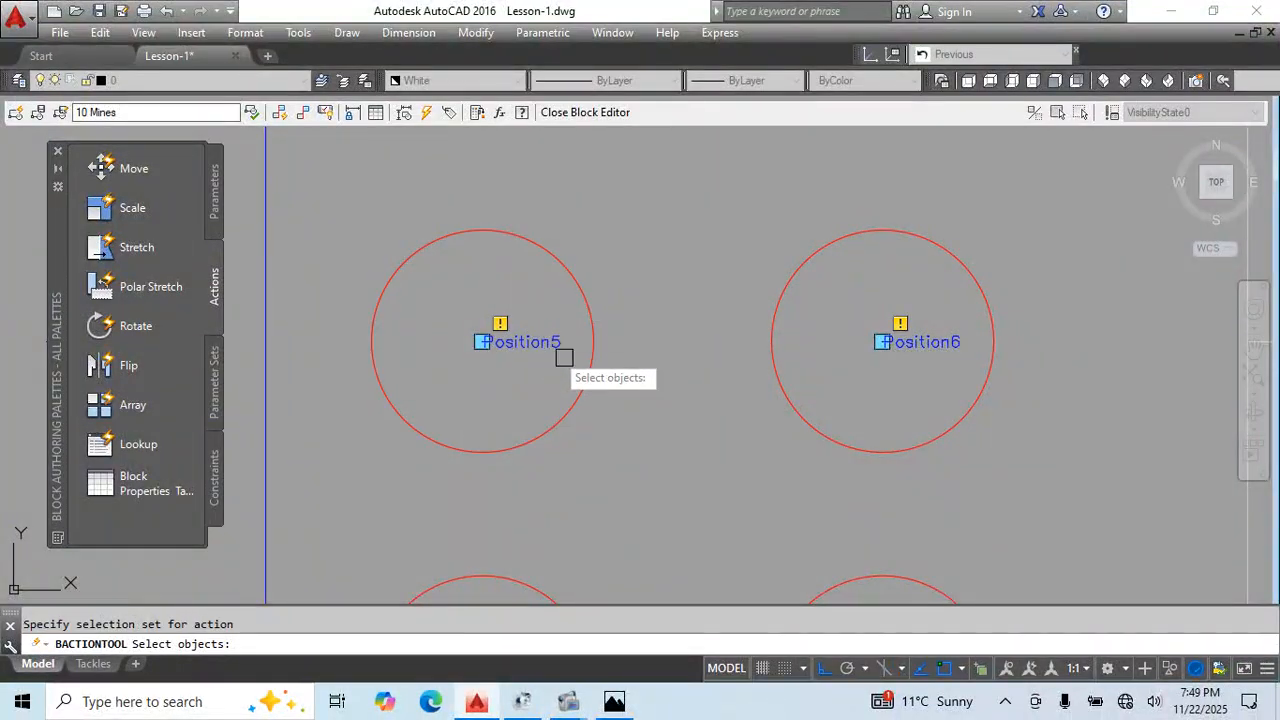
{"action": "left_click", "coordinate": [590, 368]}
{"action": "key", "text": "Return"}
{"action": "key", "text": "Return"}
{"action": "left_click", "coordinate": [920, 349]}
{"action": "left_click", "coordinate": [968, 416]}
{"action": "key", "text": "Return"}
- Assign a Move action to the fourth-row point parameter in the red column nearest the board, with its circle as the object
{"action": "key", "text": "Return"}
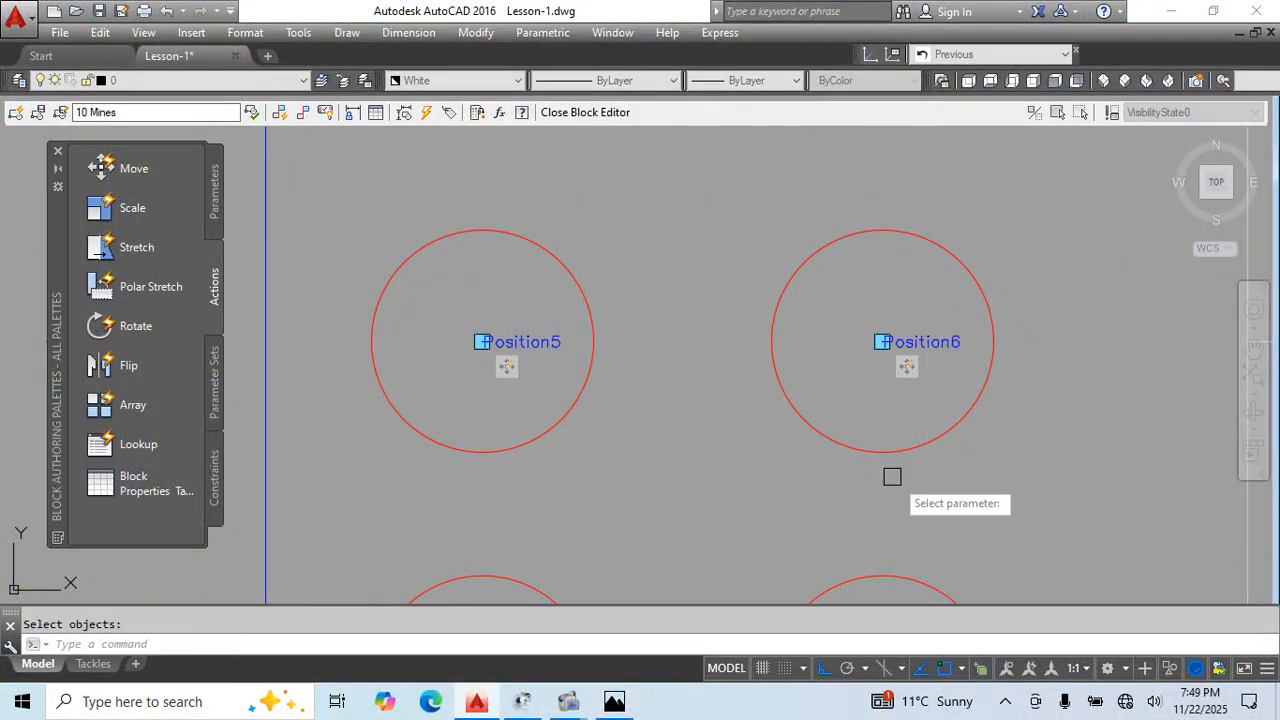
{"action": "middle_click_drag", "start_coordinate": [891, 477], "coordinate": [723, 316]}
{"action": "left_click", "coordinate": [743, 353]}
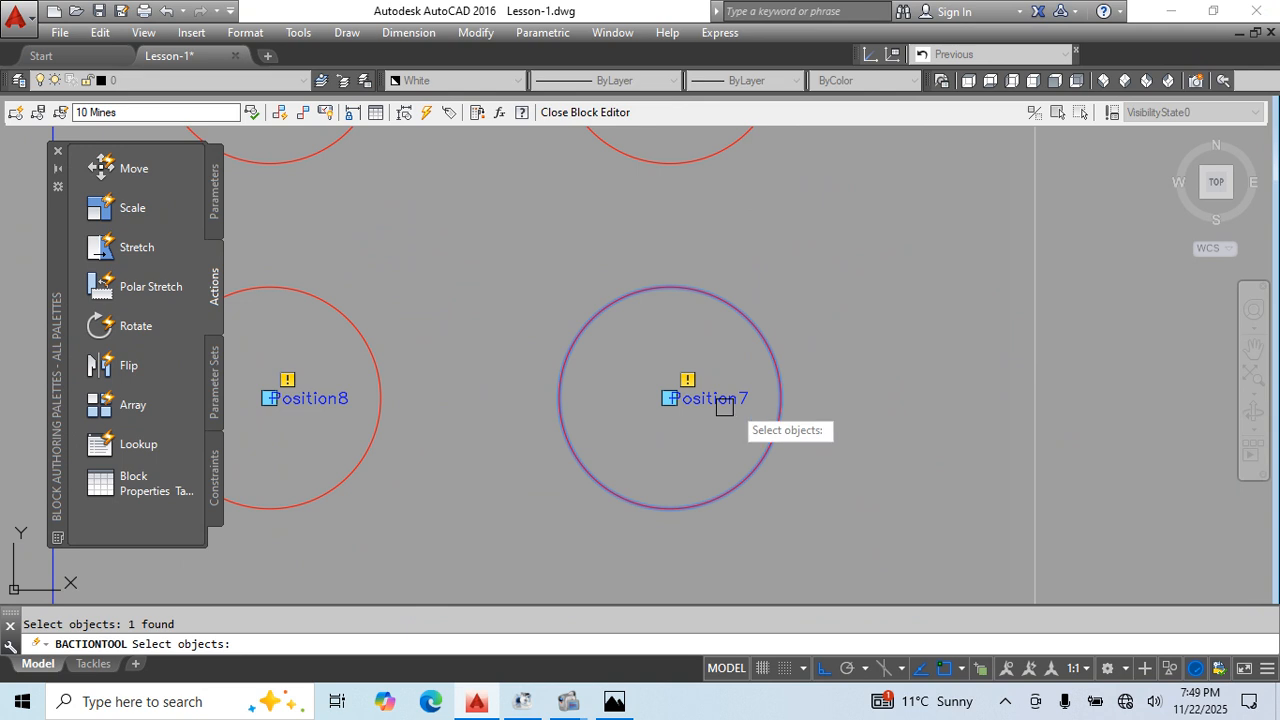
{"action": "key", "text": "Return"}
{"action": "key", "text": "Return"}
{"action": "middle_click_drag", "start_coordinate": [433, 406], "coordinate": [666, 400]}
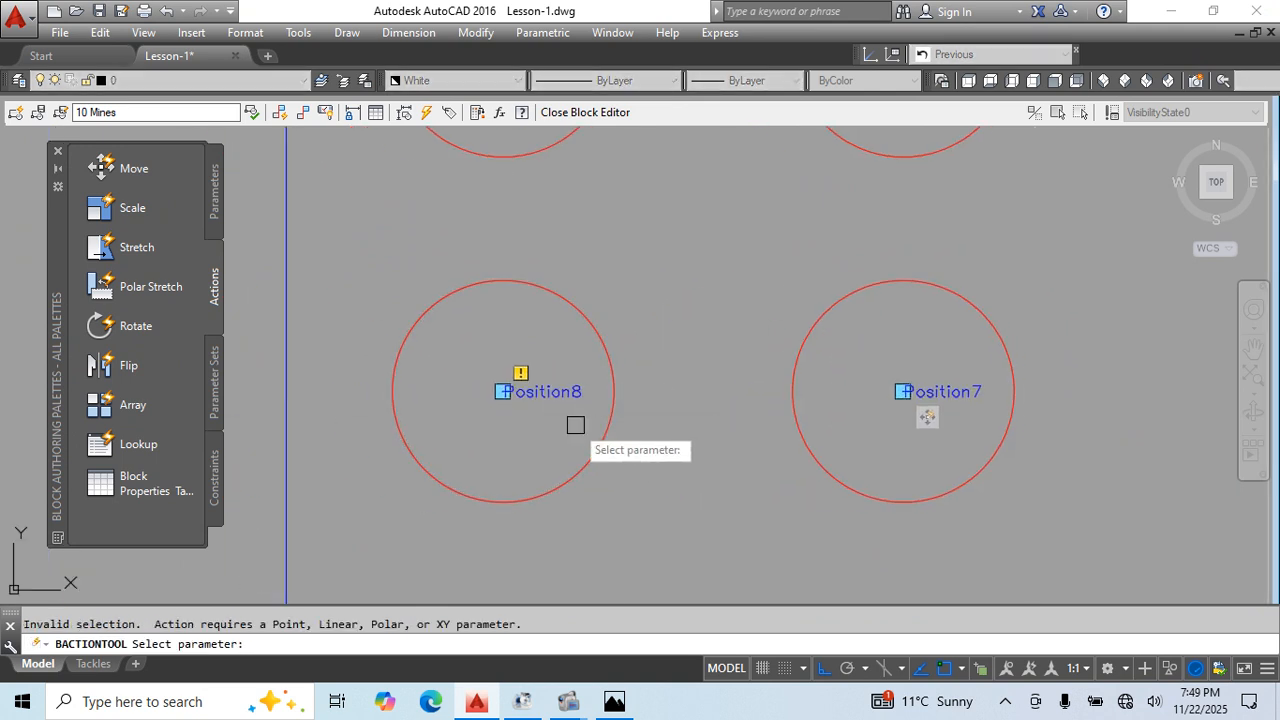
{"action": "key", "text": "Escape"}
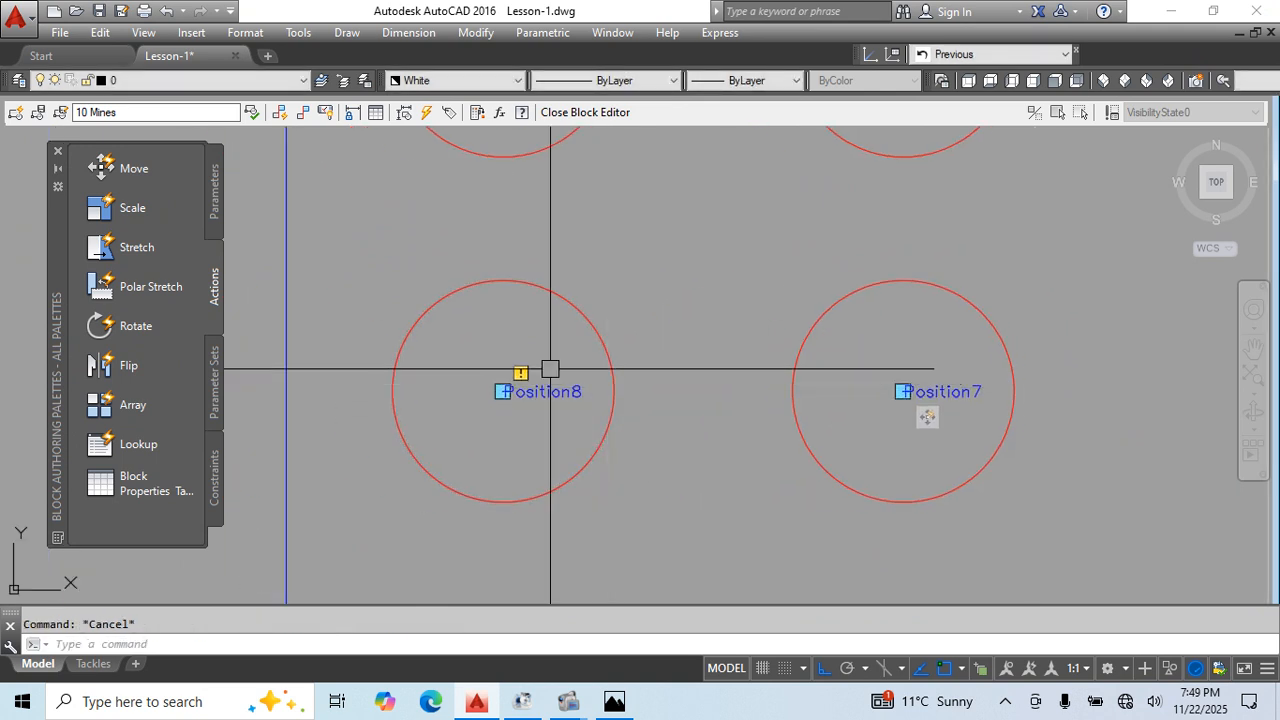
- Assign a Move action to the fourth-row point parameter in the red column farther from the board, with its circle as the object
{"action": "left_click", "coordinate": [134, 170]}
{"action": "left_click", "coordinate": [566, 391]}
{"action": "left_click", "coordinate": [568, 392]}
{"action": "left_click", "coordinate": [591, 461]}
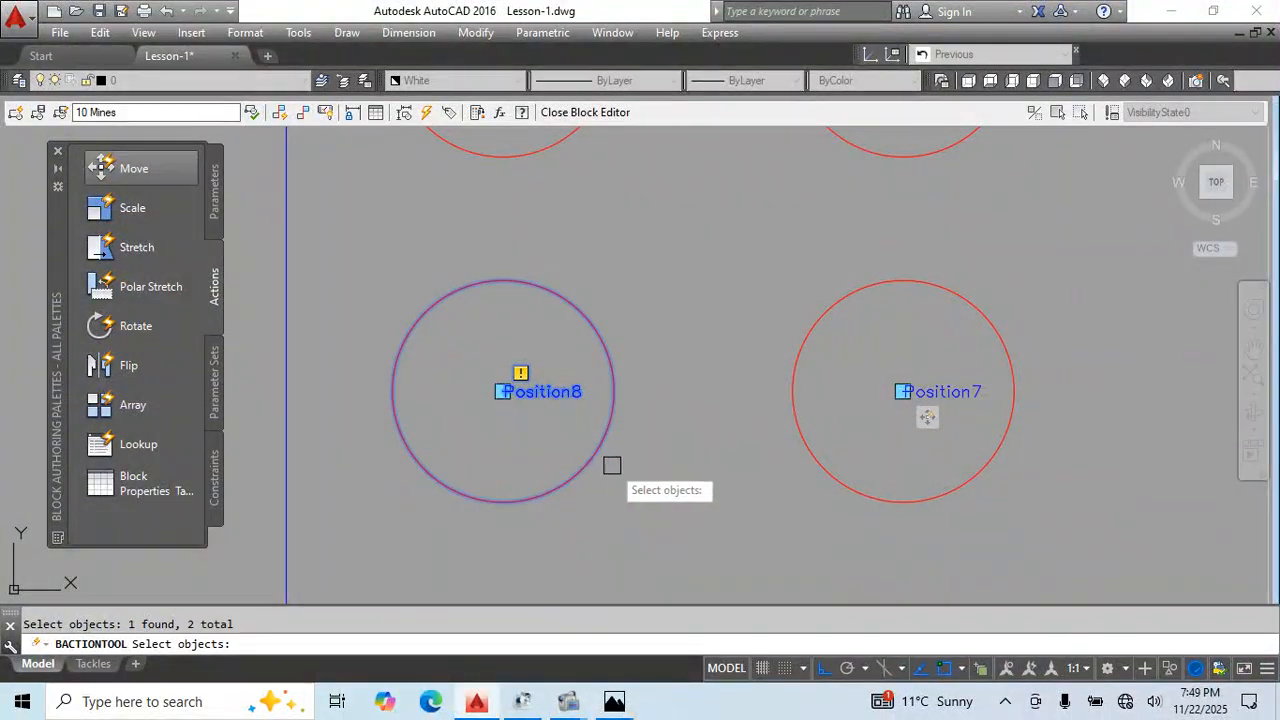
{"action": "key", "text": "Return"}
- Assign Move actions to both point parameters in the top row of blue circles, each with its own circle as the object
{"action": "key", "text": "Return"}
{"action": "middle_click_drag", "start_coordinate": [832, 499], "coordinate": [673, 393]}
{"action": "scroll", "coordinate": [673, 393], "scroll_direction": "down", "scroll_amount": 6}
{"action": "middle_click_drag", "start_coordinate": [858, 343], "coordinate": [622, 514]}
{"action": "middle_click_drag", "start_coordinate": [840, 521], "coordinate": [533, 380]}
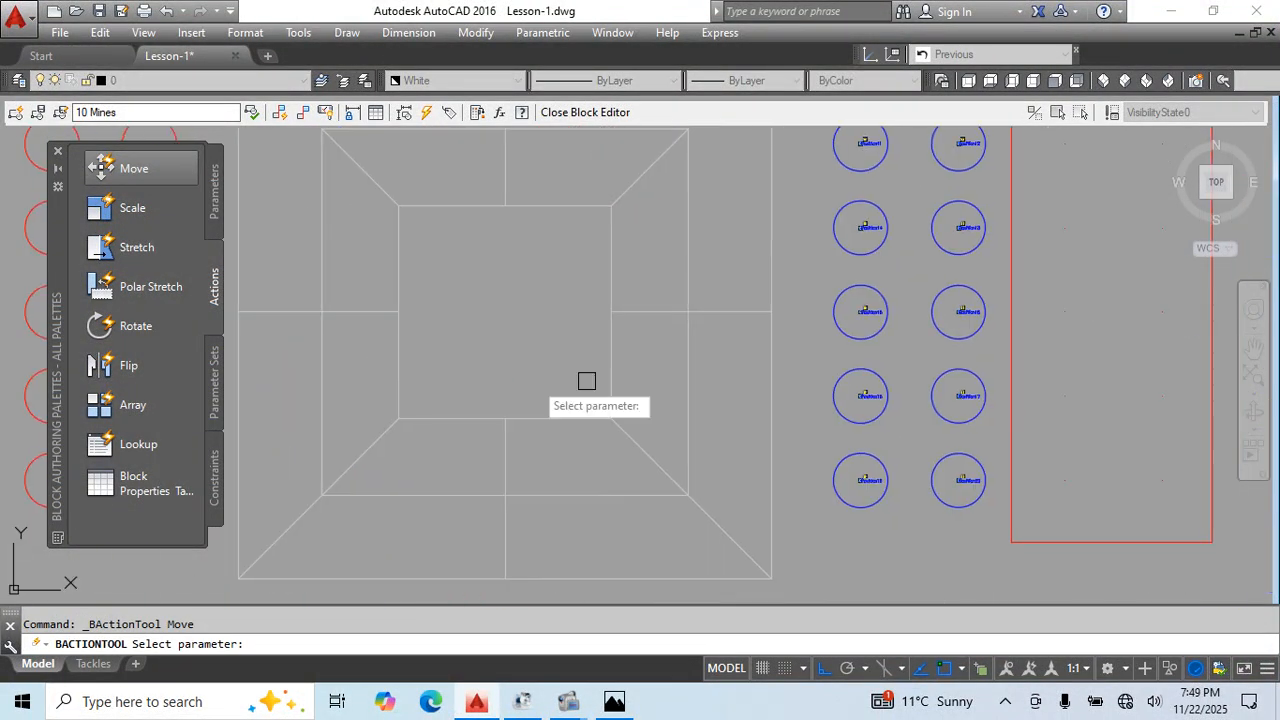
{"action": "middle_click_drag", "start_coordinate": [984, 368], "coordinate": [824, 454]}
{"action": "scroll", "coordinate": [704, 212], "scroll_direction": "up", "scroll_amount": 6}
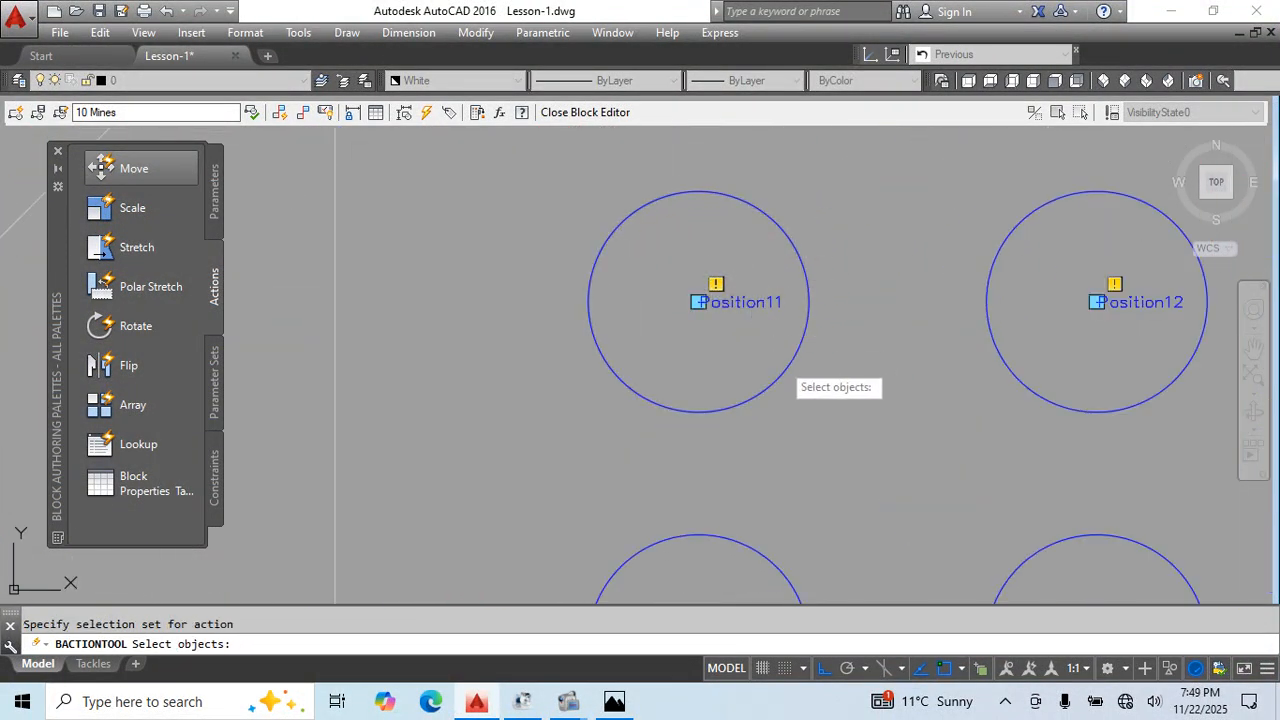
{"action": "left_click", "coordinate": [784, 365]}
{"action": "key", "text": "space"}
{"action": "key", "text": "space"}
{"action": "middle_click_drag", "start_coordinate": [989, 424], "coordinate": [765, 400]}
{"action": "left_click", "coordinate": [926, 282]}
{"action": "left_click", "coordinate": [944, 366]}
{"action": "key", "text": "space"}
- Assign Move actions to both point parameters in the second row of blue circles, each with its own circle as the object
{"action": "key", "text": "space"}
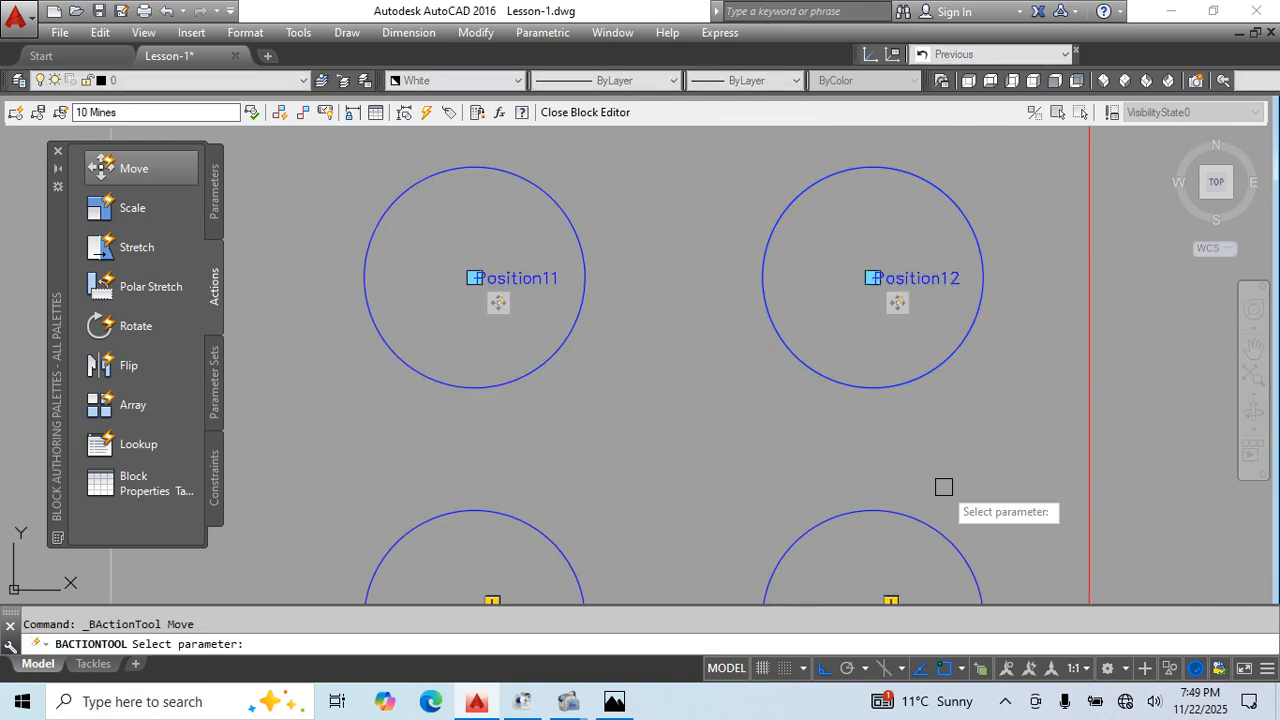
{"action": "middle_click_drag", "start_coordinate": [932, 555], "coordinate": [735, 250]}
{"action": "left_click", "coordinate": [726, 325]}
{"action": "left_click", "coordinate": [760, 371]}
{"action": "key", "text": "space"}
{"action": "key", "text": "space"}
{"action": "middle_click_drag", "start_coordinate": [440, 370], "coordinate": [780, 359]}
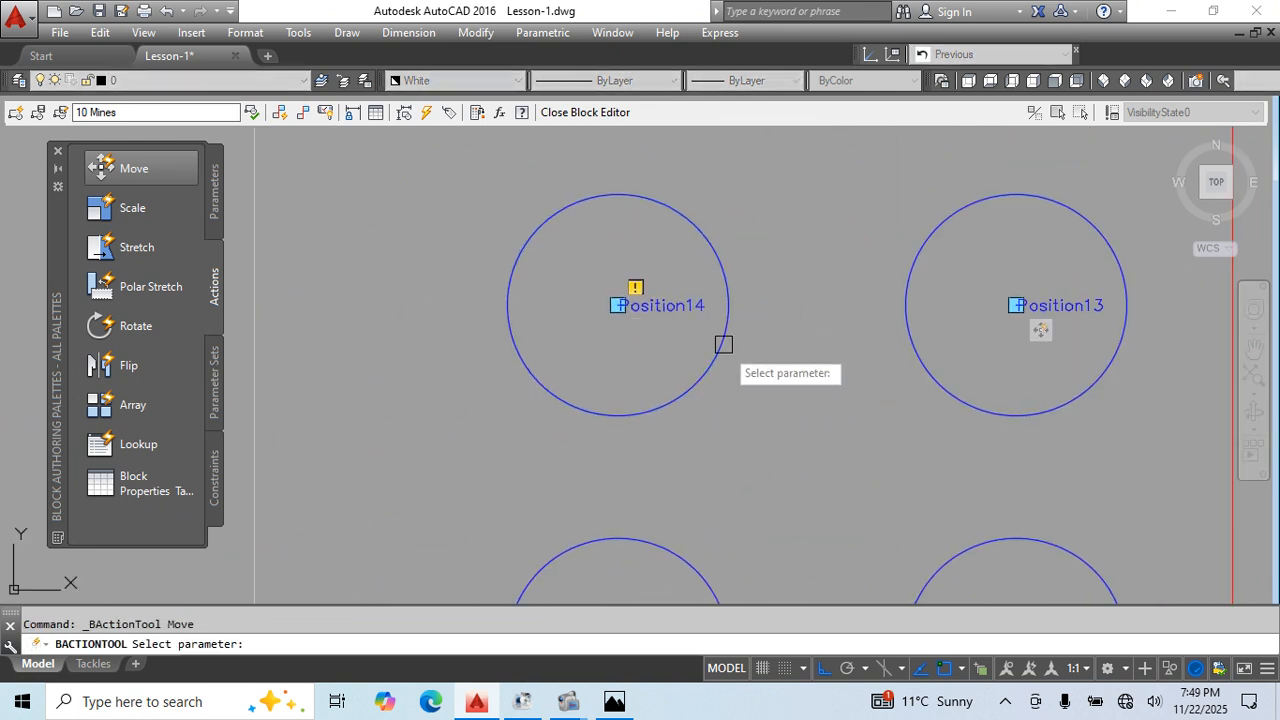
{"action": "left_click", "coordinate": [690, 314]}
{"action": "left_click", "coordinate": [714, 353]}
{"action": "key", "text": "space"}
- Assign Move actions to both point parameters in the third row of blue circles, each with its own circle as the object
{"action": "key", "text": "space"}
{"action": "middle_click_drag", "start_coordinate": [772, 585], "coordinate": [724, 278]}
{"action": "left_click", "coordinate": [648, 337]}
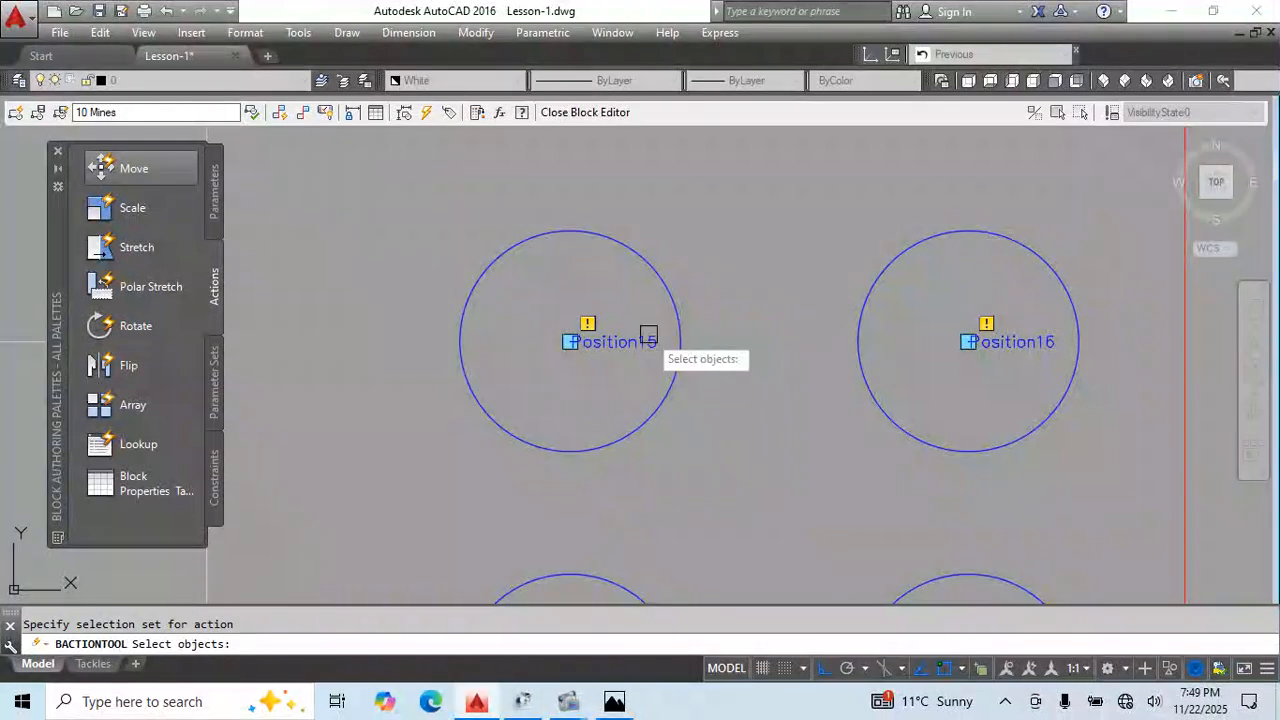
{"action": "left_click", "coordinate": [674, 368]}
{"action": "key", "text": "space"}
{"action": "key", "text": "space"}
{"action": "middle_click_drag", "start_coordinate": [920, 432], "coordinate": [747, 408]}
{"action": "left_click", "coordinate": [840, 317]}
{"action": "left_click", "coordinate": [874, 405]}
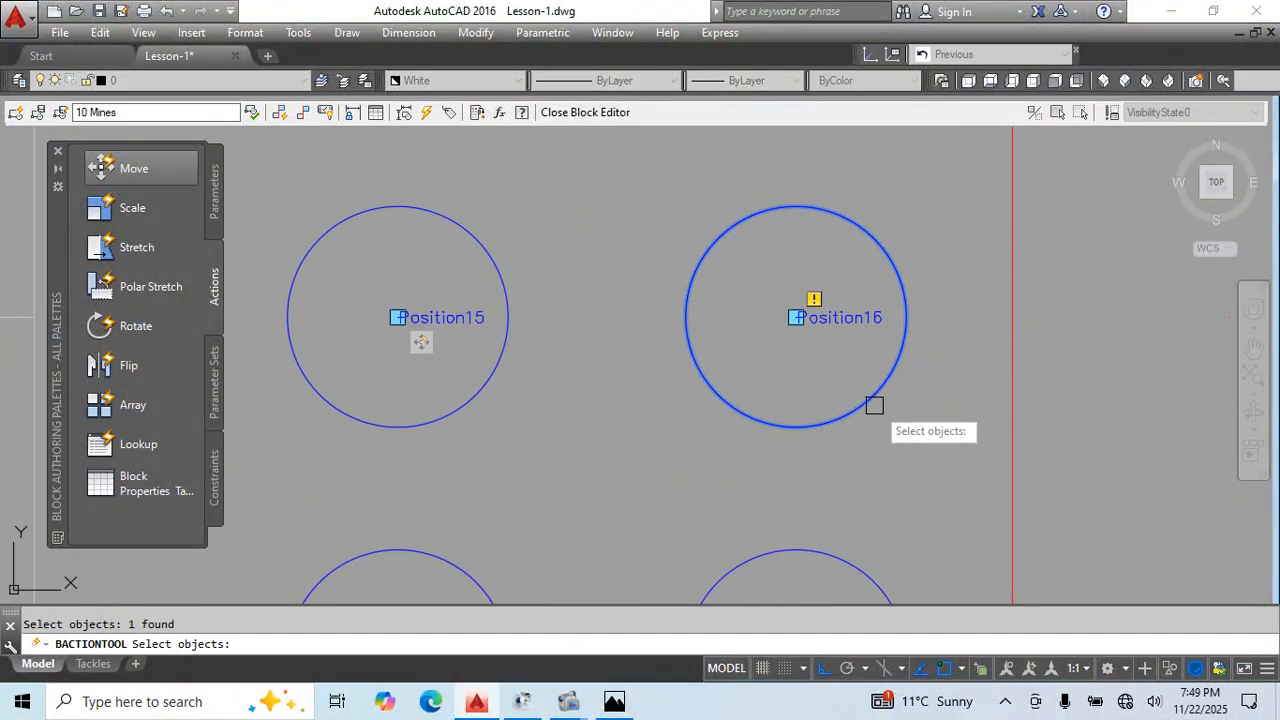
{"action": "key", "text": "space"}
- Assign a Move action to the fourth-row point parameter in the blue column farther from the board, with its circle as the object
{"action": "key", "text": "space"}
{"action": "middle_click_drag", "start_coordinate": [905, 555], "coordinate": [810, 181]}
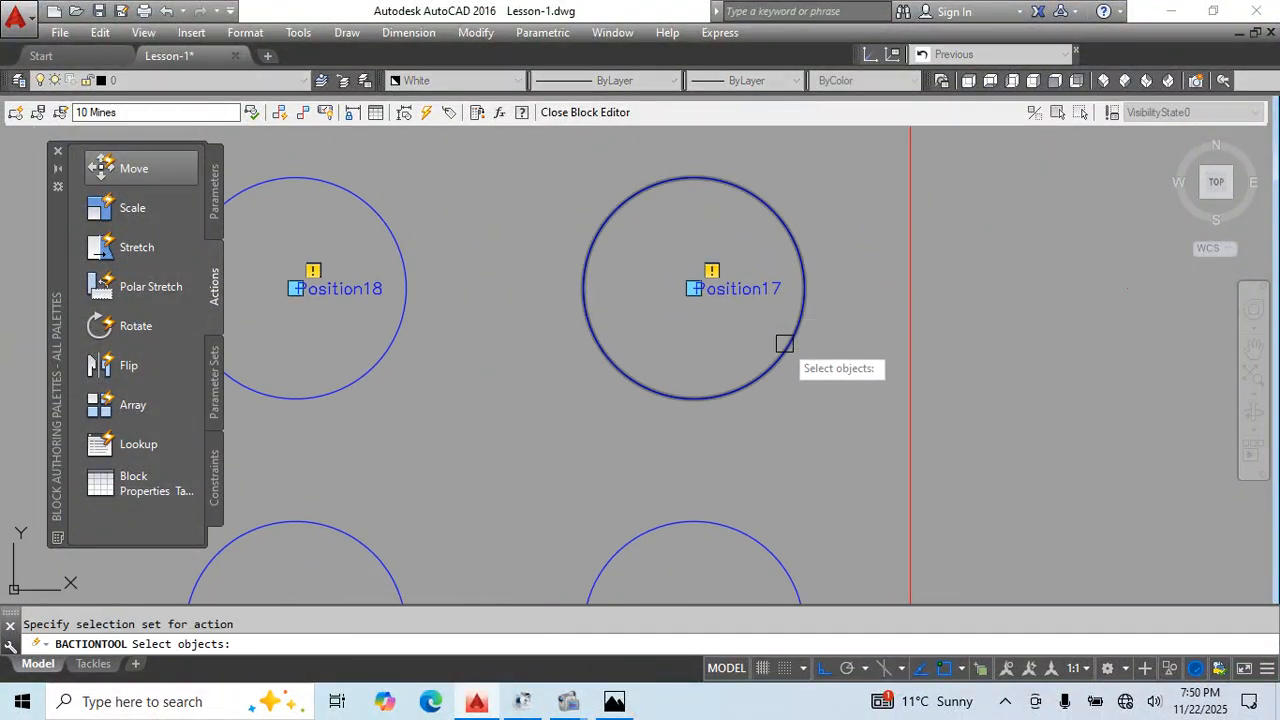
{"action": "key", "text": "space"}
- Assign Move actions to both point parameters in the bottom row of blue circles, each with its own circle as the object
{"action": "key", "text": "space"}
{"action": "middle_click_drag", "start_coordinate": [712, 322], "coordinate": [837, 211]}
{"action": "middle_click_drag", "start_coordinate": [868, 495], "coordinate": [762, 334]}
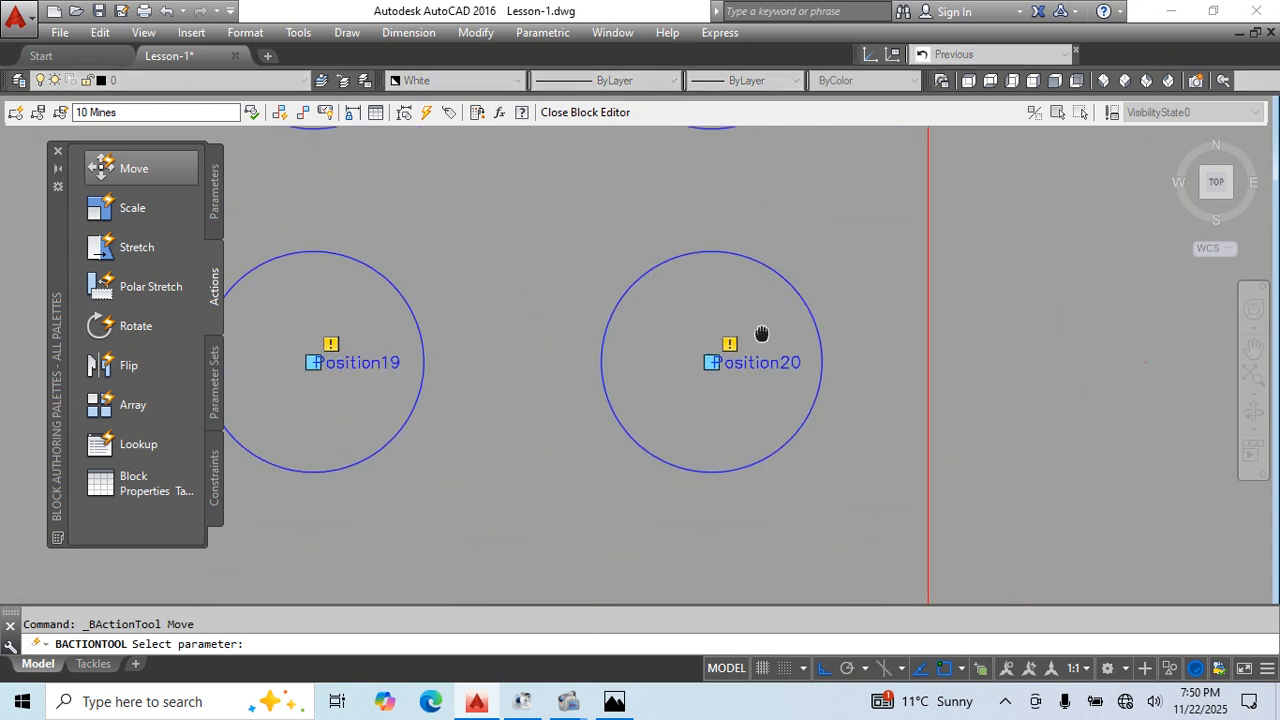
{"action": "left_click", "coordinate": [809, 408]}
{"action": "key", "text": "space"}
{"action": "key", "text": "space"}
{"action": "middle_click_drag", "start_coordinate": [392, 381], "coordinate": [670, 425]}
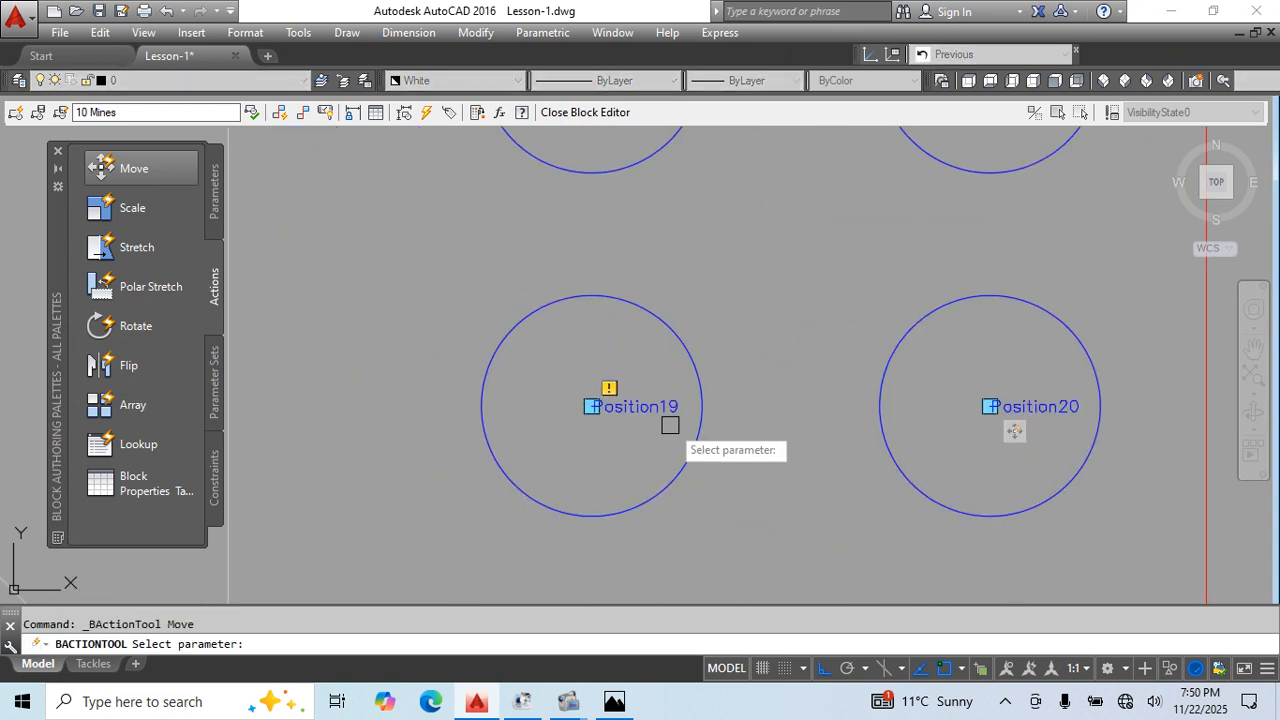
{"action": "left_click", "coordinate": [706, 450]}
{"action": "key", "text": "space"}
- Assign a Move action to the fourth-row point parameter in the blue column nearest the board, with its circle as the object
{"action": "key", "text": "space"}
{"action": "middle_click_drag", "start_coordinate": [729, 279], "coordinate": [780, 551]}
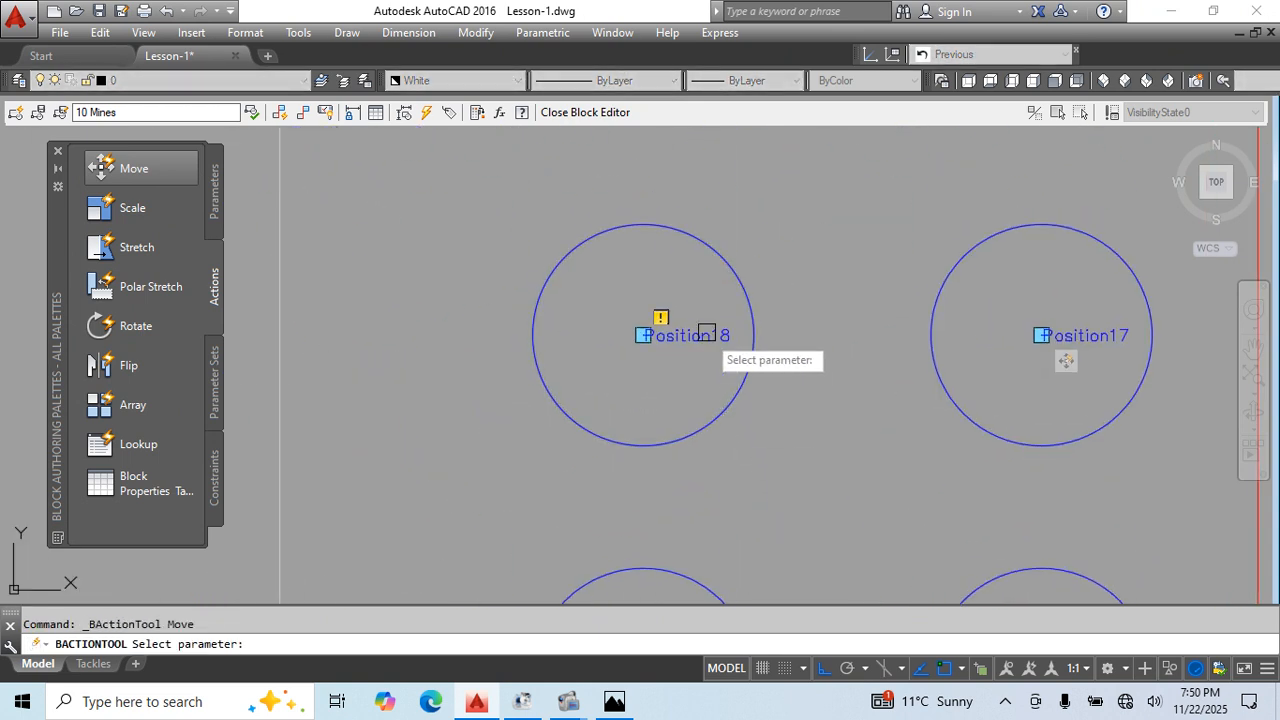
{"action": "left_click", "coordinate": [709, 333]}
{"action": "left_click", "coordinate": [738, 388]}
{"action": "key", "text": "space"}
{"action": "key", "text": "space"}
{"action": "scroll", "coordinate": [879, 371], "scroll_direction": "down", "scroll_amount": 8}
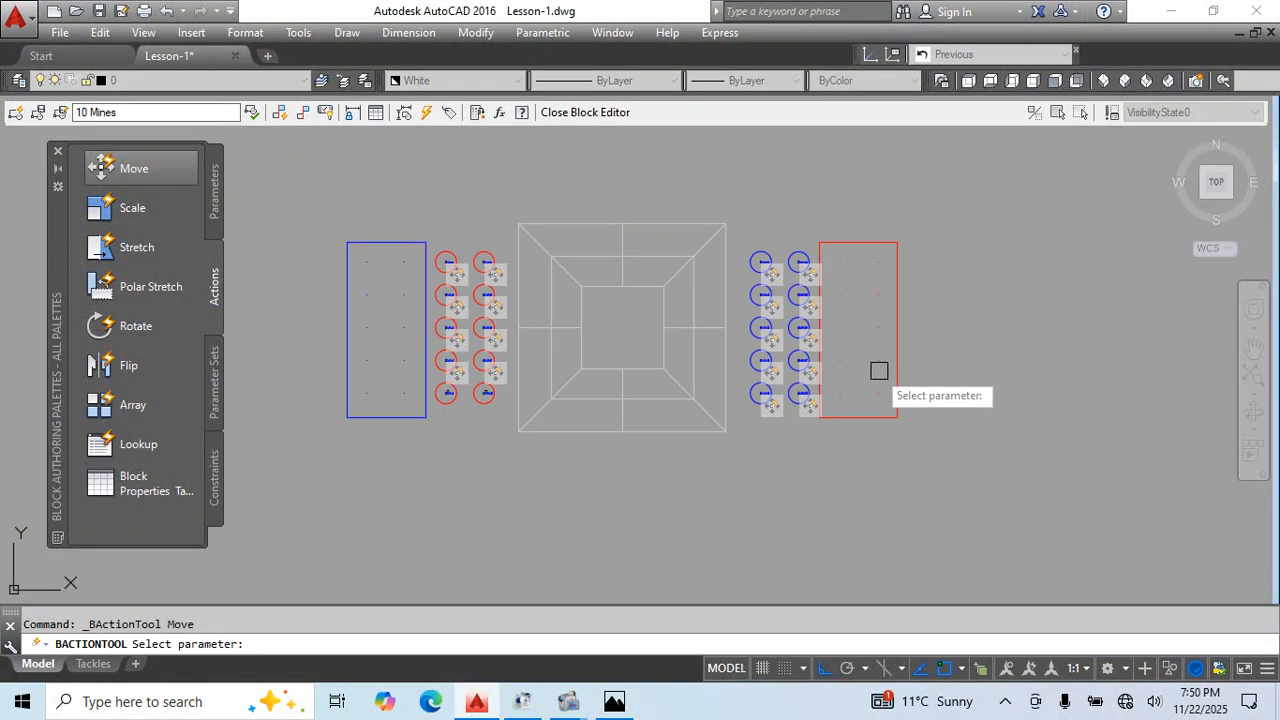
{"action": "key", "text": "Escape"}
{"action": "middle_click_drag", "start_coordinate": [959, 459], "coordinate": [994, 503]}
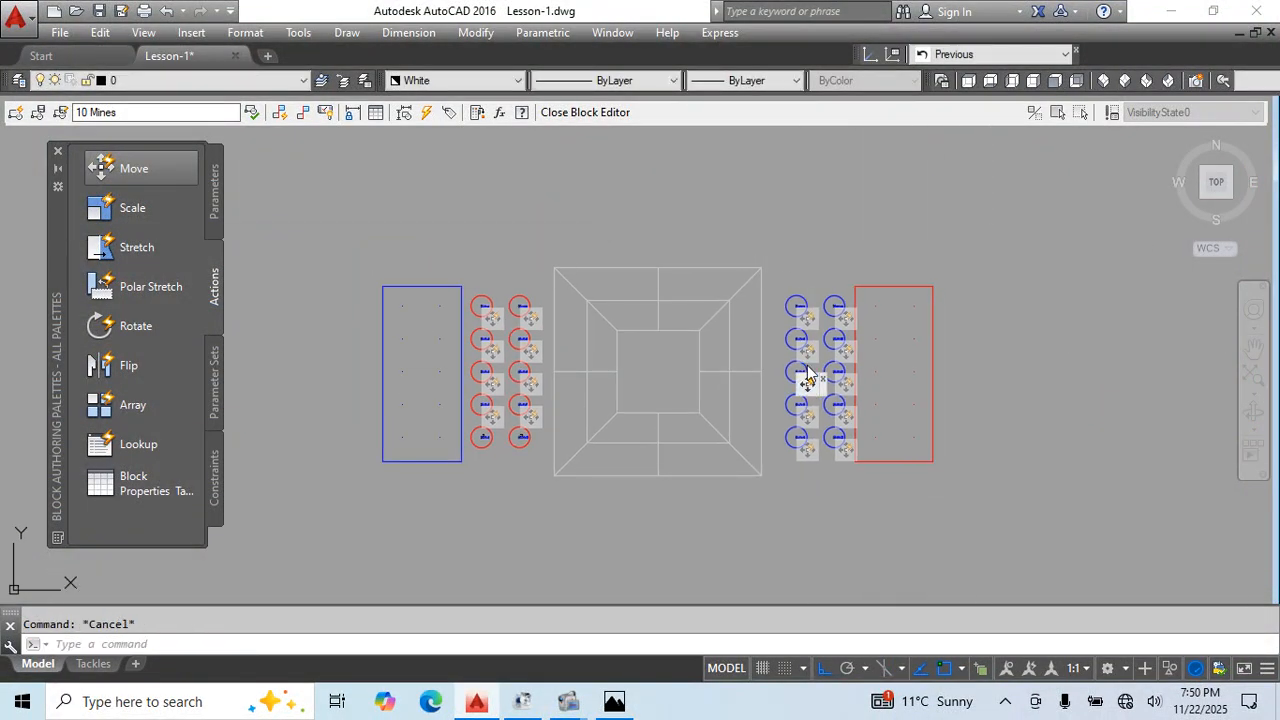
- Close the block authoring palettes and the Block Editor, saving the changes to 10 Mines
{"action": "left_click", "coordinate": [214, 184]}
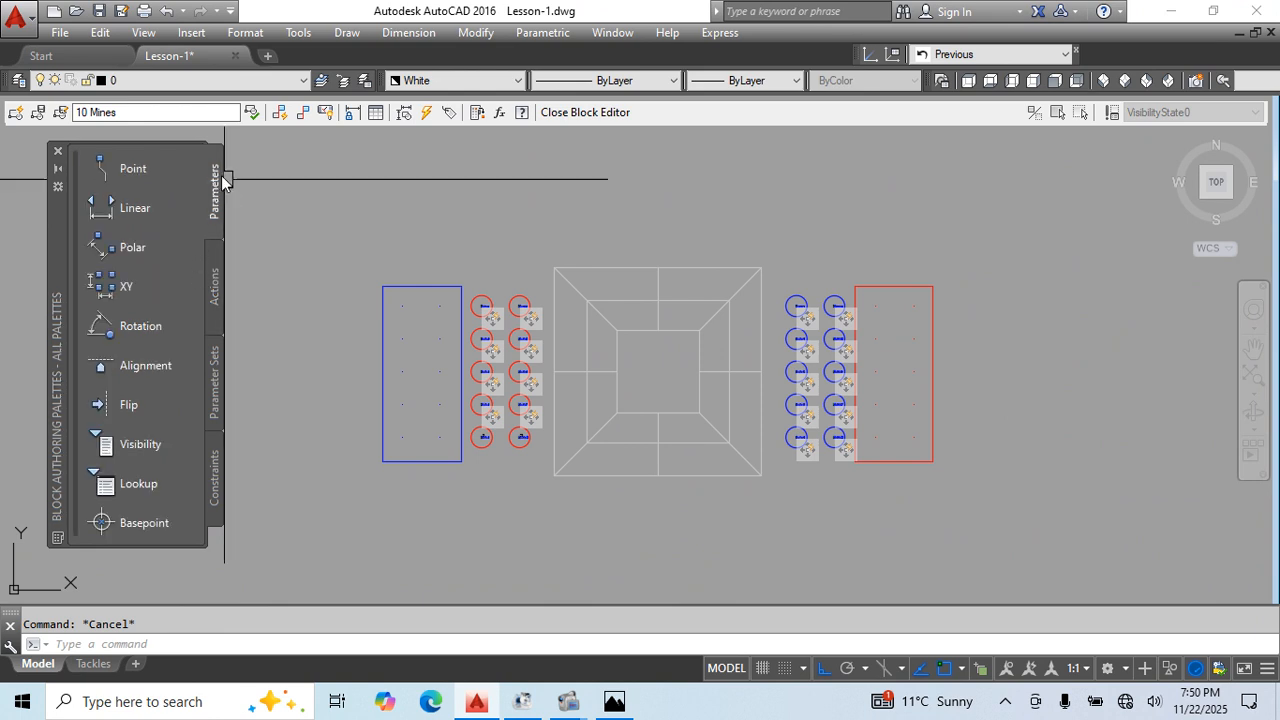
{"action": "left_click", "coordinate": [58, 155]}
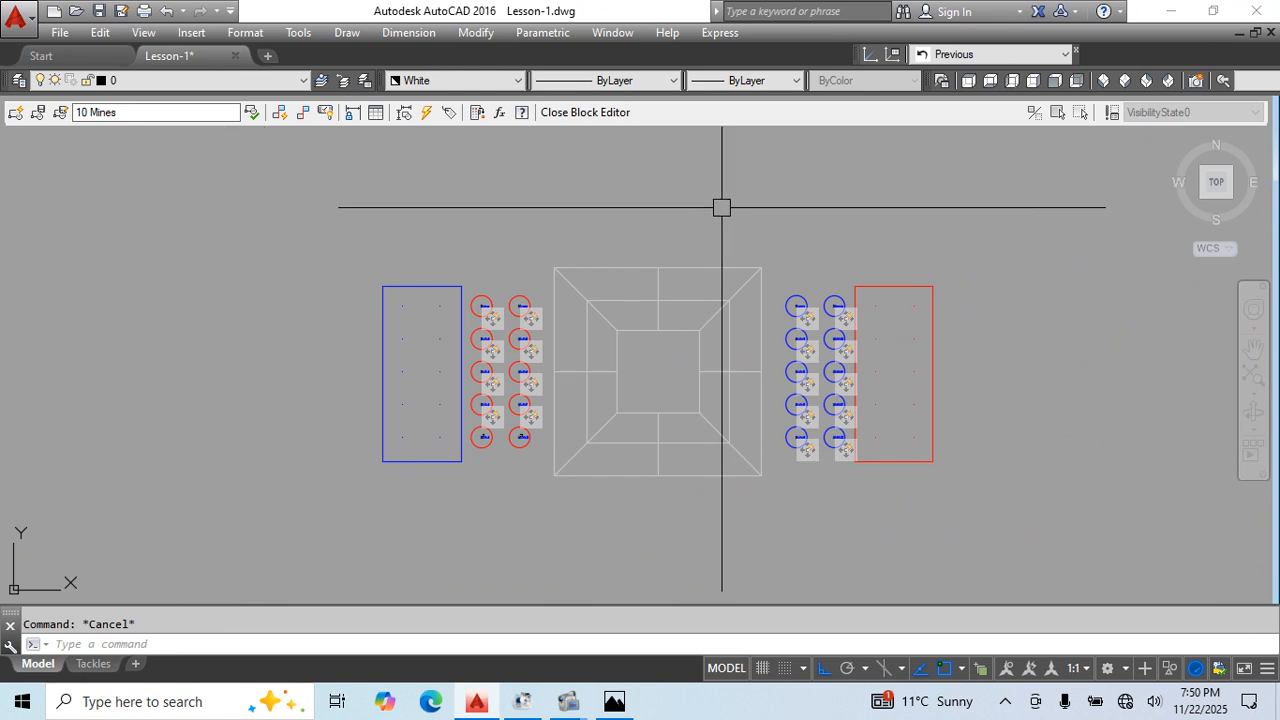
{"action": "type", "text": "bc"}
{"action": "key", "text": "Return"}
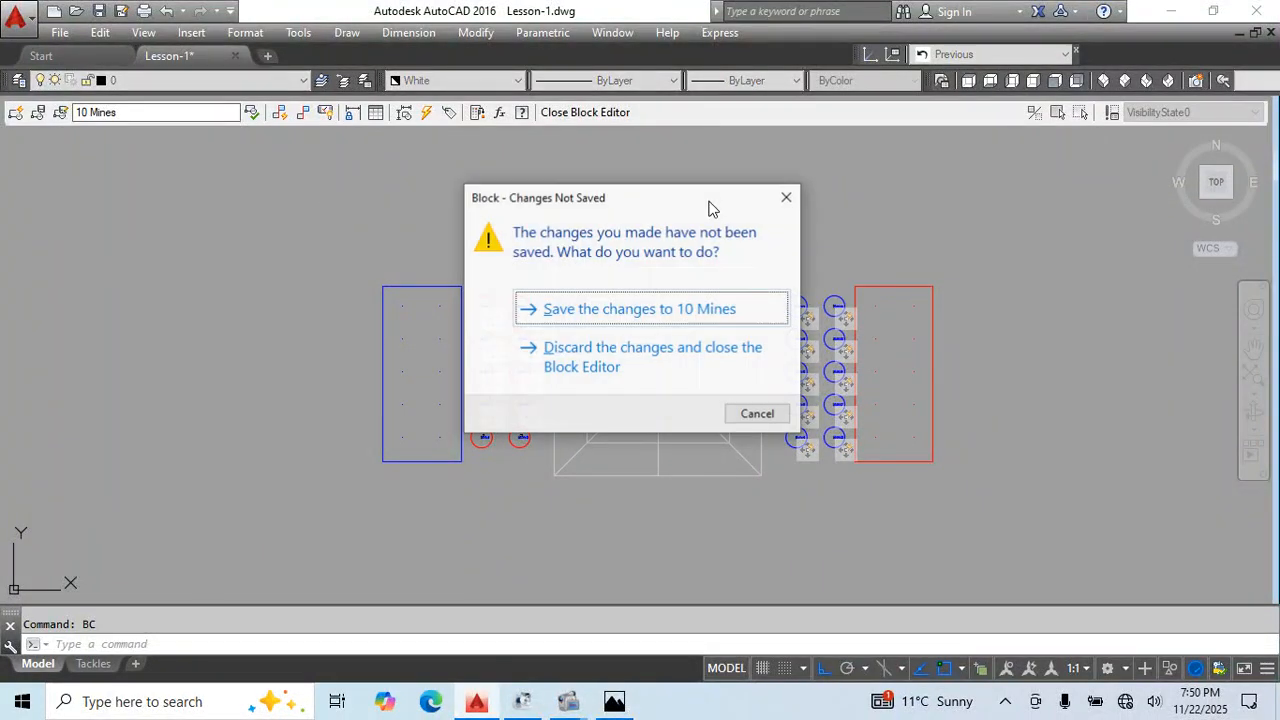
{"action": "left_click", "coordinate": [553, 304]}
- Move the third-row red piece to the middle square's left midpoint and the top-row blue piece to that square's top midpoint
{"action": "scroll", "coordinate": [632, 198], "scroll_direction": "down", "scroll_amount": 6}
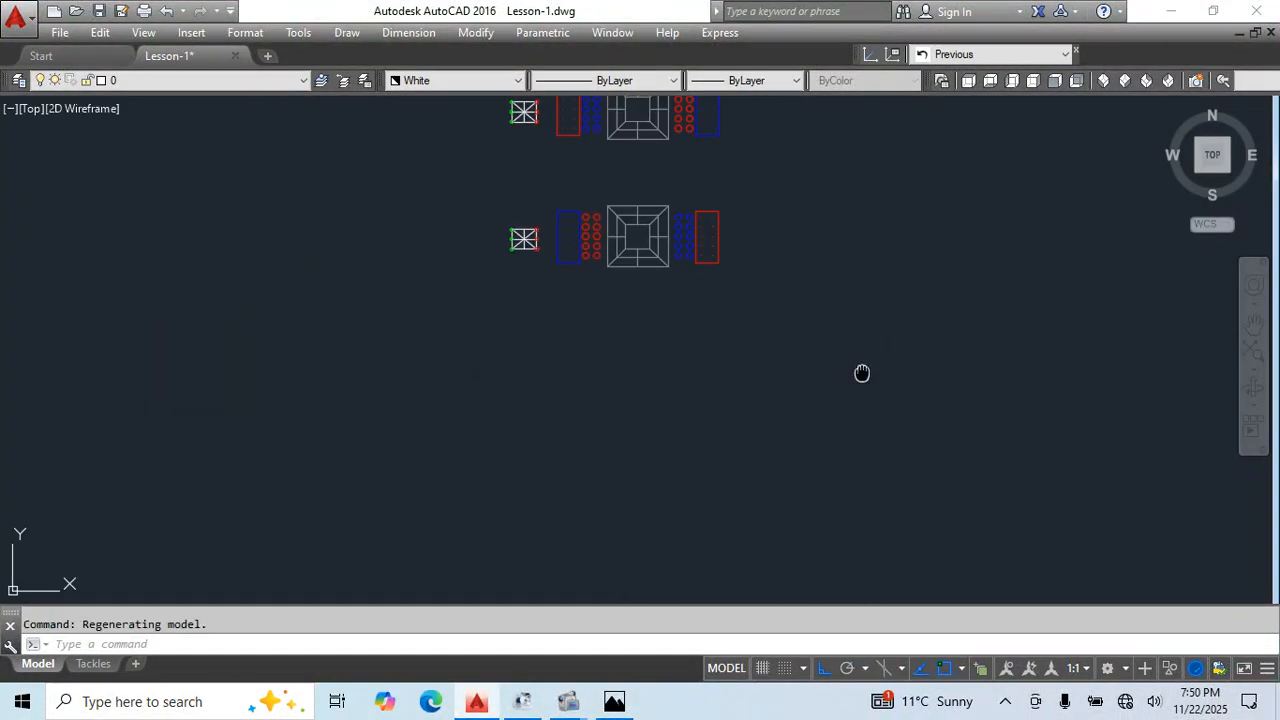
{"action": "middle_click_drag", "start_coordinate": [863, 374], "coordinate": [821, 451]}
{"action": "left_click", "coordinate": [648, 191]}
{"action": "scroll", "coordinate": [605, 295], "scroll_direction": "up", "scroll_amount": 4}
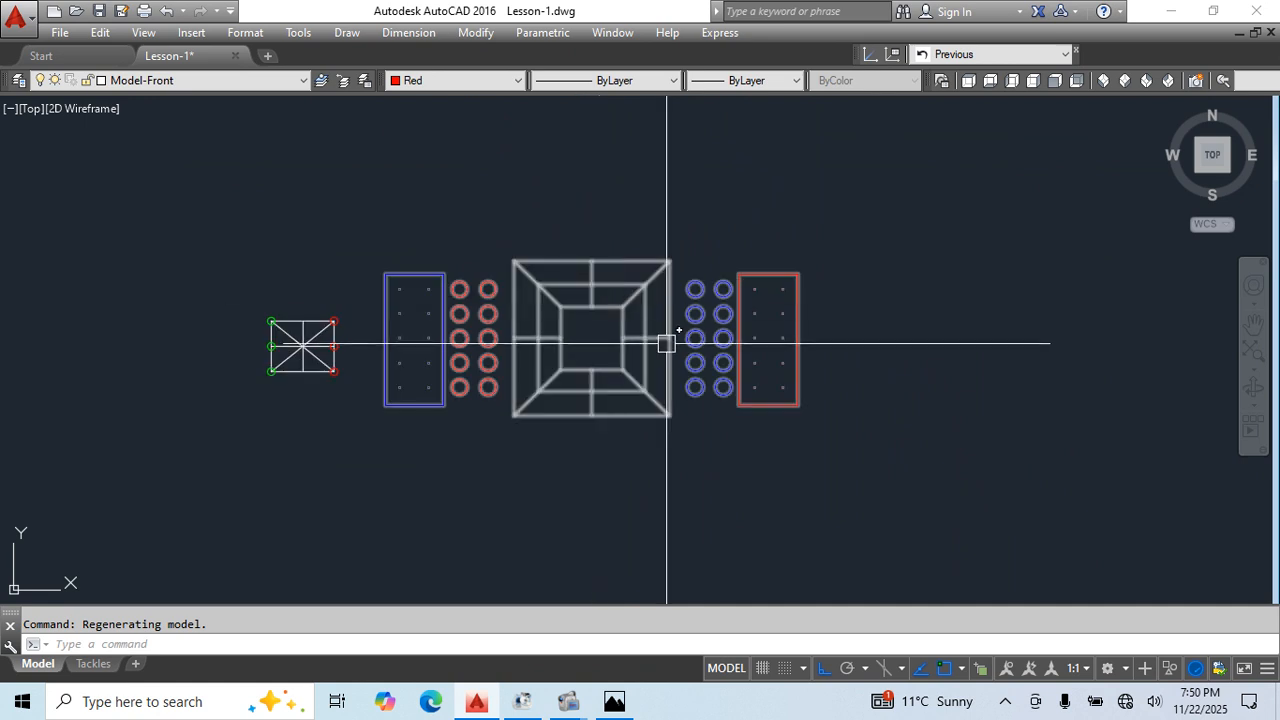
{"action": "key", "text": "Escape"}
{"action": "scroll", "coordinate": [494, 386], "scroll_direction": "up", "scroll_amount": 2}
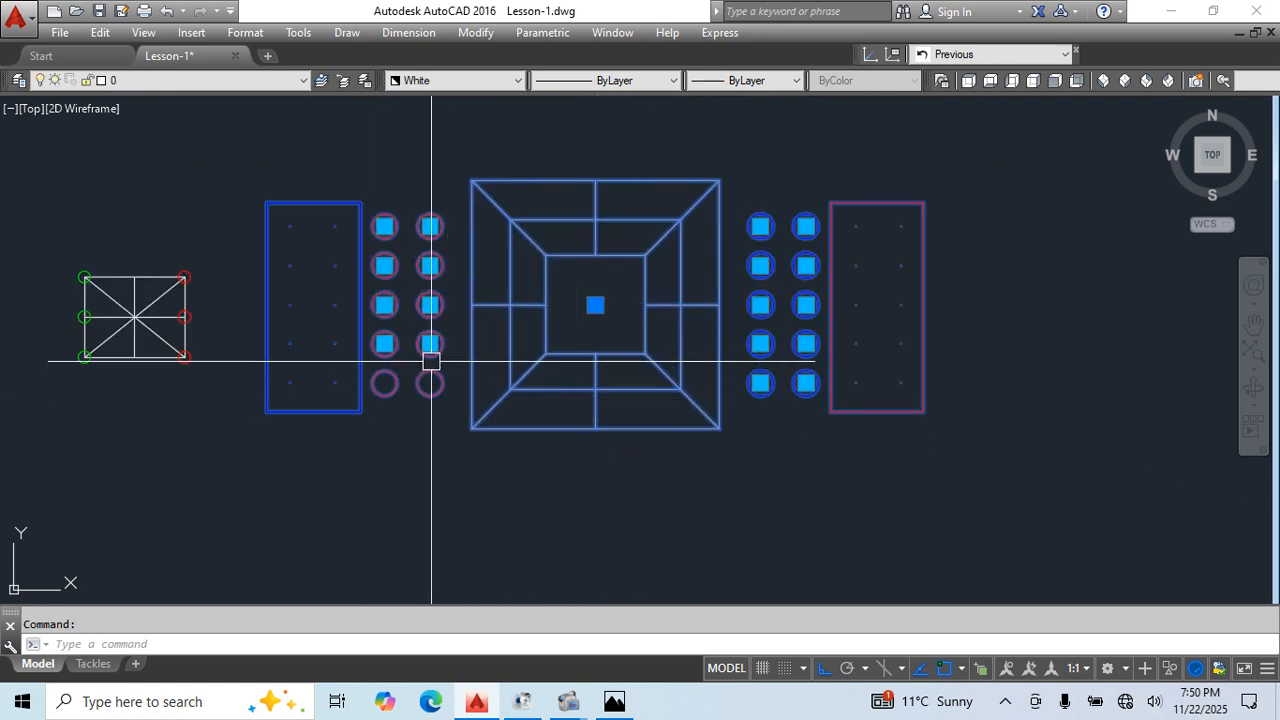
{"action": "scroll", "coordinate": [431, 361], "scroll_direction": "up", "scroll_amount": 4}
{"action": "scroll", "coordinate": [289, 351], "scroll_direction": "down", "scroll_amount": 4}
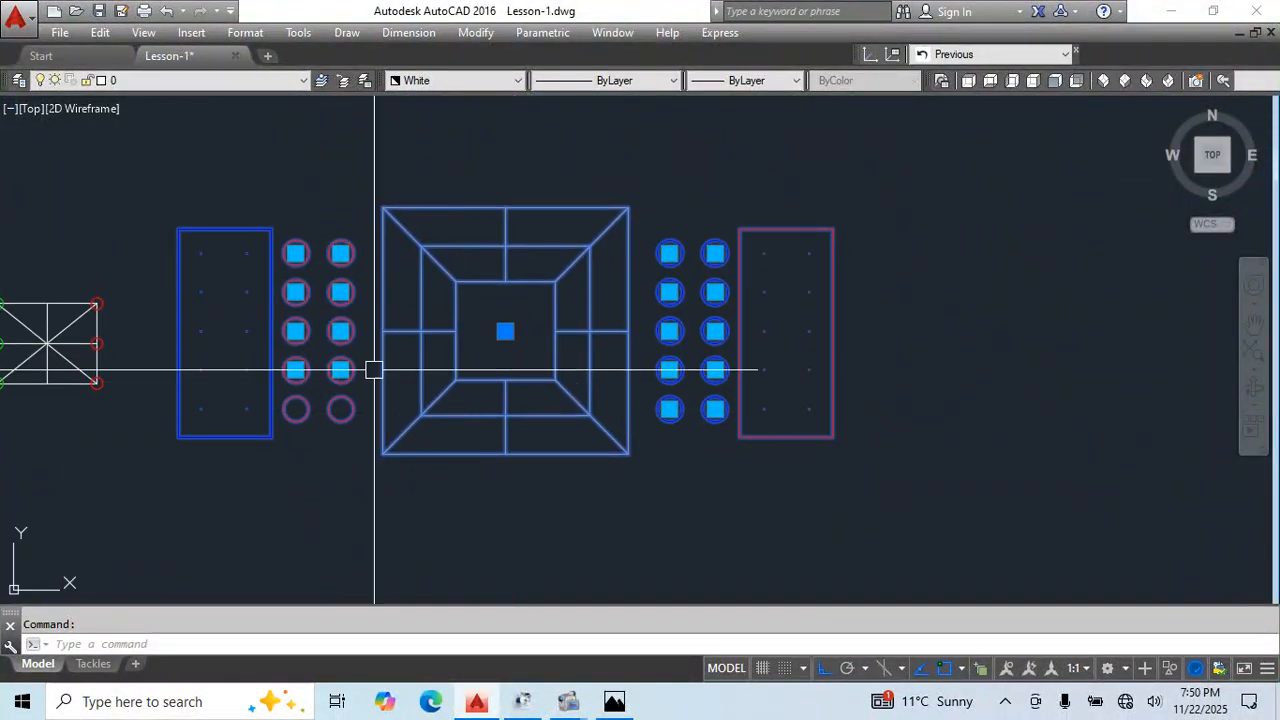
{"action": "scroll", "coordinate": [345, 345], "scroll_direction": "up", "scroll_amount": 2}
{"action": "left_click", "coordinate": [337, 320]}
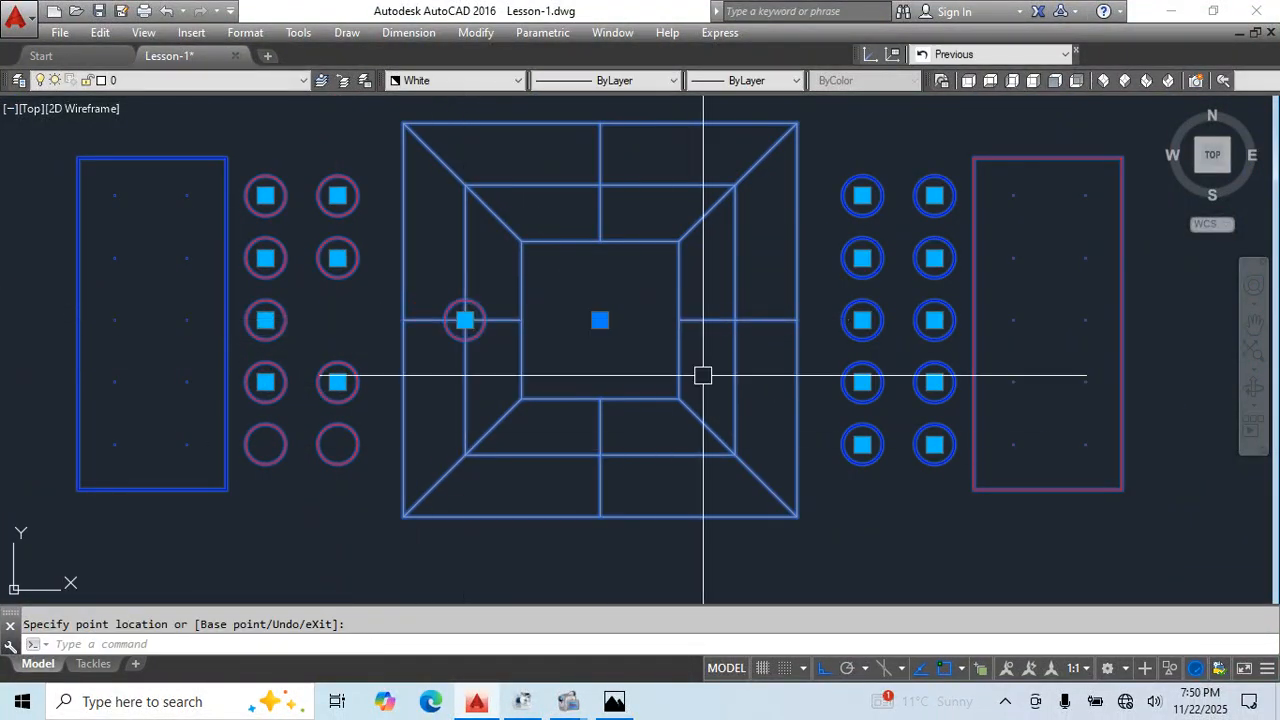
{"action": "left_click", "coordinate": [599, 184]}
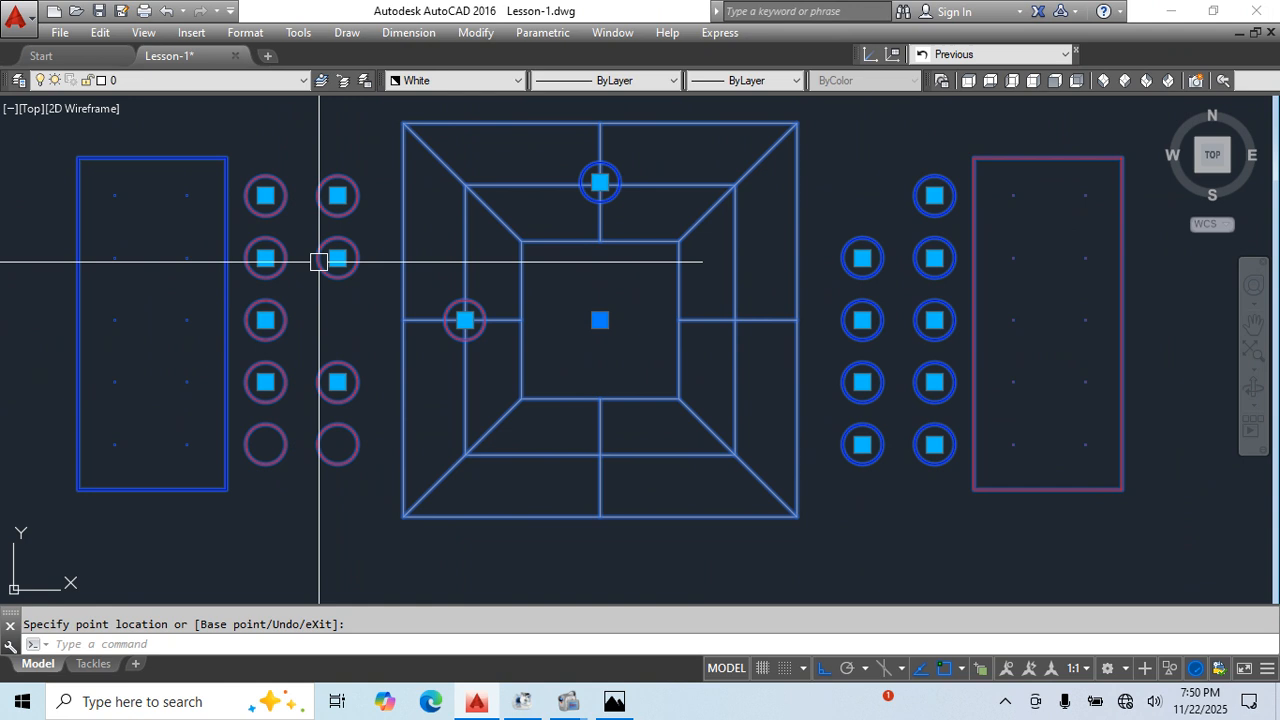
- Turn Ortho off and move the second-row red piece nearest the board to the outer square's right midpoint
{"action": "left_click", "coordinate": [337, 258]}
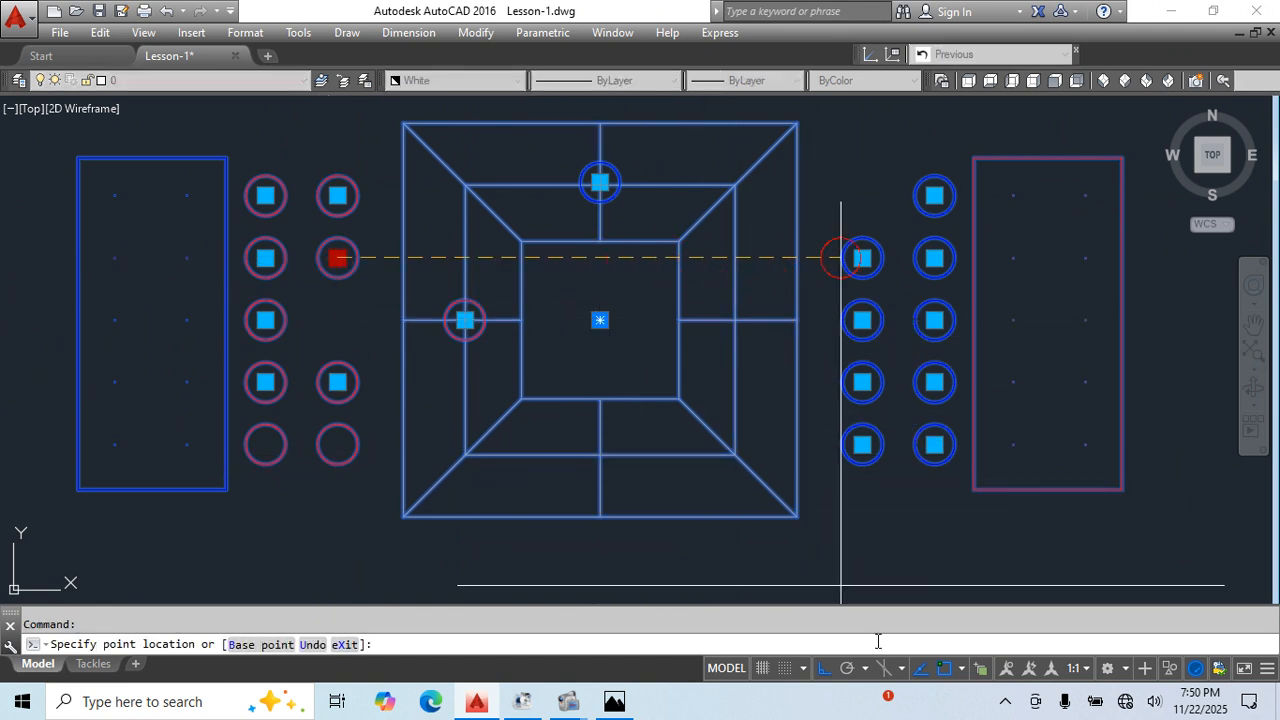
{"action": "left_click", "coordinate": [823, 668]}
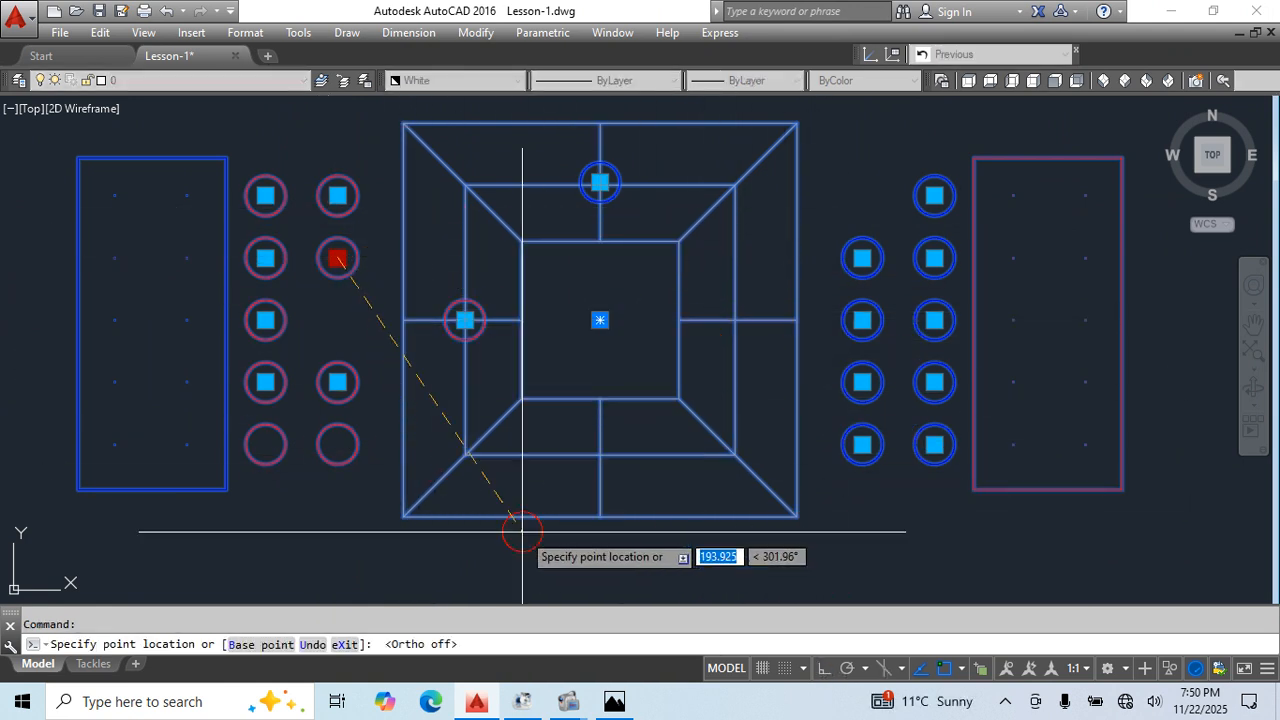
{"action": "left_click", "coordinate": [796, 320]}
- Move the fourth-row blue piece to the outer square's lower-left corner and the fourth-row red piece to the inner square's right midpoint
{"action": "left_click", "coordinate": [862, 382]}
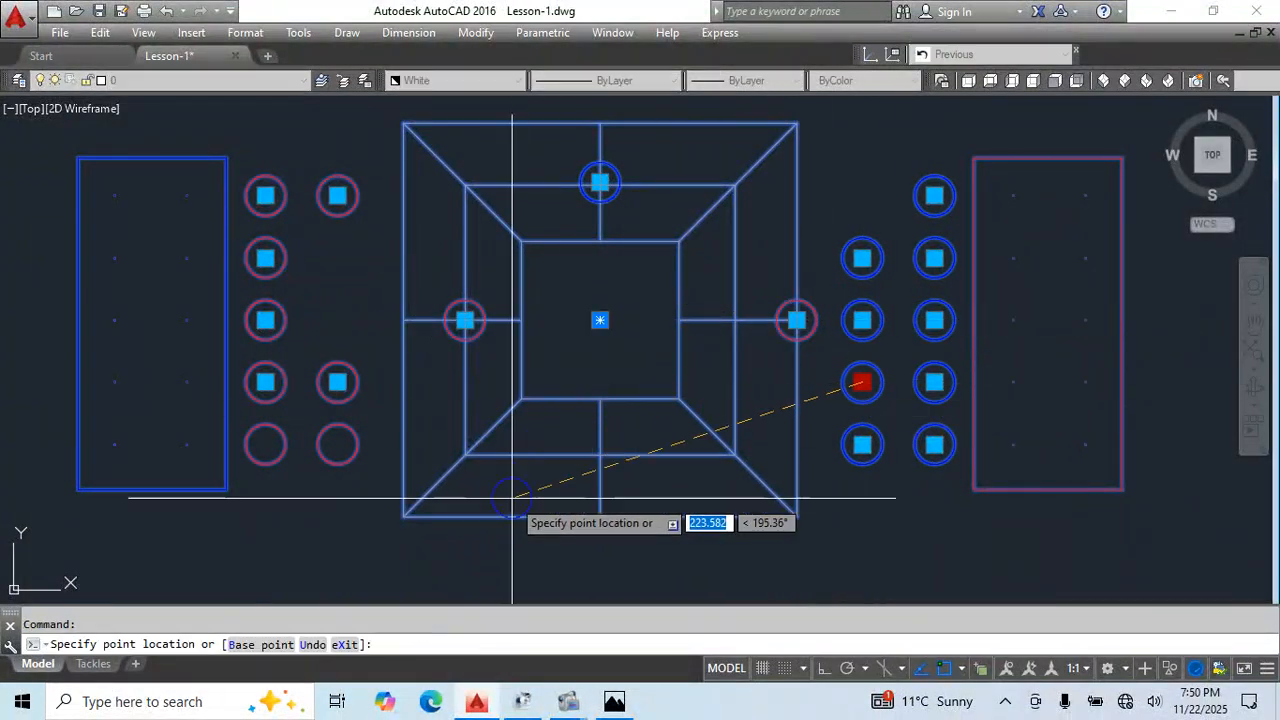
{"action": "left_click", "coordinate": [403, 516]}
{"action": "left_click", "coordinate": [337, 382]}
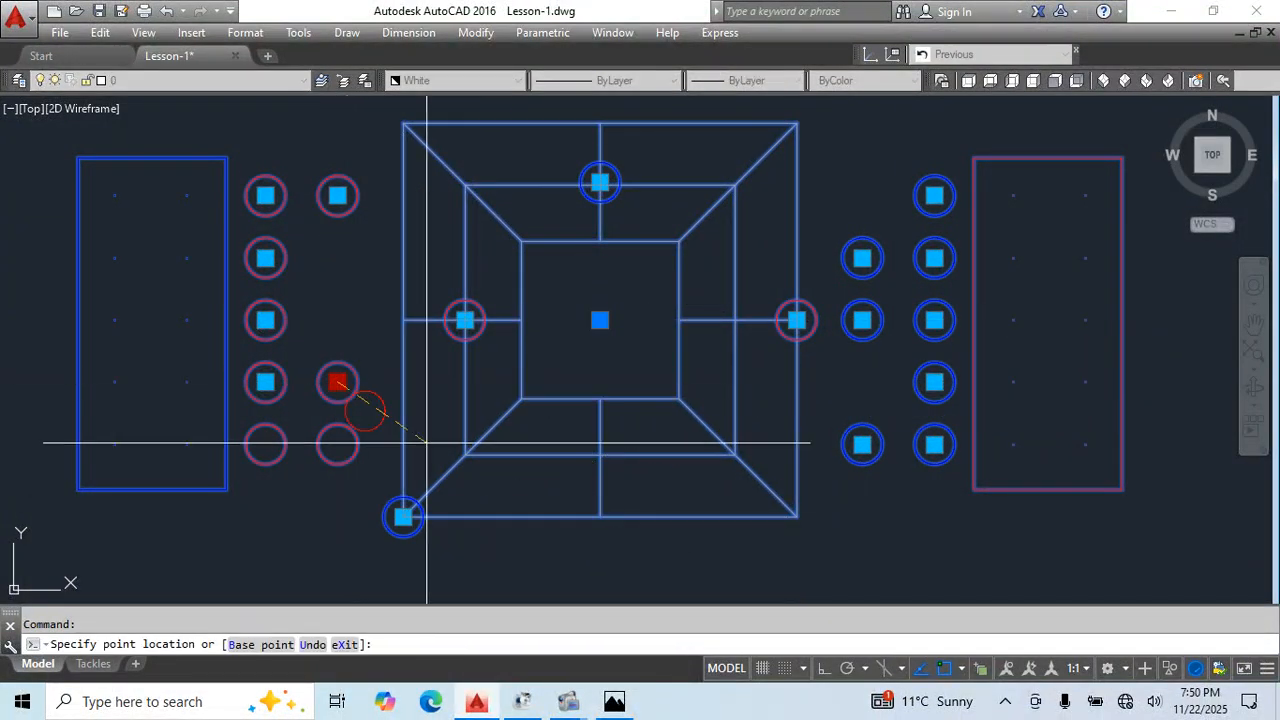
{"action": "left_click", "coordinate": [679, 320]}
{"action": "scroll", "coordinate": [621, 328], "scroll_direction": "down", "scroll_amount": 2}
{"action": "key", "text": "Escape"}
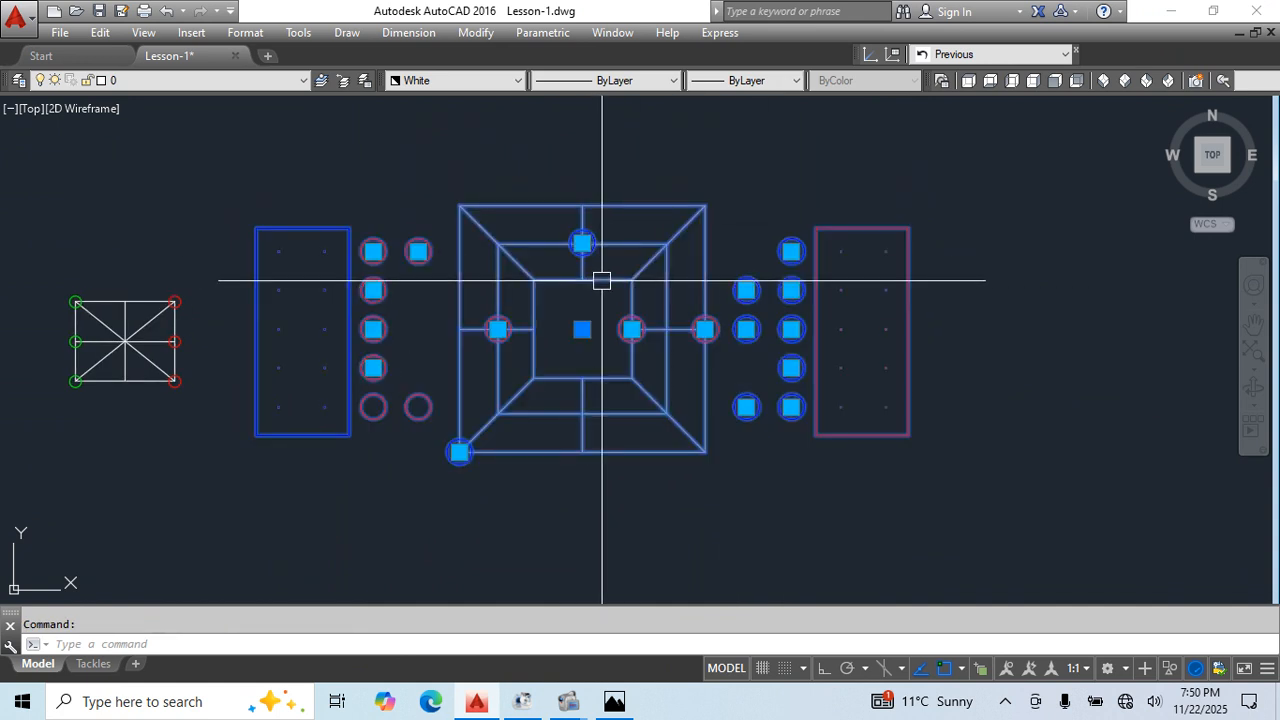
- Reset the board block to its original piece positions and open the 10 Mines definition in the Block Editor
{"action": "right_click", "coordinate": [601, 277]}
{"action": "left_click", "coordinate": [650, 196]}
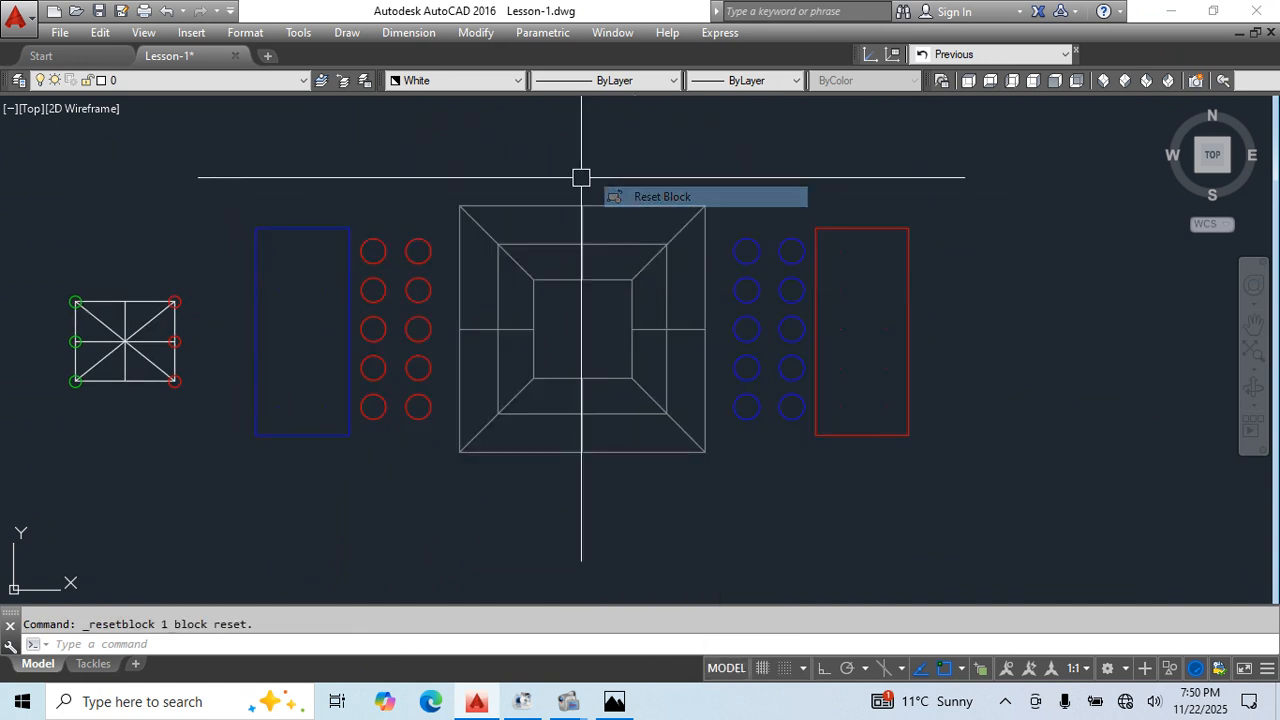
{"action": "double_click", "coordinate": [564, 285]}
{"action": "left_click", "coordinate": [629, 477]}
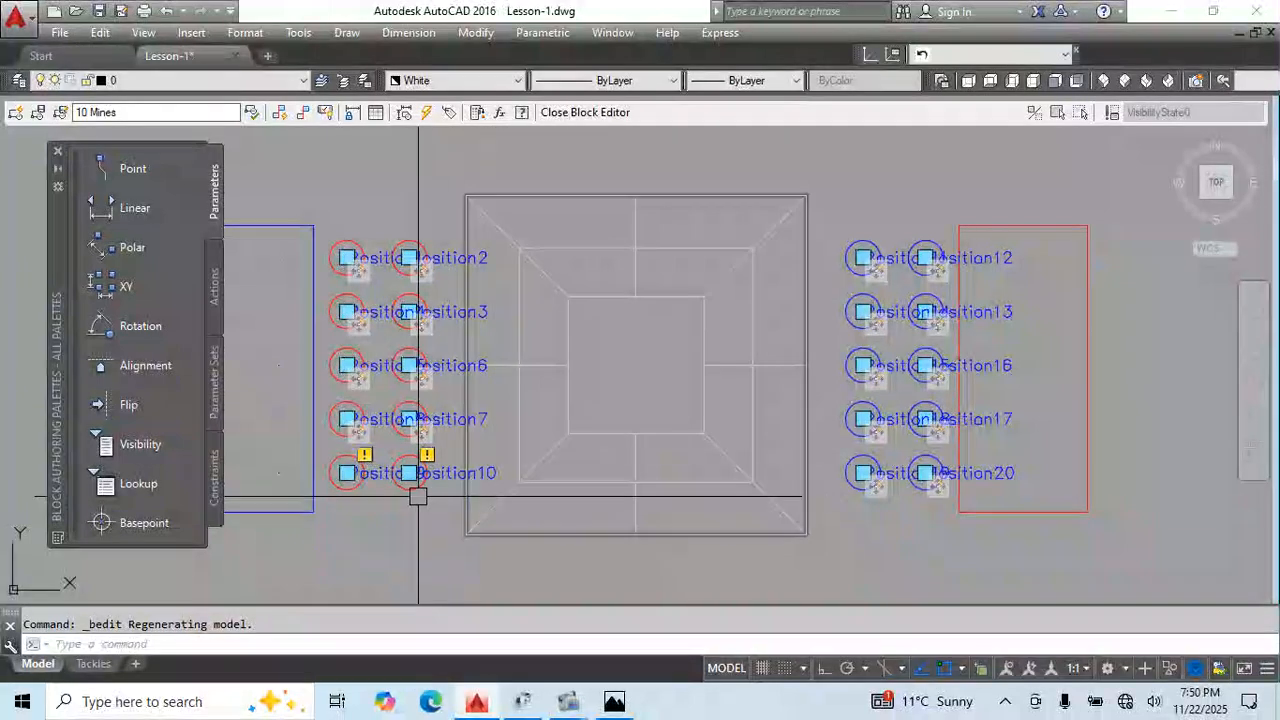
- Assign Move actions to both point parameters in the bottom row of red circles, each with its own circle as the object
{"action": "scroll", "coordinate": [640, 479], "scroll_direction": "up", "scroll_amount": 3}
{"action": "middle_click_drag", "start_coordinate": [640, 479], "coordinate": [776, 461]}
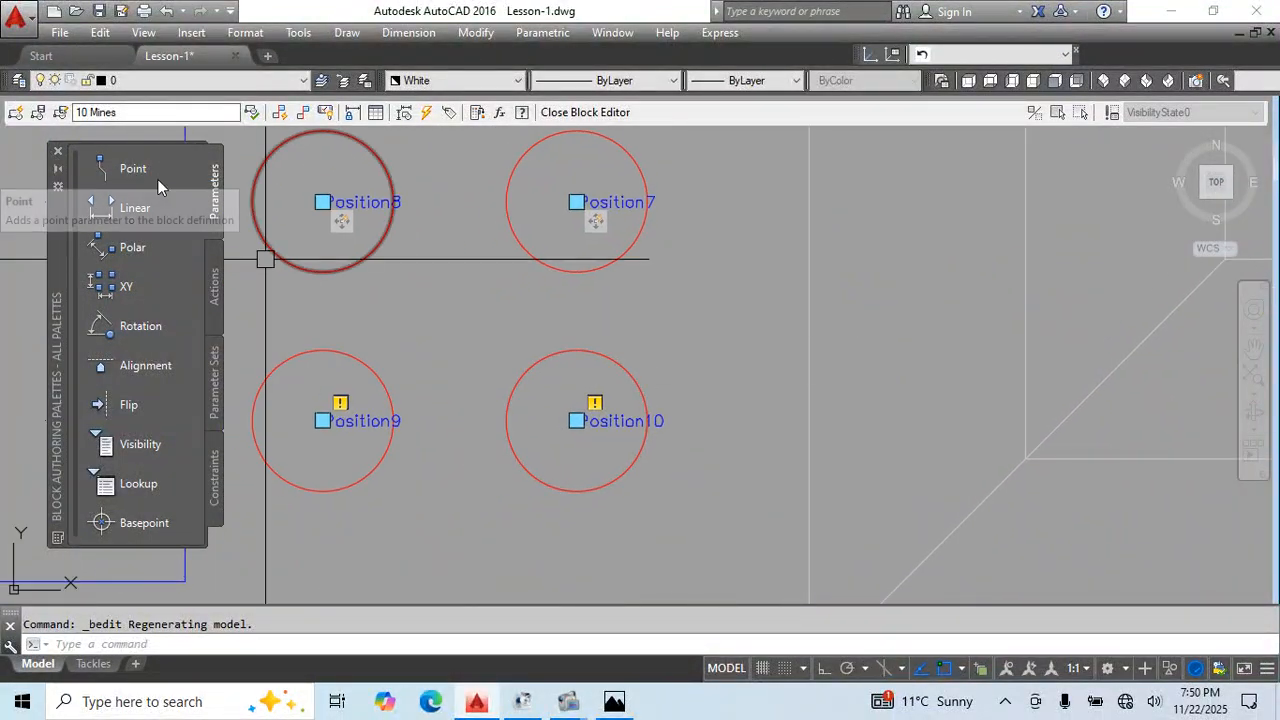
{"action": "left_click", "coordinate": [213, 287]}
{"action": "left_click", "coordinate": [133, 170]}
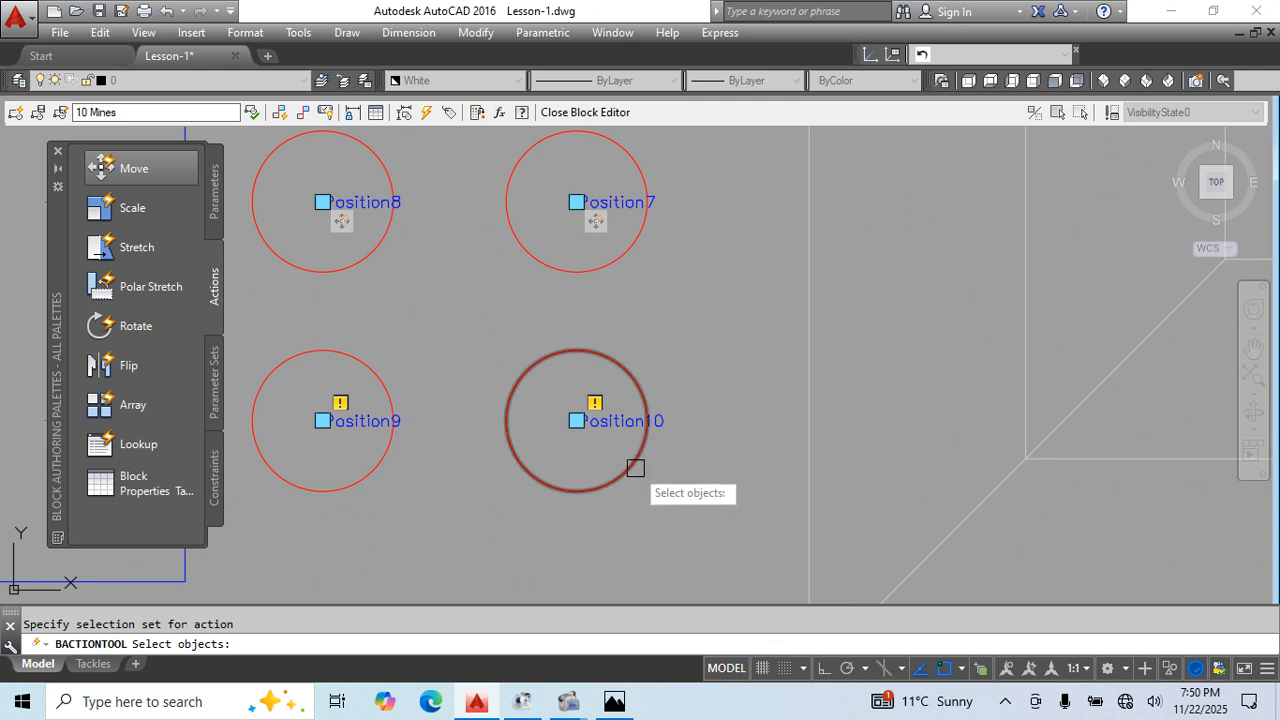
{"action": "middle_click_drag", "start_coordinate": [683, 558], "coordinate": [748, 528]}
{"action": "key", "text": "Return"}
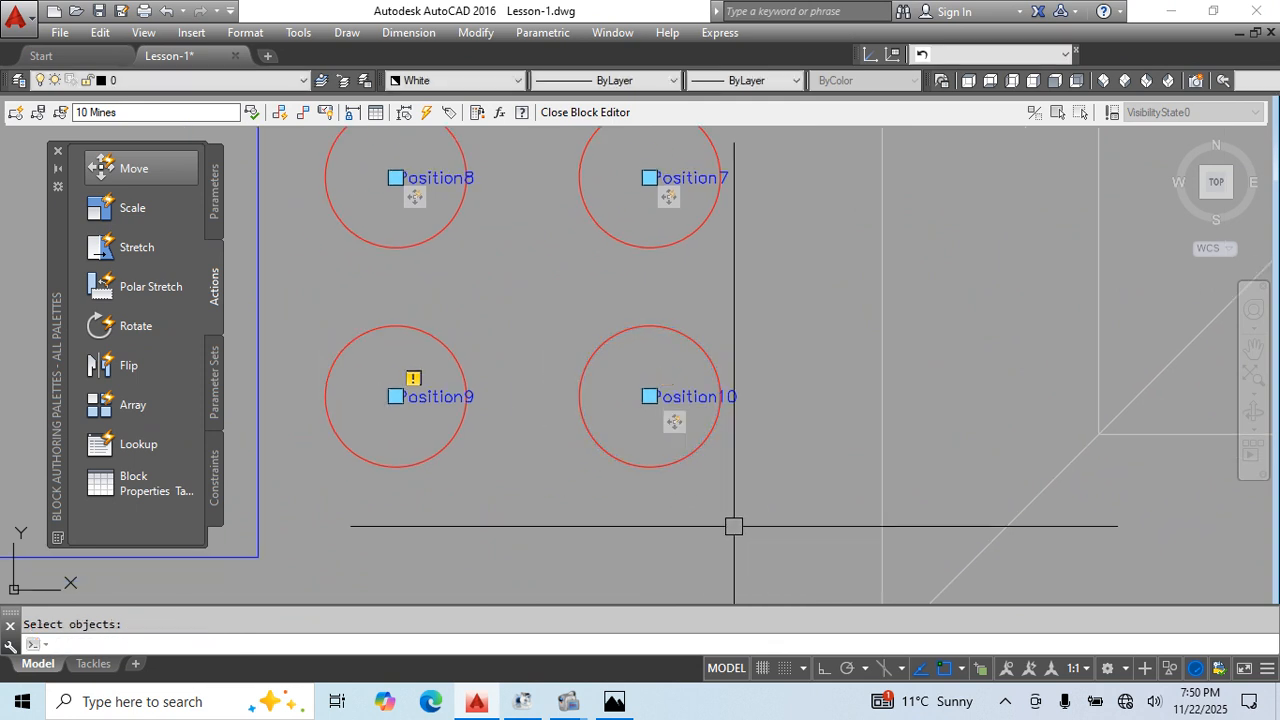
{"action": "middle_click_drag", "start_coordinate": [655, 520], "coordinate": [749, 537]}
{"action": "key", "text": "Return"}
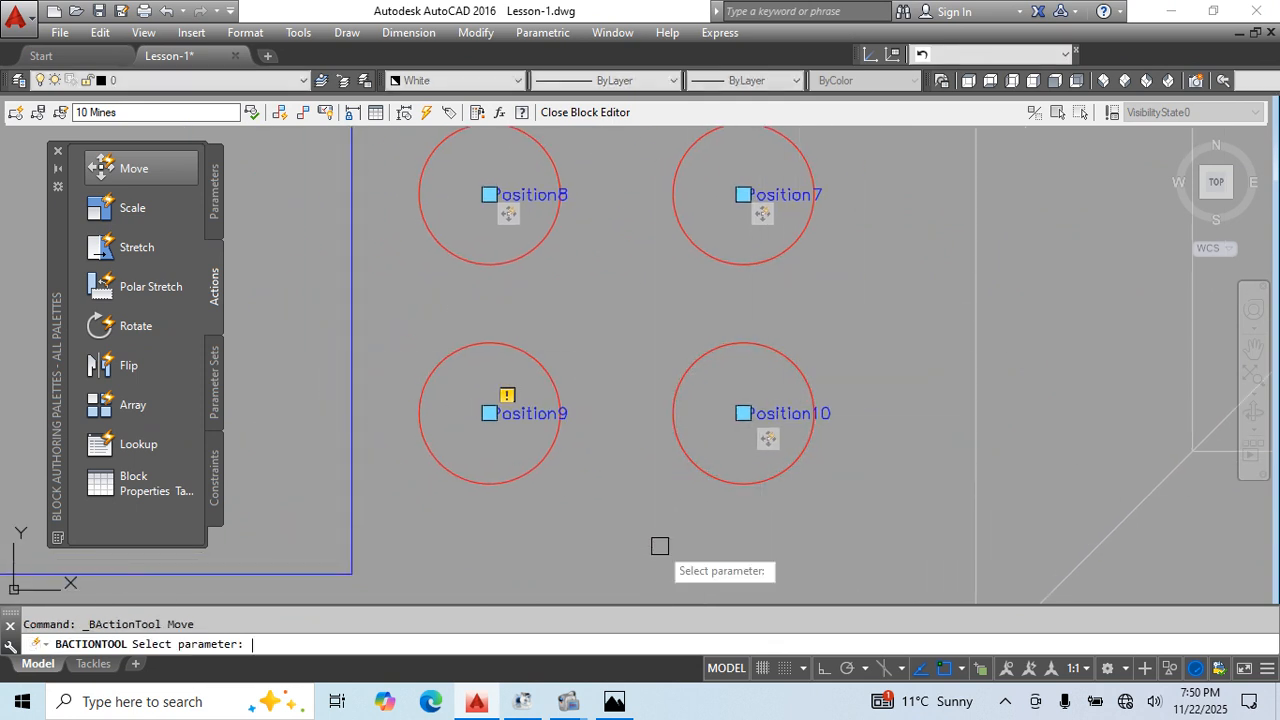
{"action": "left_click", "coordinate": [540, 460]}
{"action": "key", "text": "Return"}
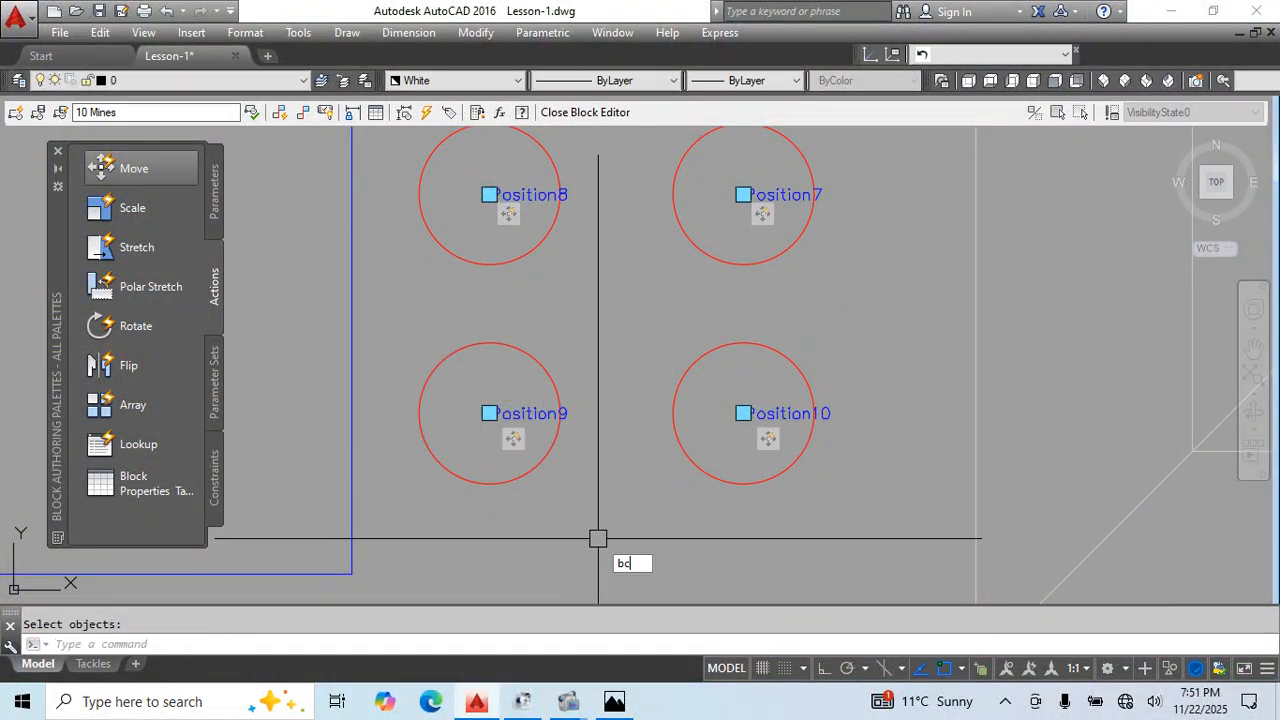
- Close the Block Editor and save the changes to the 10 Mines block
{"action": "type", "text": "bc"}
{"action": "key", "text": "Return"}
{"action": "key", "text": "Return"}
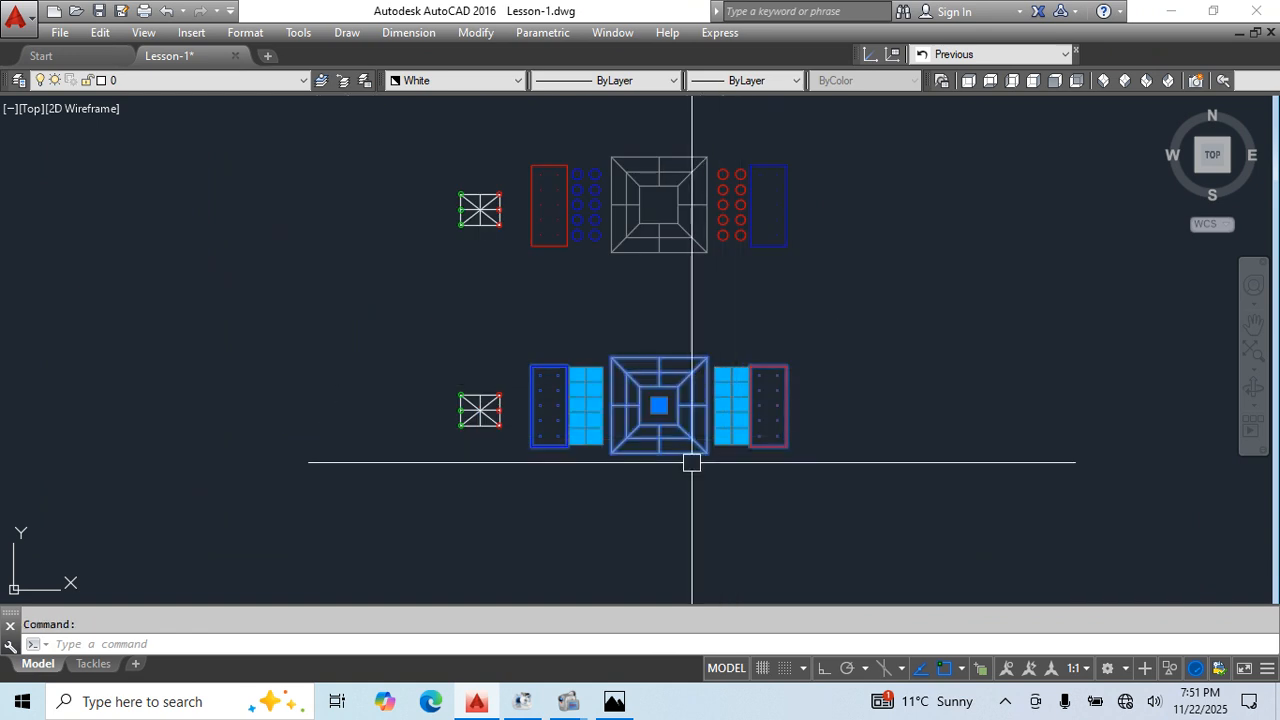
{"action": "scroll", "coordinate": [692, 463], "scroll_direction": "up", "scroll_amount": 4}
{"action": "middle_click_drag", "start_coordinate": [569, 374], "coordinate": [694, 414]}
{"action": "key", "text": "Escape"}
{"action": "double_click", "coordinate": [680, 277]}
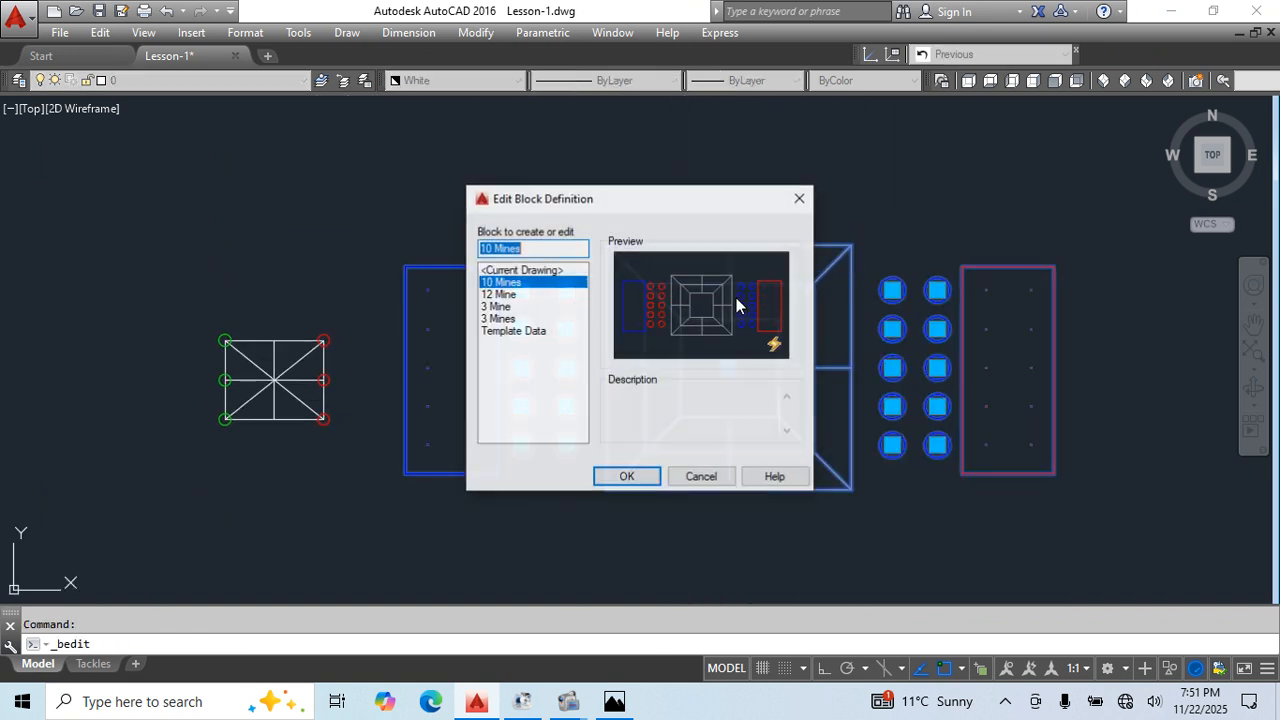
{"action": "key", "text": "Escape"}
- Open the 3 Mines block in the Block Editor and place a point parameter at the top green circle's centre
{"action": "double_click", "coordinate": [257, 340]}
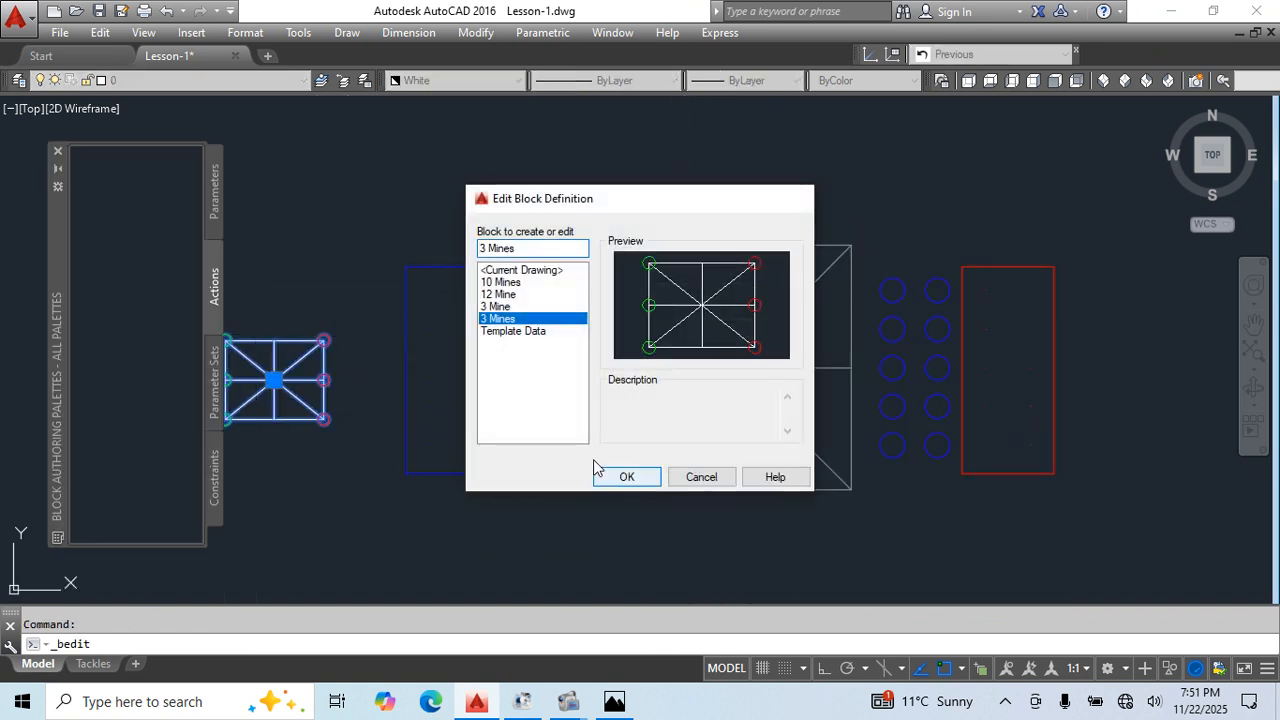
{"action": "left_click", "coordinate": [608, 473]}
{"action": "left_click", "coordinate": [213, 191]}
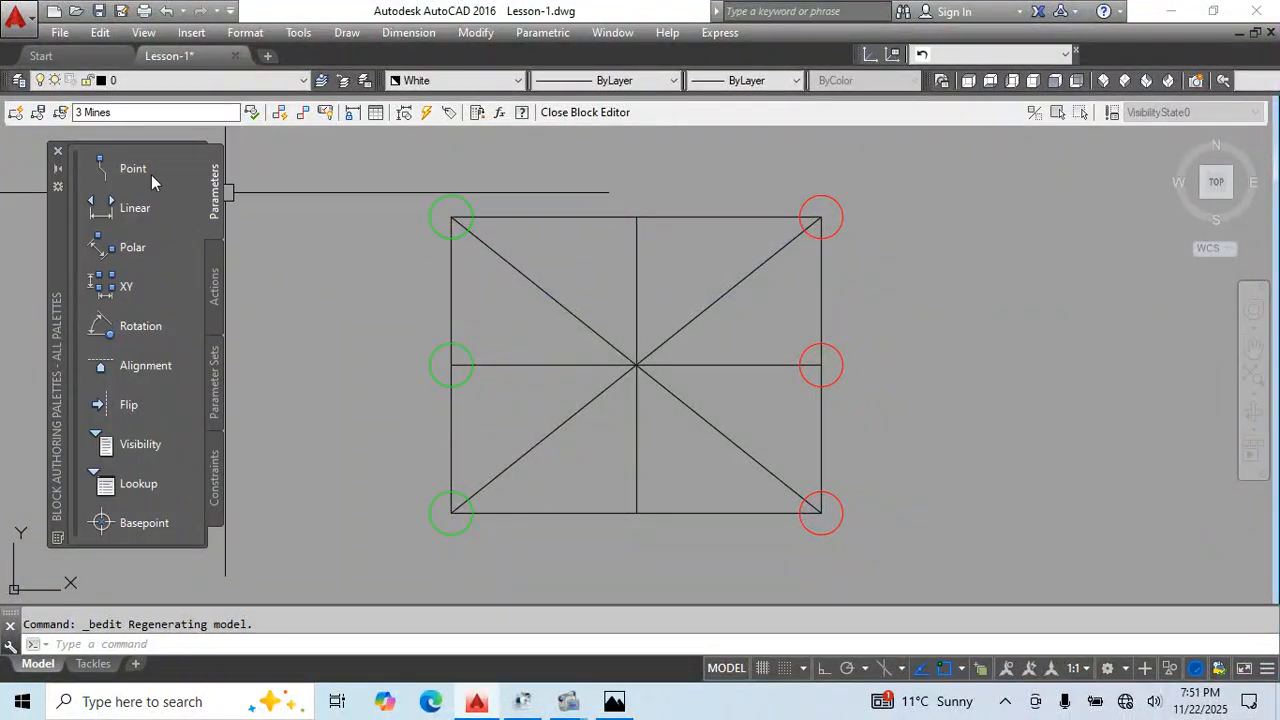
{"action": "left_click", "coordinate": [151, 174]}
{"action": "scroll", "coordinate": [470, 240], "scroll_direction": "up", "scroll_amount": 5}
{"action": "left_click", "coordinate": [462, 240]}
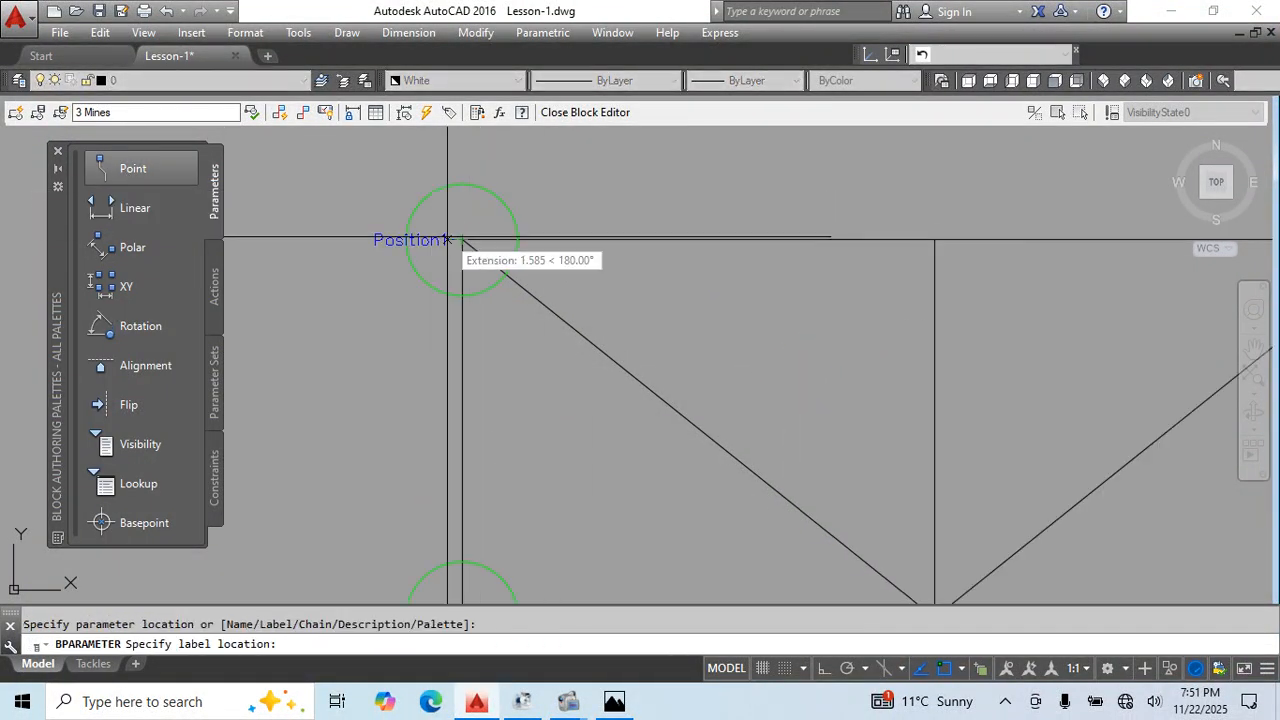
{"action": "left_click", "coordinate": [463, 240]}
- Place point parameters at the centres of the top and middle red circles
{"action": "scroll", "coordinate": [643, 257], "scroll_direction": "down", "scroll_amount": 4}
{"action": "middle_click_drag", "start_coordinate": [990, 246], "coordinate": [776, 339]}
{"action": "scroll", "coordinate": [740, 236], "scroll_direction": "up", "scroll_amount": 2}
{"action": "key", "text": "Return"}
{"action": "left_click", "coordinate": [661, 267]}
{"action": "left_click", "coordinate": [663, 266]}
{"action": "key", "text": "Return"}
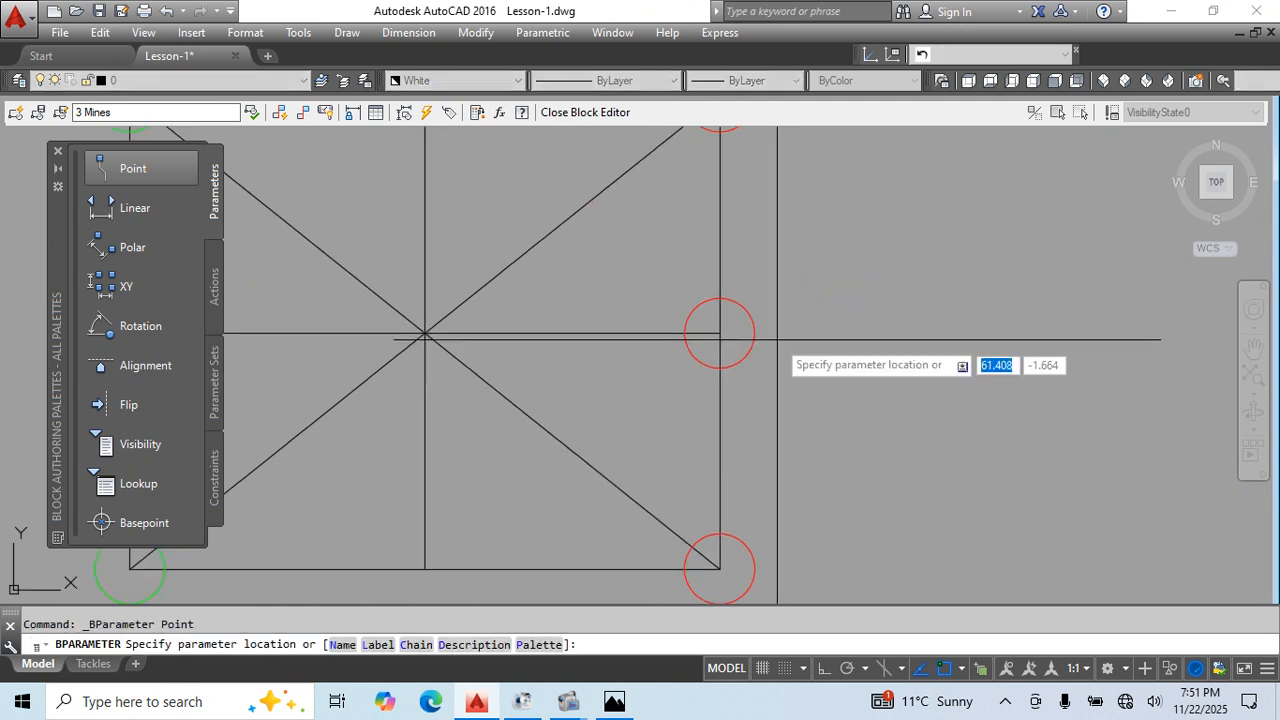
{"action": "left_click", "coordinate": [720, 333]}
{"action": "left_click", "coordinate": [719, 333]}
- Place point parameters at the centres of the bottom red circle and the bottom green circle
{"action": "key", "text": "Return"}
{"action": "middle_click_drag", "start_coordinate": [717, 523], "coordinate": [766, 434]}
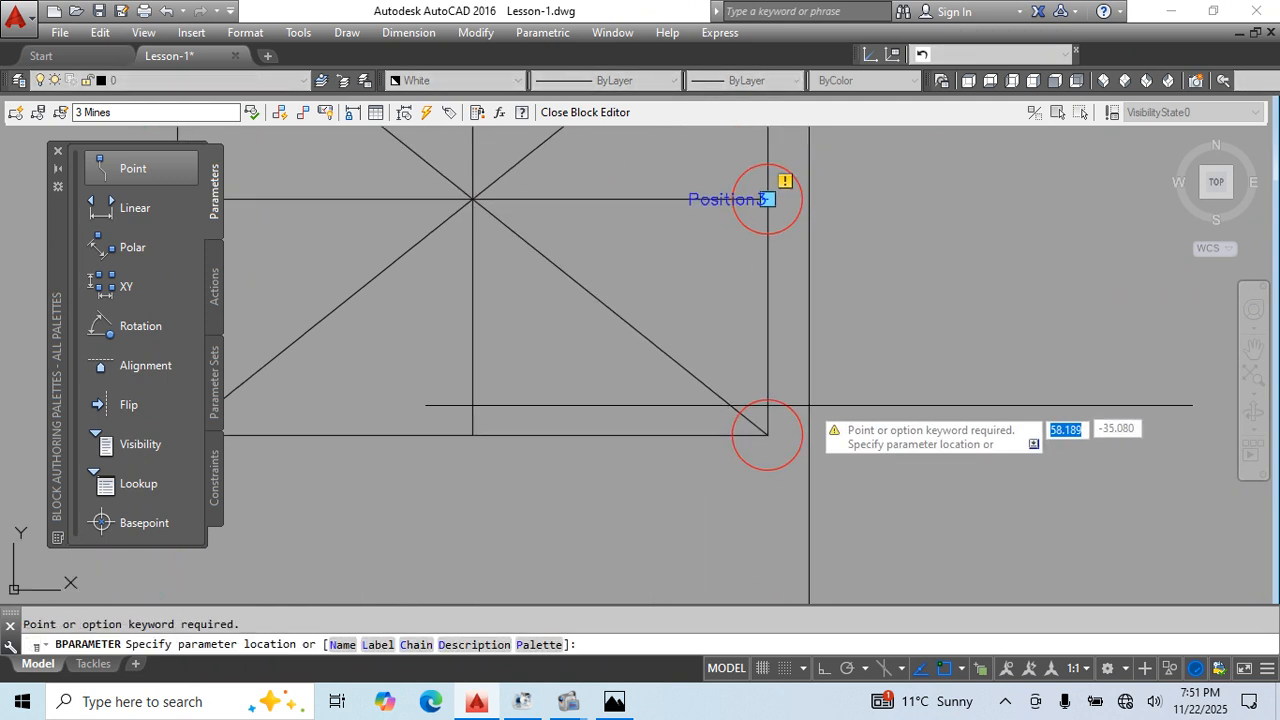
{"action": "left_click", "coordinate": [767, 435]}
{"action": "left_click", "coordinate": [766, 435]}
{"action": "key", "text": "Return"}
{"action": "middle_click_drag", "start_coordinate": [217, 435], "coordinate": [593, 434]}
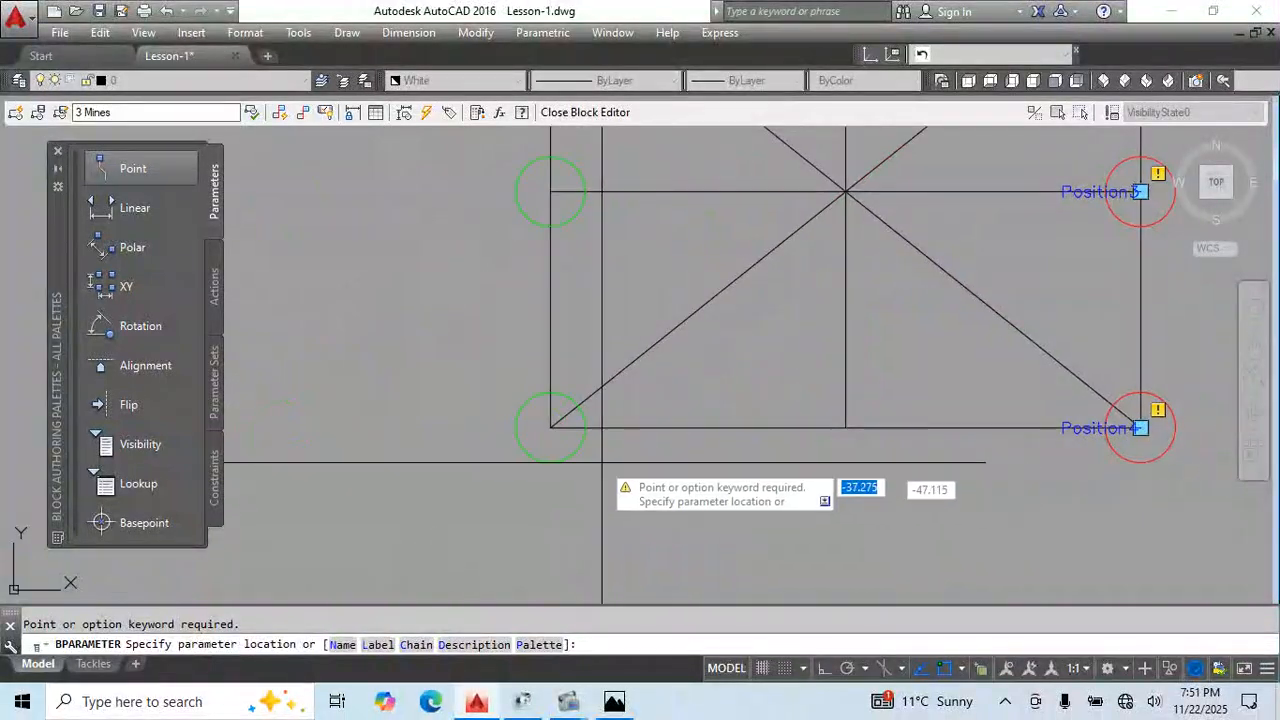
{"action": "left_click", "coordinate": [550, 428]}
{"action": "left_click", "coordinate": [551, 428]}
- Place a point parameter at the centre of the middle green circle and end the parameter command
{"action": "key", "text": "Return"}
{"action": "middle_click_drag", "start_coordinate": [566, 323], "coordinate": [613, 495]}
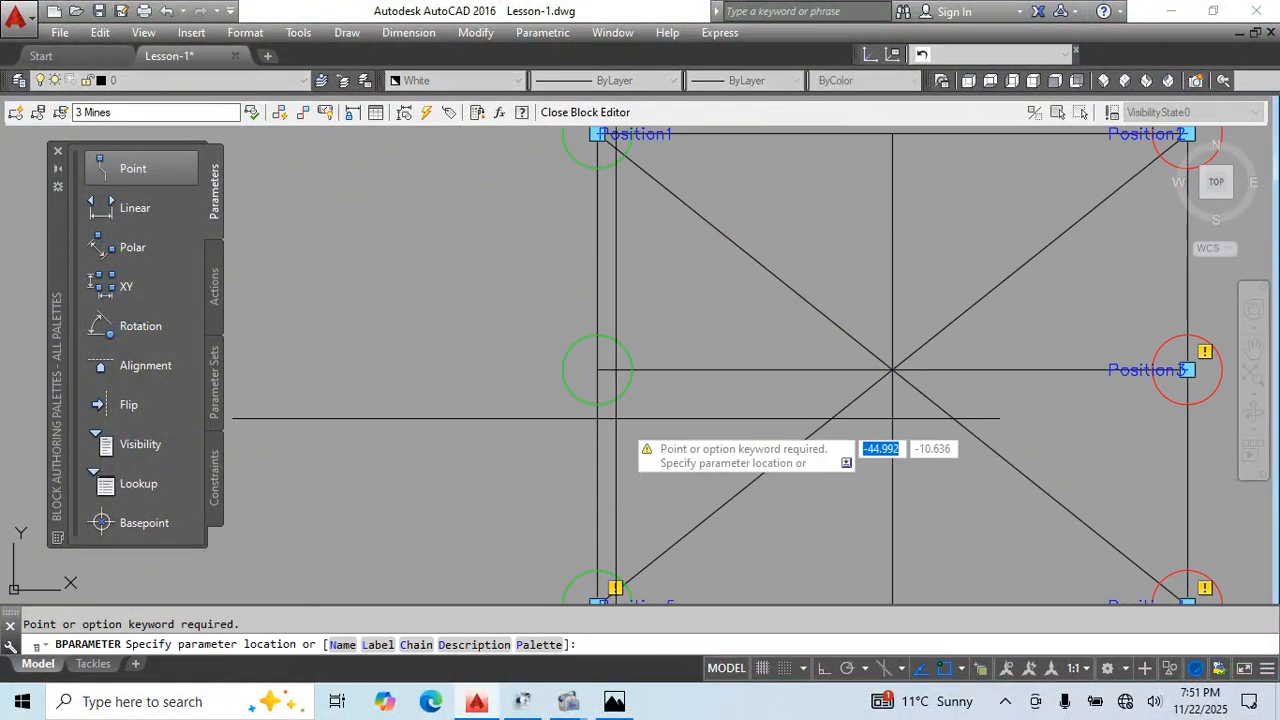
{"action": "left_click", "coordinate": [597, 370]}
{"action": "left_click", "coordinate": [598, 371]}
{"action": "key", "text": "Return"}
{"action": "scroll", "coordinate": [618, 386], "scroll_direction": "down", "scroll_amount": 2}
{"action": "key", "text": "Escape"}
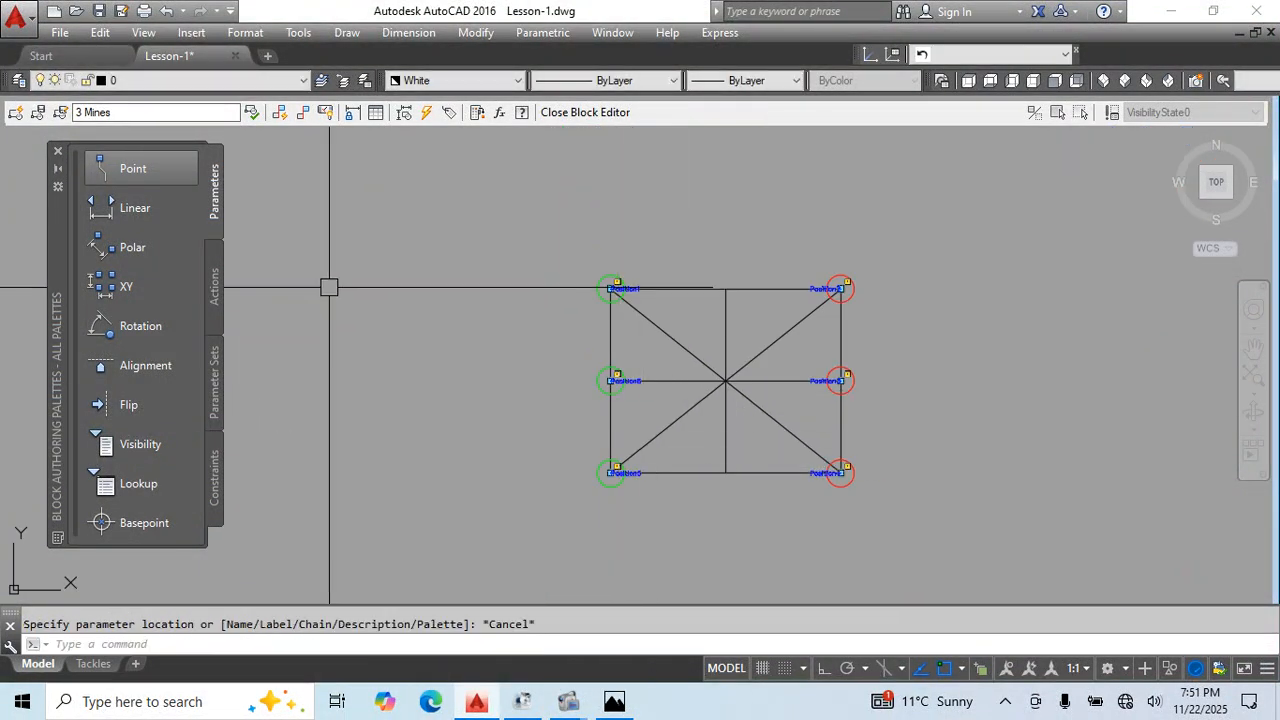
- Assign a Move action to the top green circle's point parameter, with that circle as its object
{"action": "left_click", "coordinate": [212, 285]}
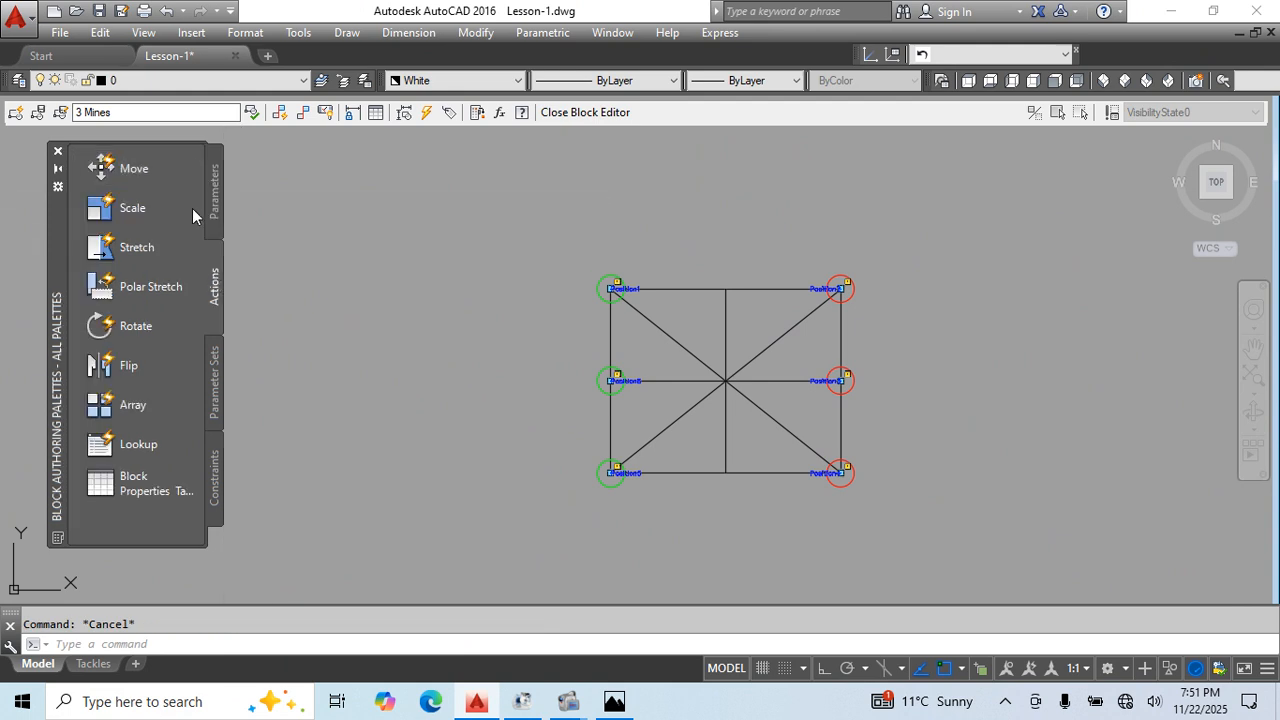
{"action": "left_click", "coordinate": [128, 170]}
{"action": "scroll", "coordinate": [630, 300], "scroll_direction": "up", "scroll_amount": 5}
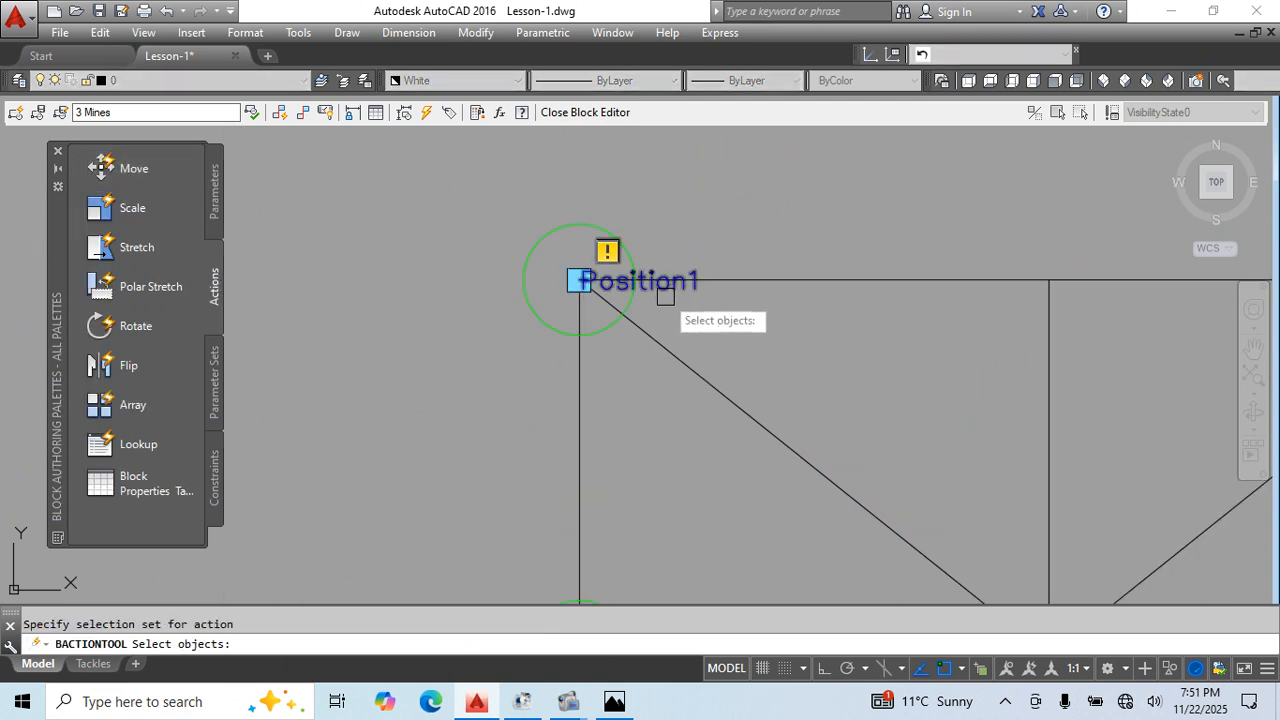
{"action": "left_click", "coordinate": [606, 328]}
{"action": "key", "text": "Return"}
- Assign Move actions to the point parameters of the top and middle red circles, each with its own circle as the object
{"action": "key", "text": "Return"}
{"action": "middle_click_drag", "start_coordinate": [928, 484], "coordinate": [204, 390]}
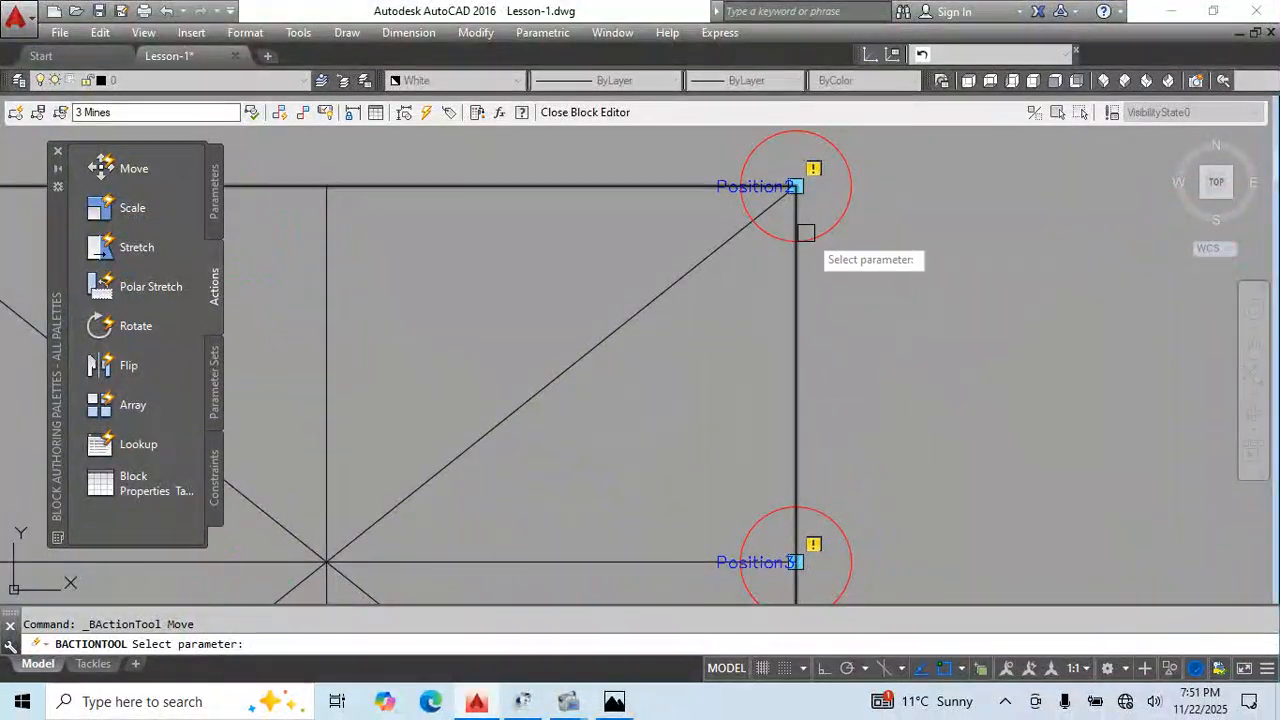
{"action": "key", "text": "Return"}
{"action": "key", "text": "Return"}
{"action": "middle_click_drag", "start_coordinate": [746, 581], "coordinate": [706, 287]}
{"action": "key", "text": "Return"}
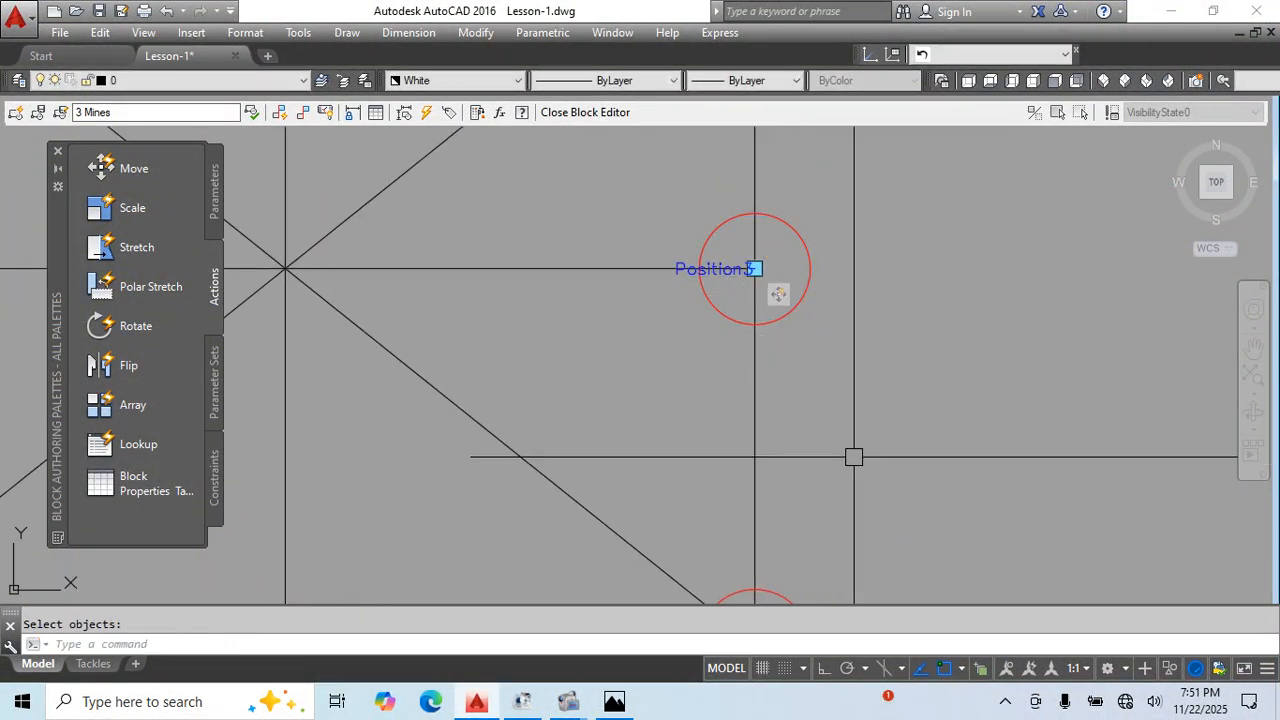
- Assign Move actions to the point parameters of the bottom red and bottom green circles, each with its own circle as the object
{"action": "key", "text": "Return"}
{"action": "middle_click_drag", "start_coordinate": [817, 278], "coordinate": [820, 400]}
{"action": "left_click", "coordinate": [737, 404]}
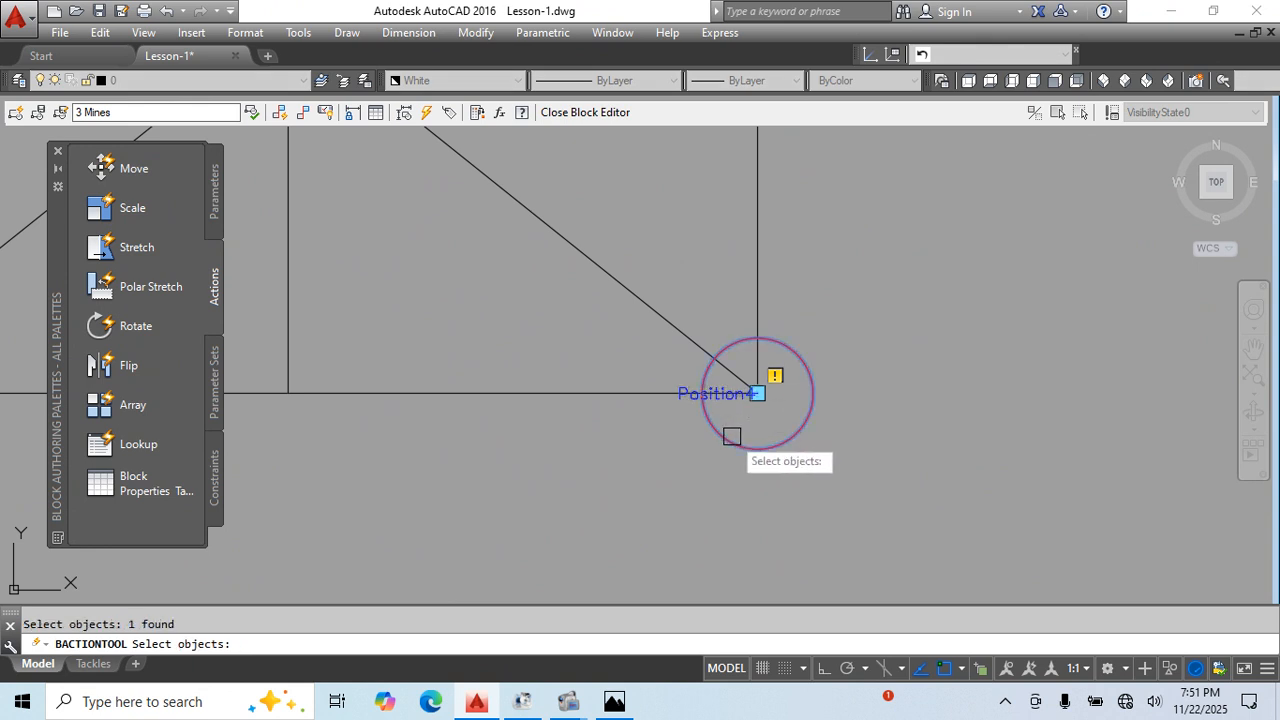
{"action": "key", "text": "Return"}
{"action": "key", "text": "Return"}
{"action": "middle_click_drag", "start_coordinate": [646, 476], "coordinate": [1188, 477]}
{"action": "left_click", "coordinate": [393, 404]}
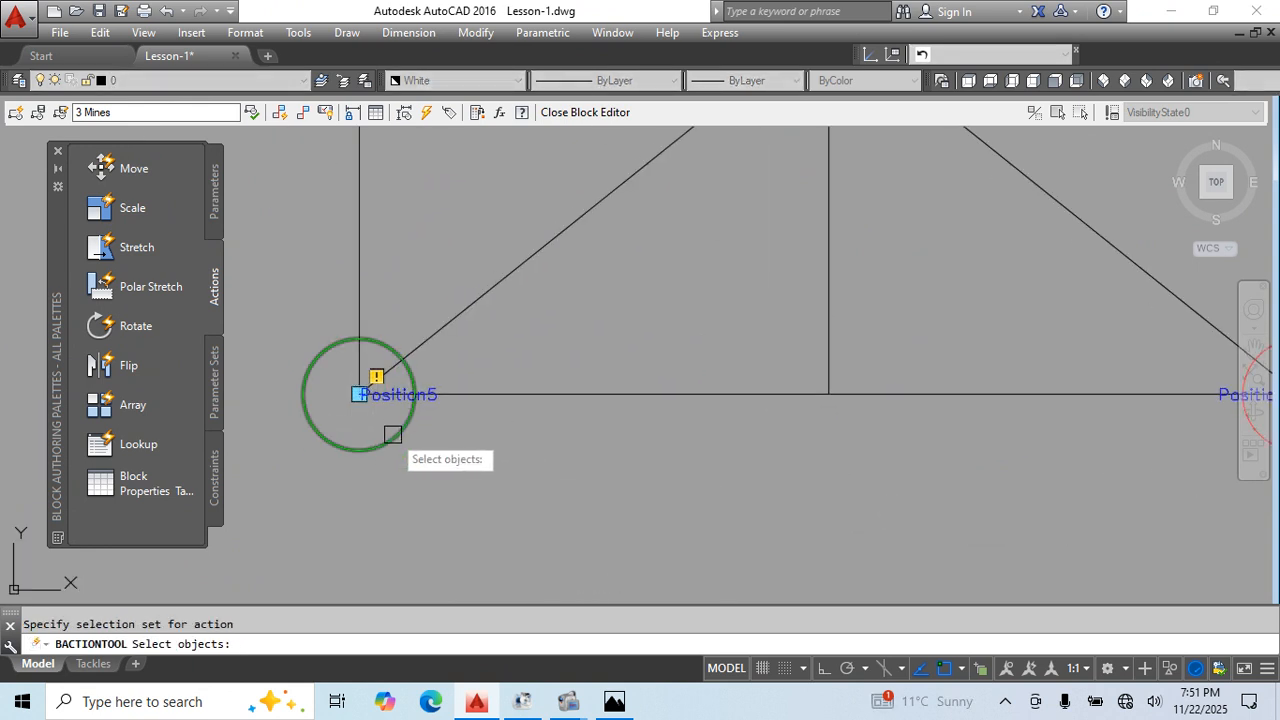
{"action": "key", "text": "Return"}
- Assign a Move action to the middle green circle's point parameter, with that circle as its object
{"action": "key", "text": "Return"}
{"action": "middle_click_drag", "start_coordinate": [1270, 476], "coordinate": [516, 458]}
{"action": "left_click", "coordinate": [538, 386]}
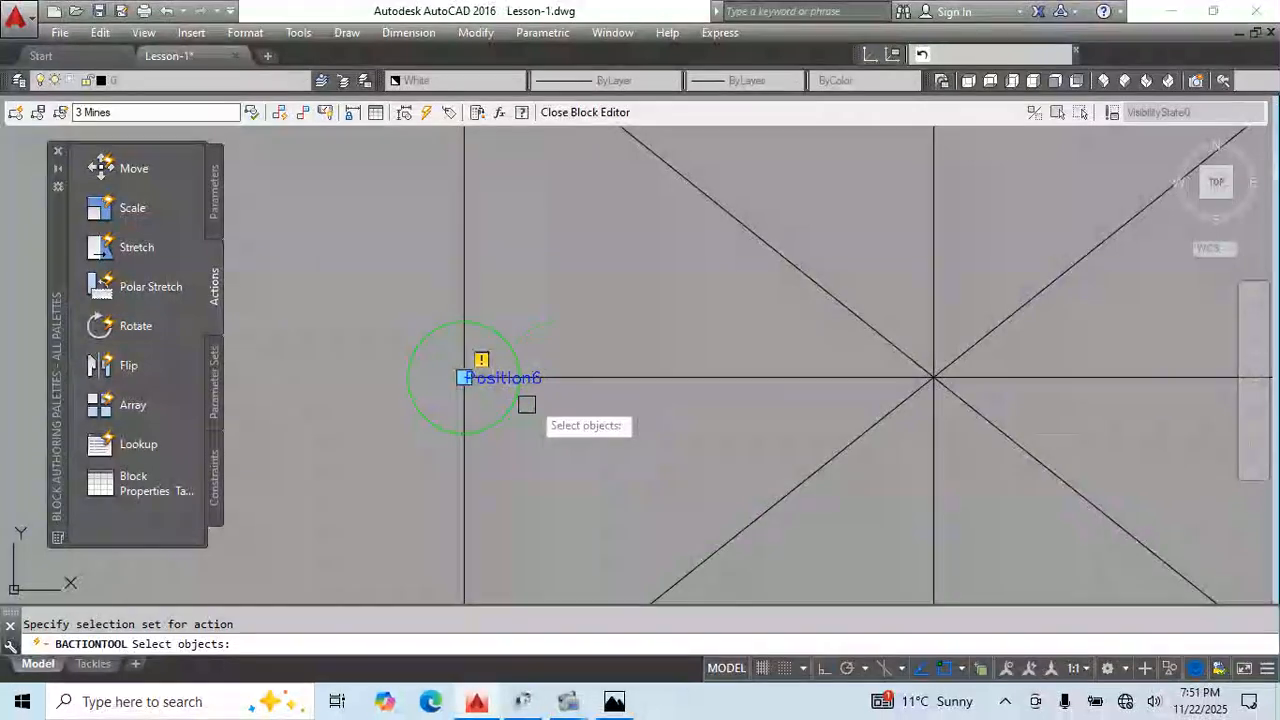
{"action": "key", "text": "Return"}
{"action": "key", "text": "Return"}
{"action": "scroll", "coordinate": [557, 398], "scroll_direction": "down", "scroll_amount": 8}
{"action": "key", "text": "Escape"}
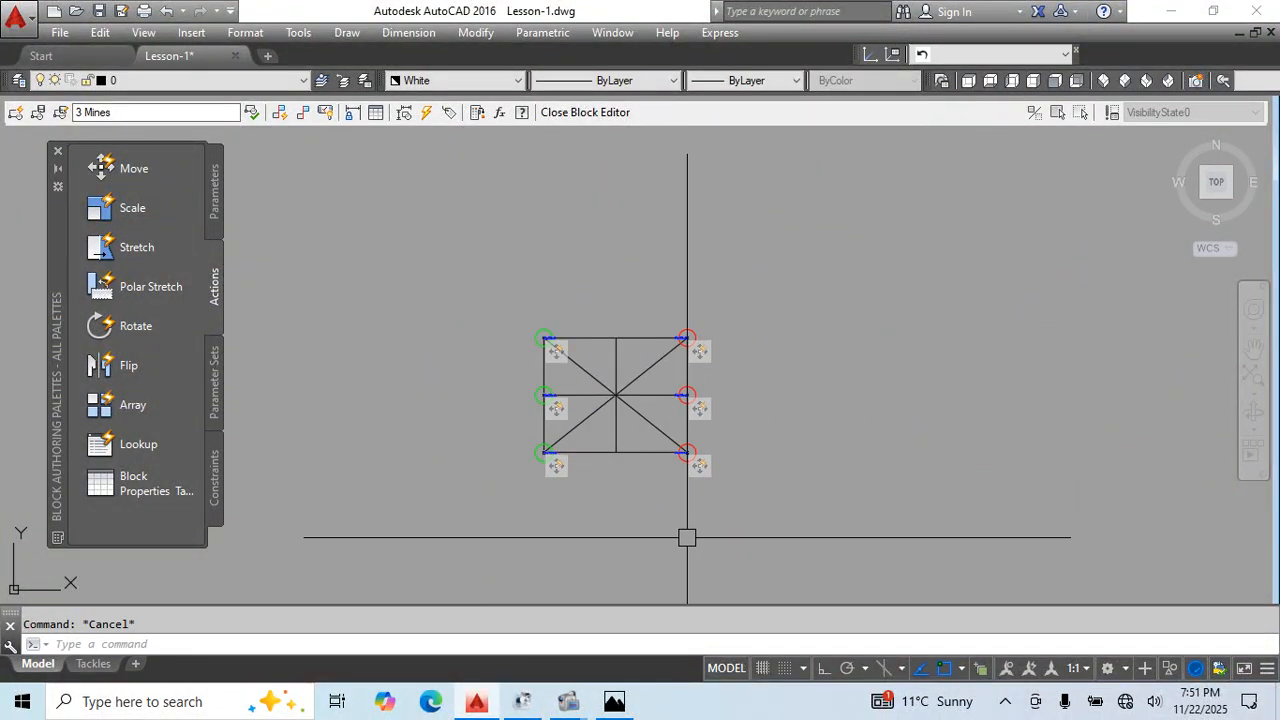
- Close the Block Editor and save the changes to the 3 Mines block
{"action": "type", "text": "bc"}
{"action": "key", "text": "Return"}
{"action": "key", "text": "Return"}
{"action": "scroll", "coordinate": [737, 303], "scroll_direction": "down", "scroll_amount": 4}
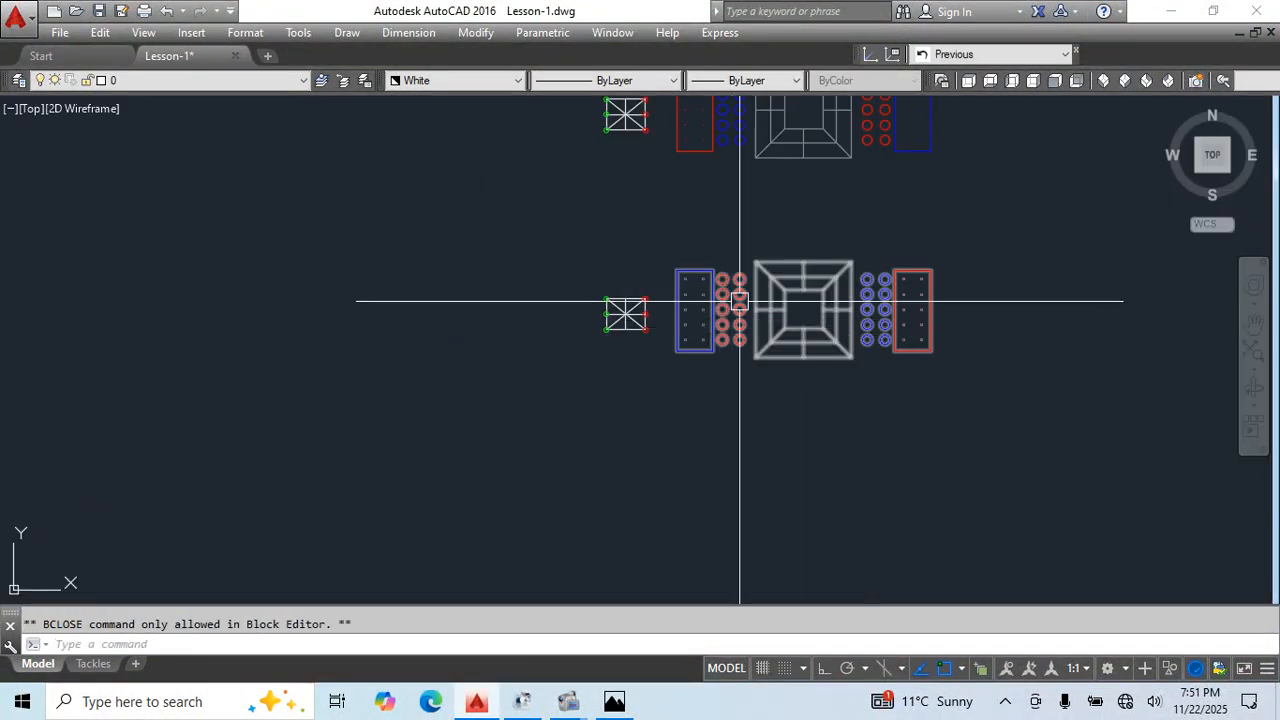
- Select the lower 3 Mines block and move its top red piece to the midpoint of the board's top edge
{"action": "scroll", "coordinate": [634, 318], "scroll_direction": "up", "scroll_amount": 4}
{"action": "key", "text": "Escape"}
{"action": "left_click", "coordinate": [457, 320]}
{"action": "scroll", "coordinate": [457, 320], "scroll_direction": "up", "scroll_amount": 4}
{"action": "middle_click_drag", "start_coordinate": [477, 323], "coordinate": [586, 283]}
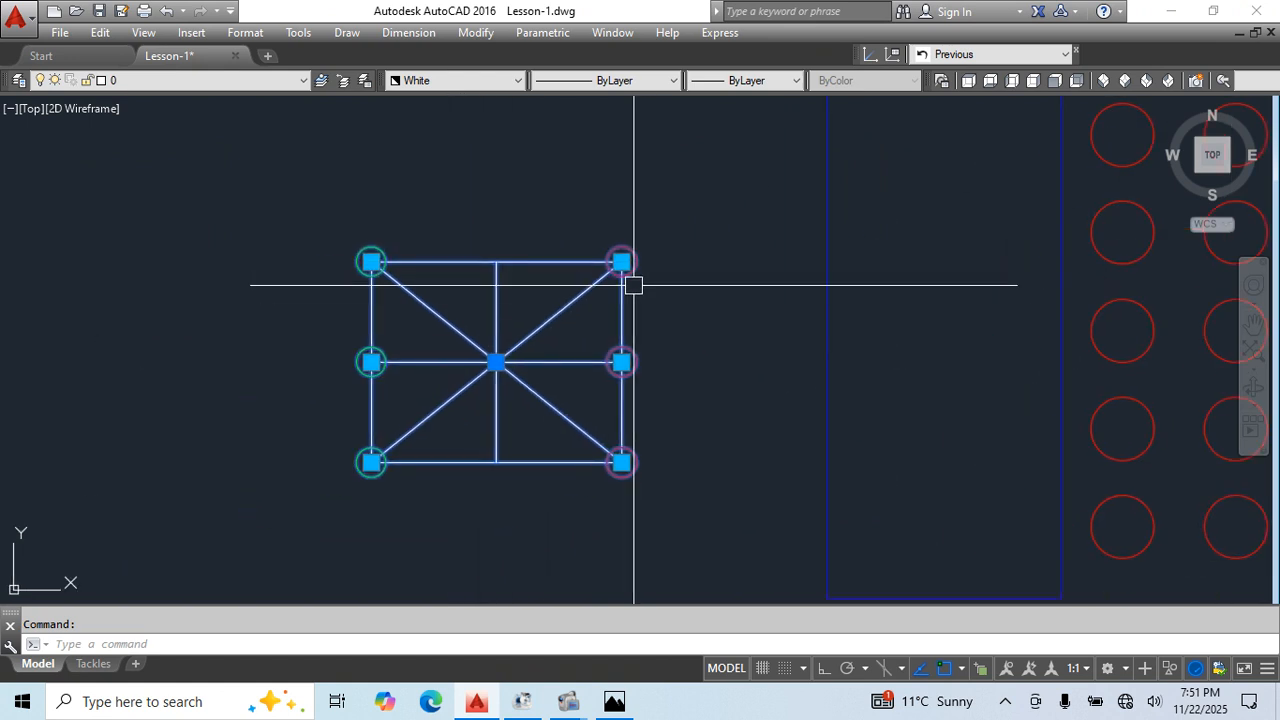
{"action": "left_click", "coordinate": [621, 262]}
{"action": "left_click", "coordinate": [494, 262]}
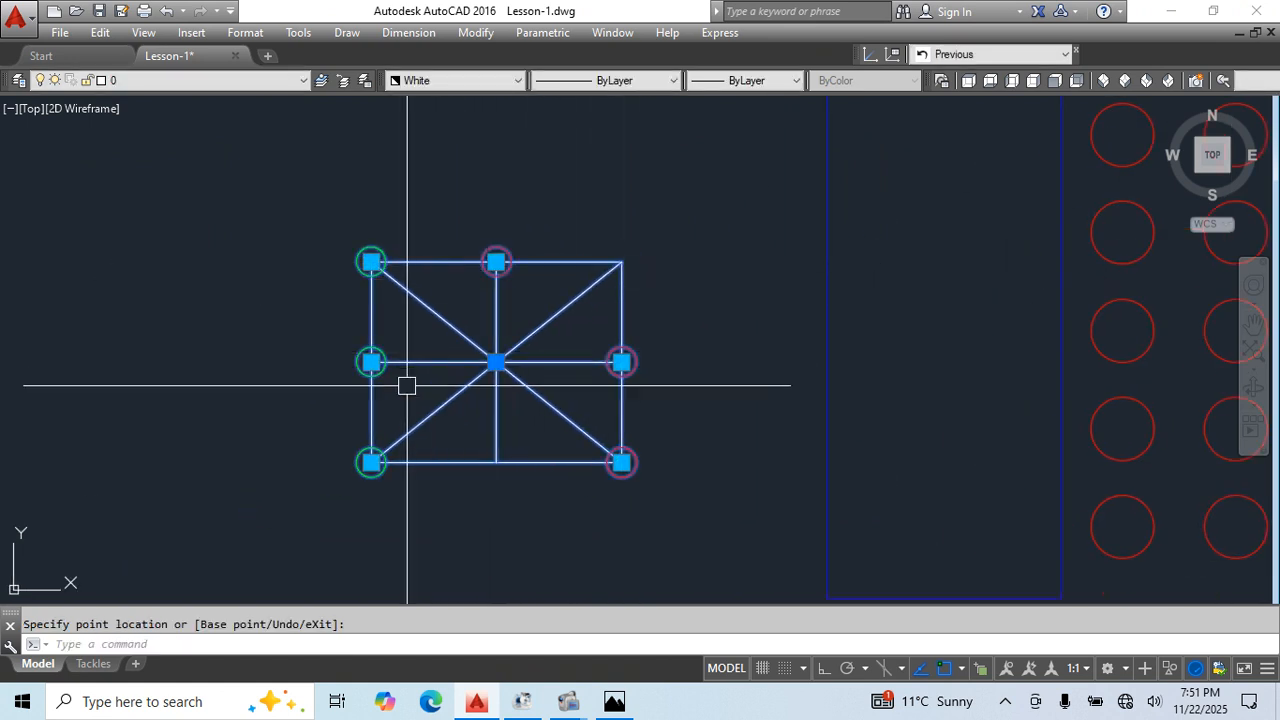
- Move the bottom green piece to the board's centre and the bottom red piece to the bottom edge's midpoint
{"action": "left_click", "coordinate": [371, 462]}
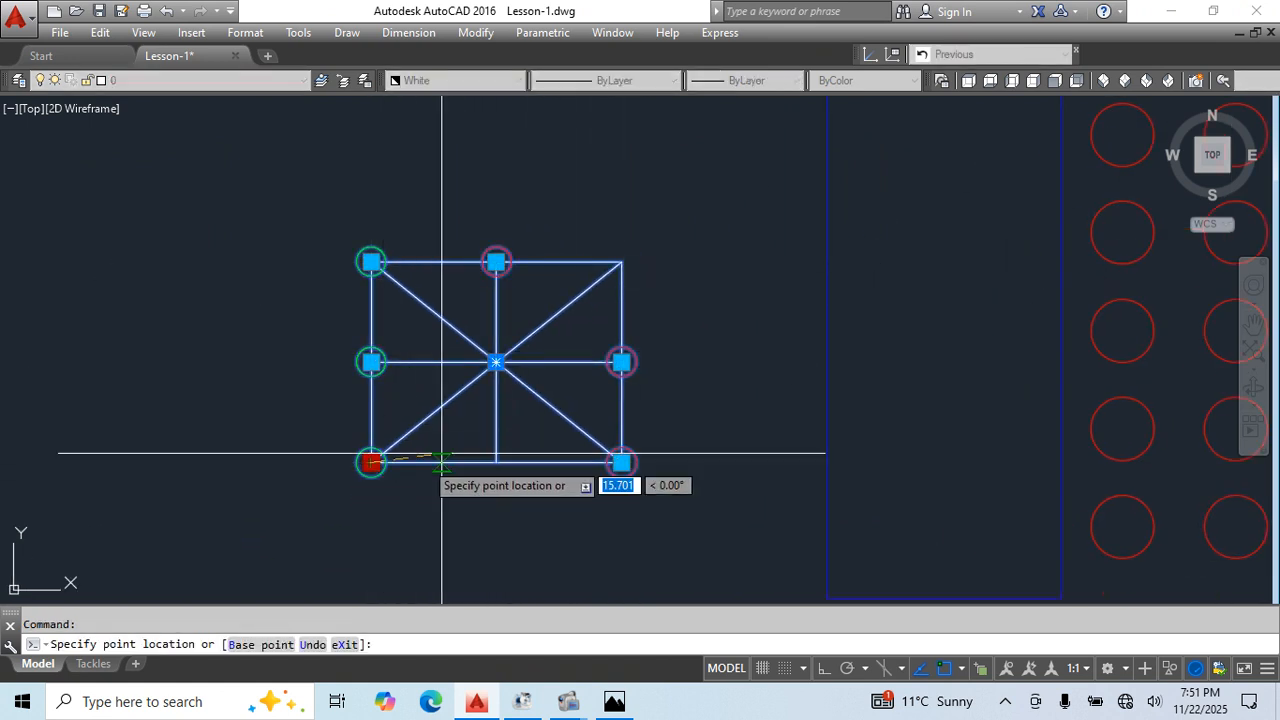
{"action": "left_click", "coordinate": [496, 362]}
{"action": "left_click", "coordinate": [621, 462]}
{"action": "left_click", "coordinate": [496, 462]}
- Move the middle red piece to the board's lower-right corner and the middle green piece to the lower-left corner, and deselect the block
{"action": "left_click", "coordinate": [621, 362]}
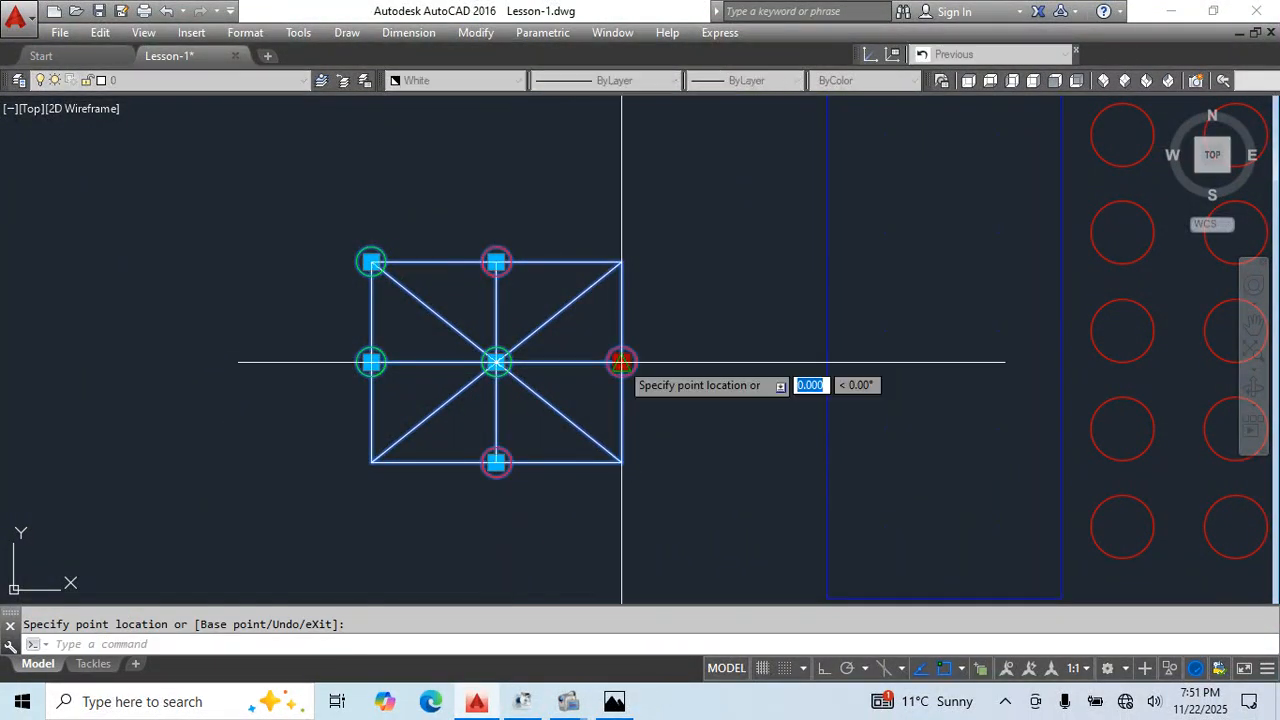
{"action": "left_click", "coordinate": [621, 462]}
{"action": "left_click", "coordinate": [371, 362]}
{"action": "left_click", "coordinate": [371, 462]}
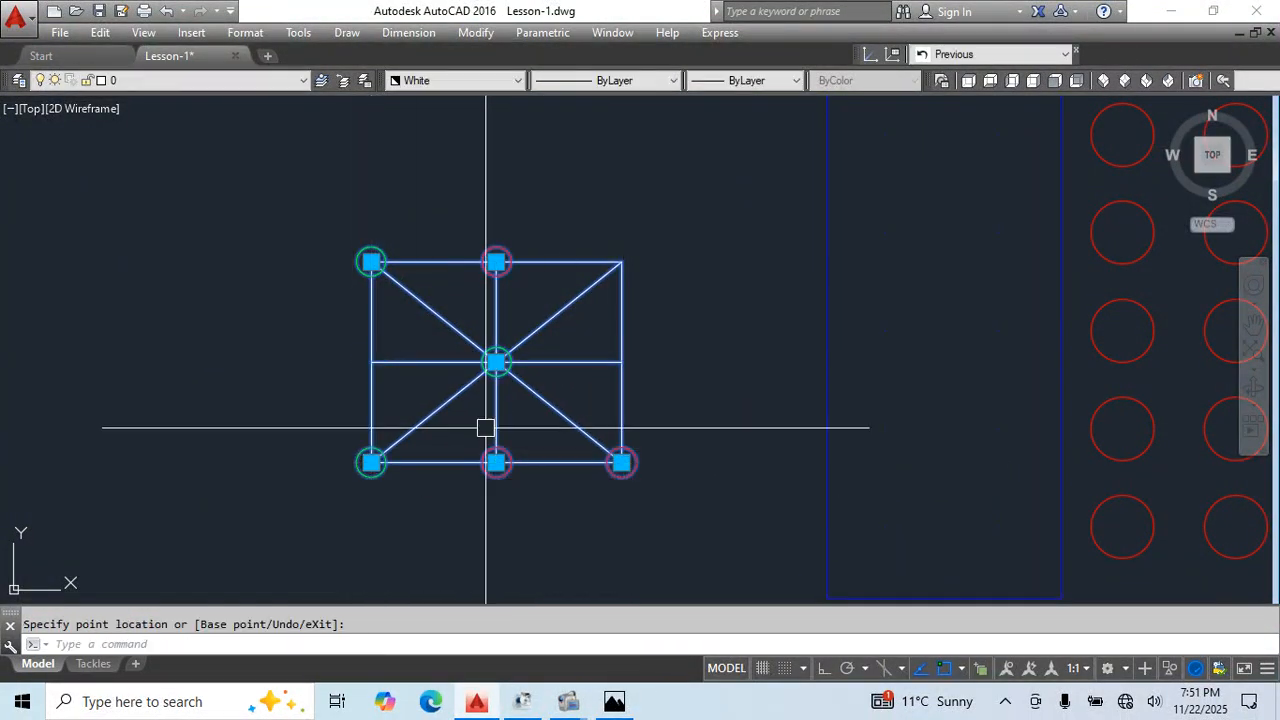
{"action": "key", "text": "Escape"}
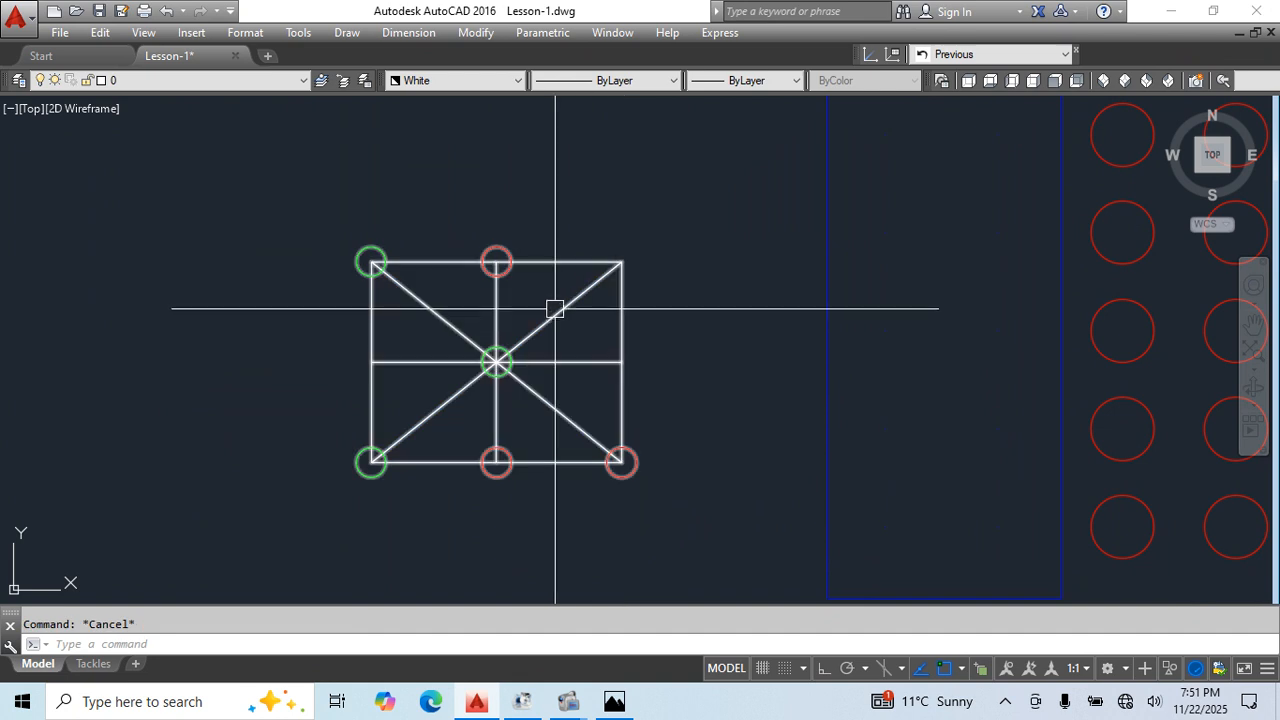
- Reset the 3 Mines block to its original piece positions
{"action": "left_click", "coordinate": [555, 313]}
{"action": "right_click", "coordinate": [554, 313]}
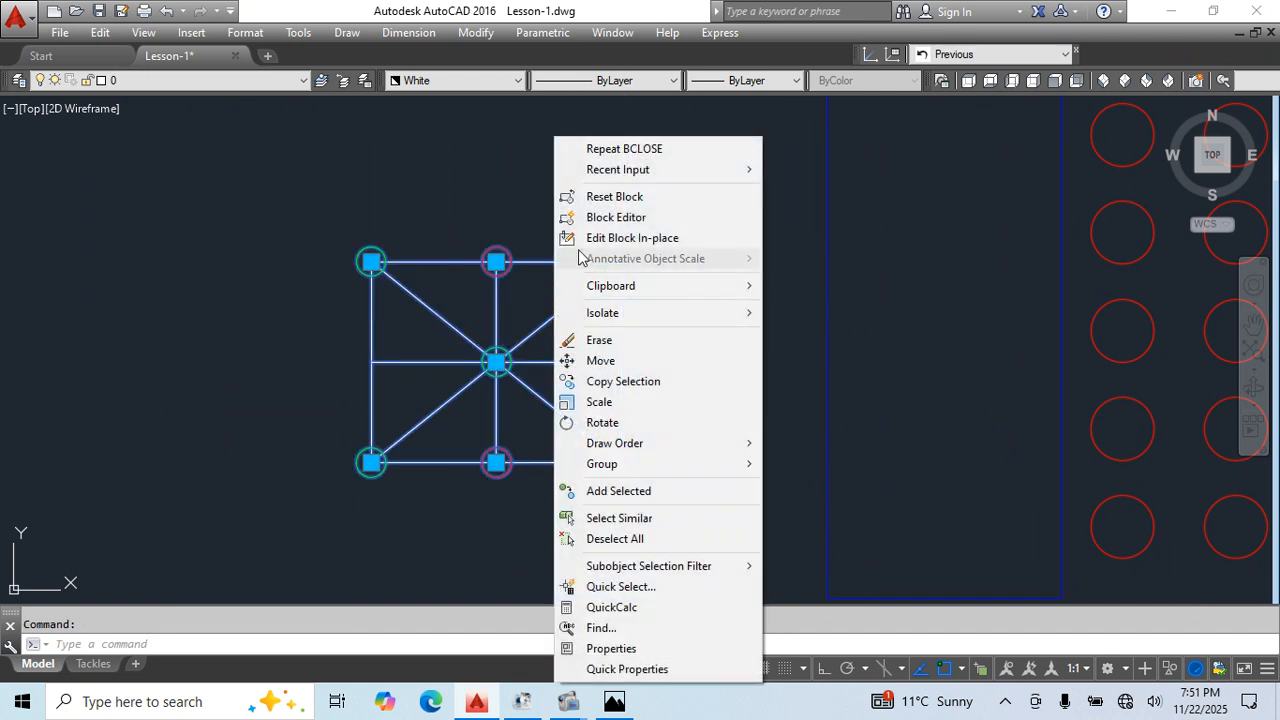
{"action": "left_click", "coordinate": [600, 191]}
{"action": "scroll", "coordinate": [588, 360], "scroll_direction": "down", "scroll_amount": 3}
{"action": "mouse_move", "coordinate": [781, 459]}
{"action": "middle_mouse_down"}
{"action": "mouse_move", "coordinate": [328, 474]}
{"action": "mouse_move", "coordinate": [457, 465]}
{"action": "mouse_move", "coordinate": [490, 482]}
{"action": "middle_mouse_up"}
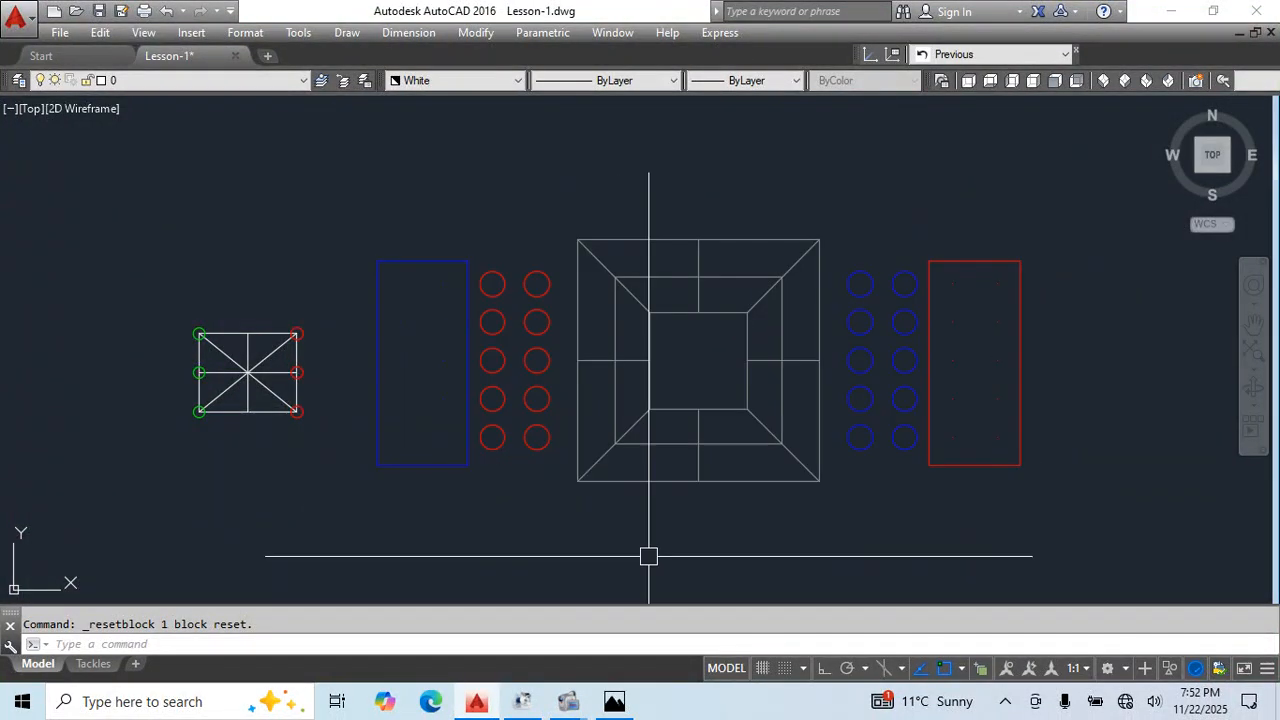
- Switch to Photos to examine the crane dynamic block's parameters and actions in Capture.PNG, and close the image
{"action": "middle_click_drag", "start_coordinate": [702, 535], "coordinate": [694, 514]}
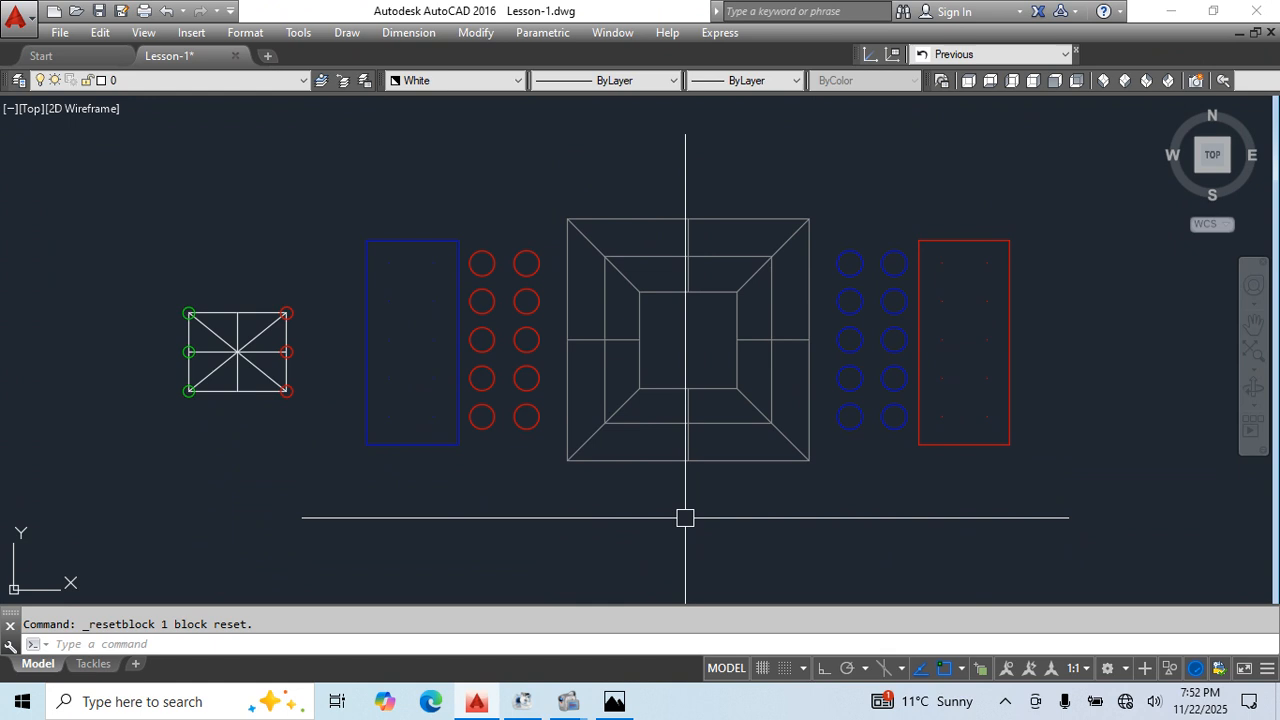
{"action": "left_click", "coordinate": [606, 710]}
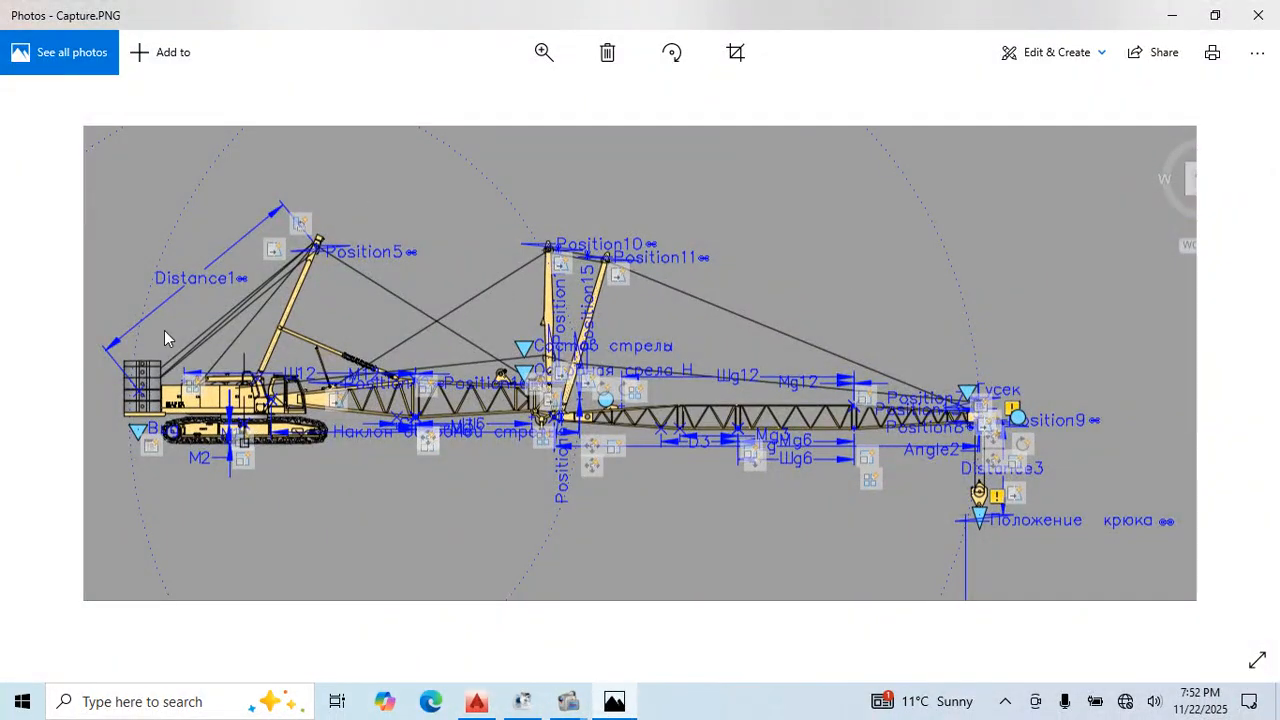
{"action": "left_click", "coordinate": [1258, 15]}
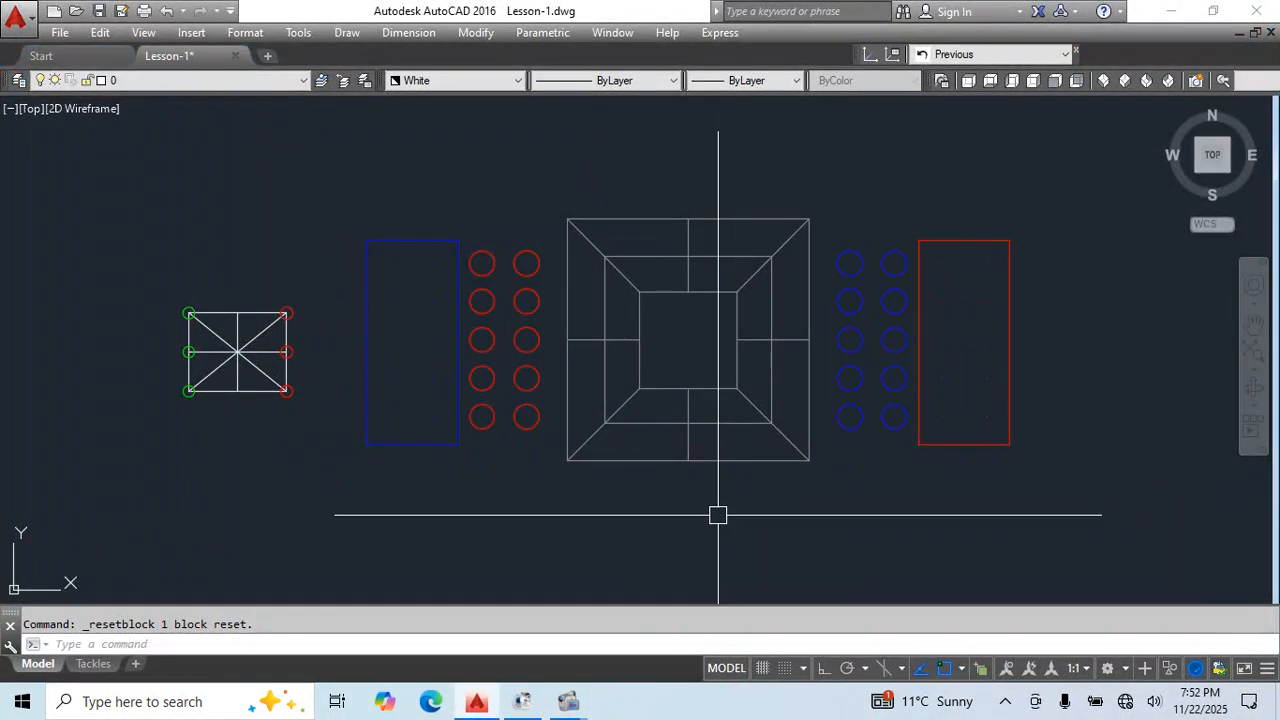